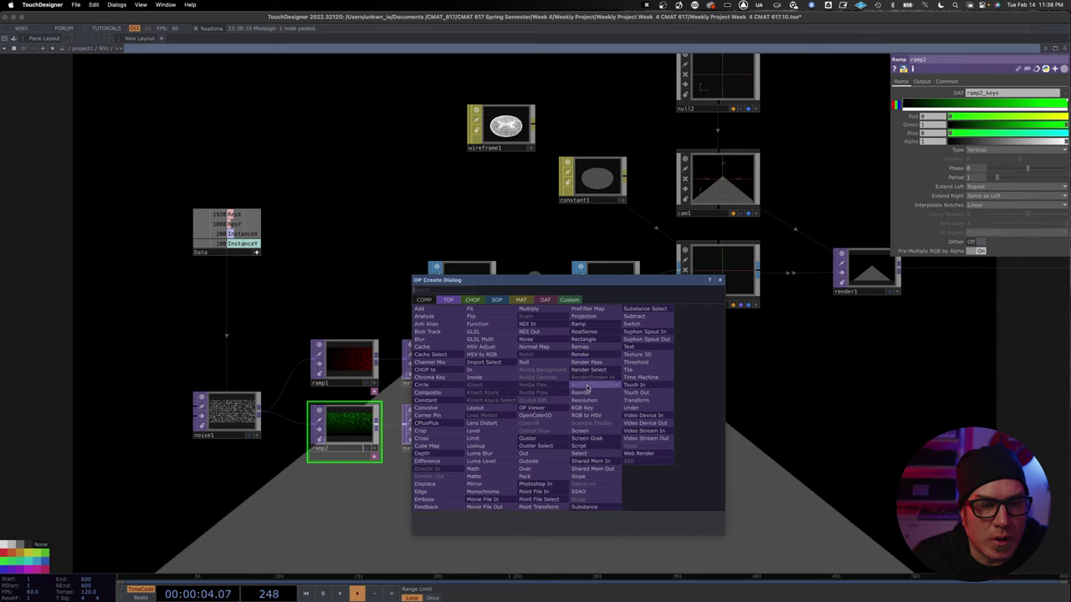
# Add a Reorder TOP fed by math1 and math2, with its Output Green taken from Input 2.
pyautogui.click(584, 392)
pyautogui.click(552, 414)
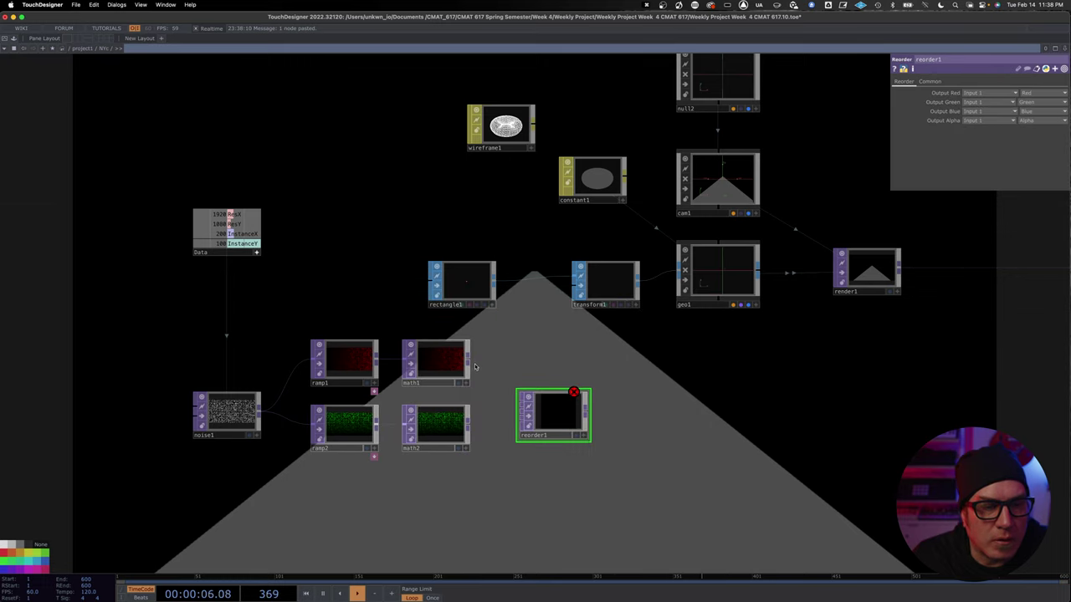
pyautogui.moveTo(469, 360); pyautogui.dragTo(521, 402)
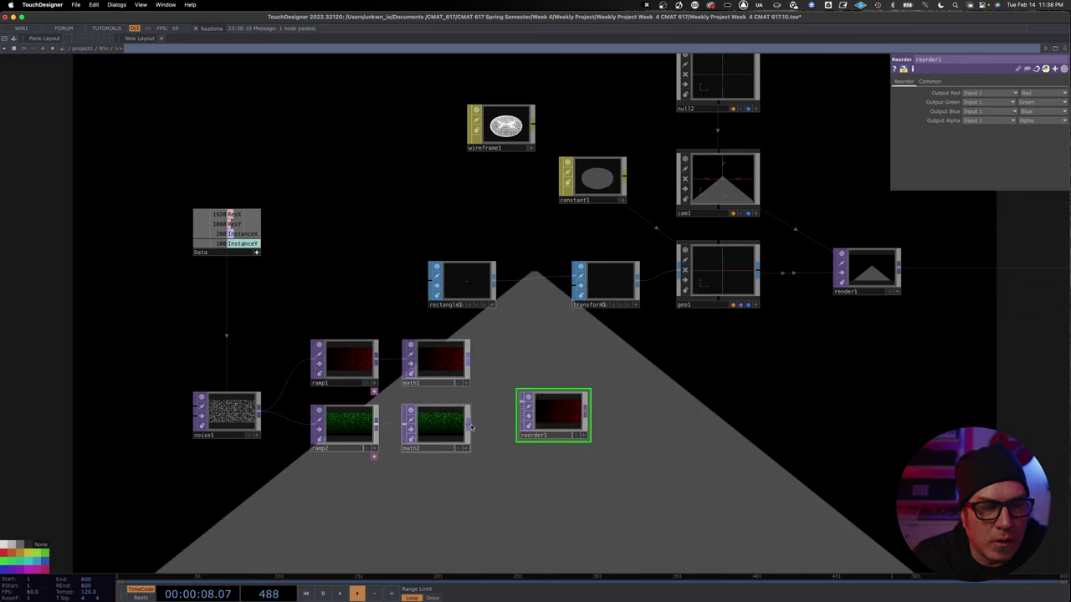
pyautogui.hscroll(2, 532, 410)
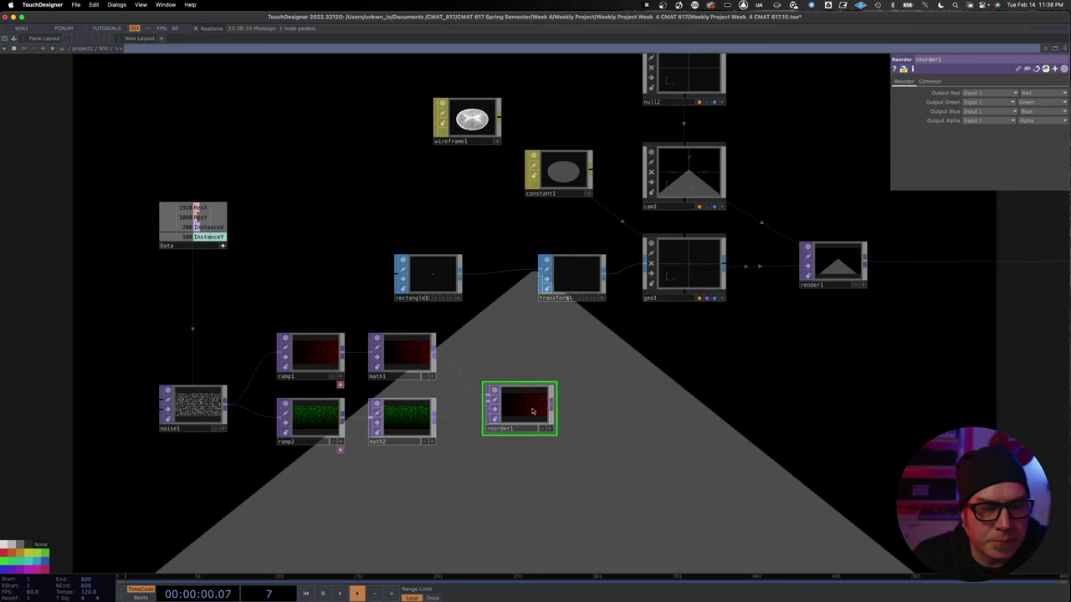
pyautogui.click(990, 104)
pyautogui.click(981, 124)
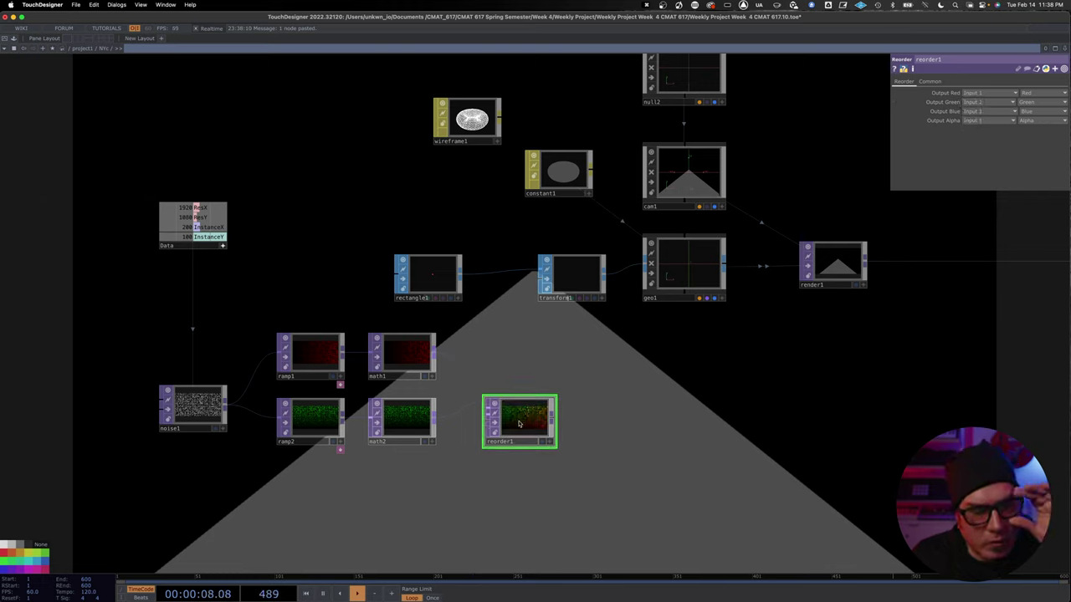
# Append a Null TOP to reorder1 and rename it Instance.
pyautogui.moveTo(566, 363); pyautogui.dragTo(546, 365)
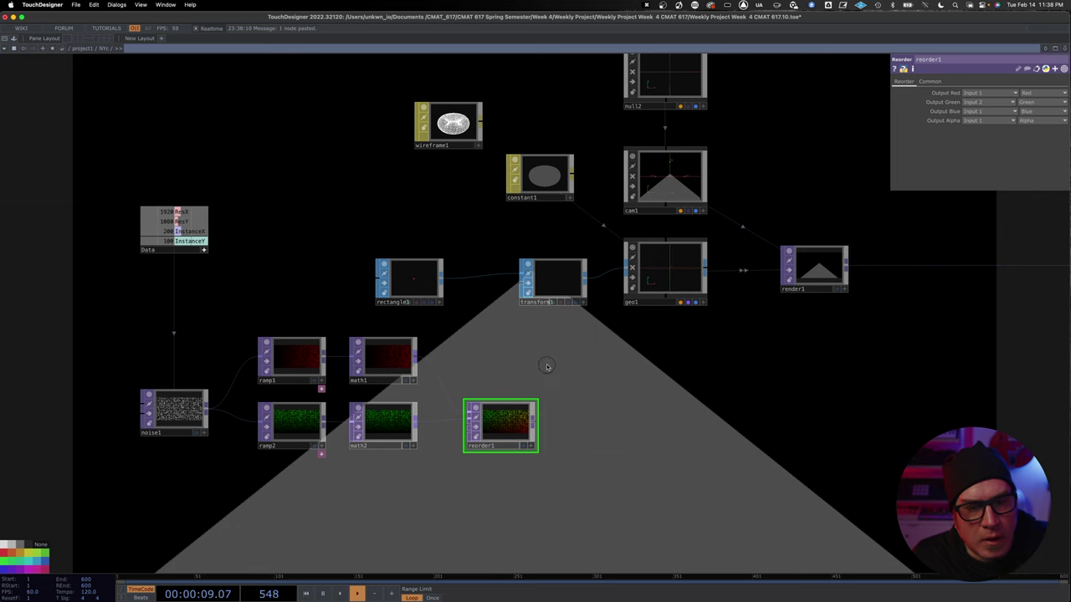
pyautogui.rightClick(533, 425)
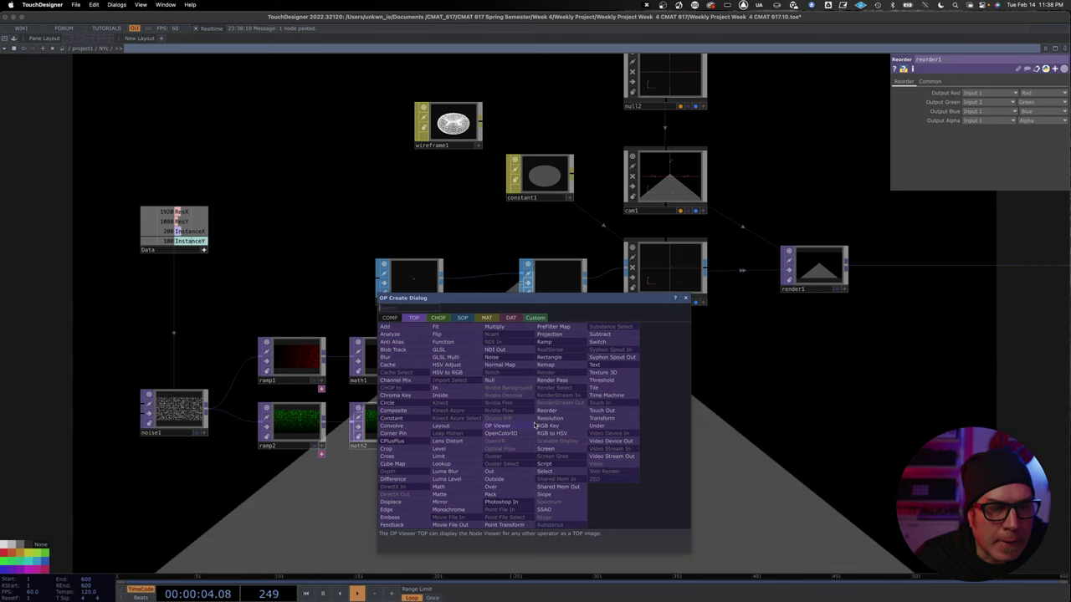
pyautogui.click(494, 380)
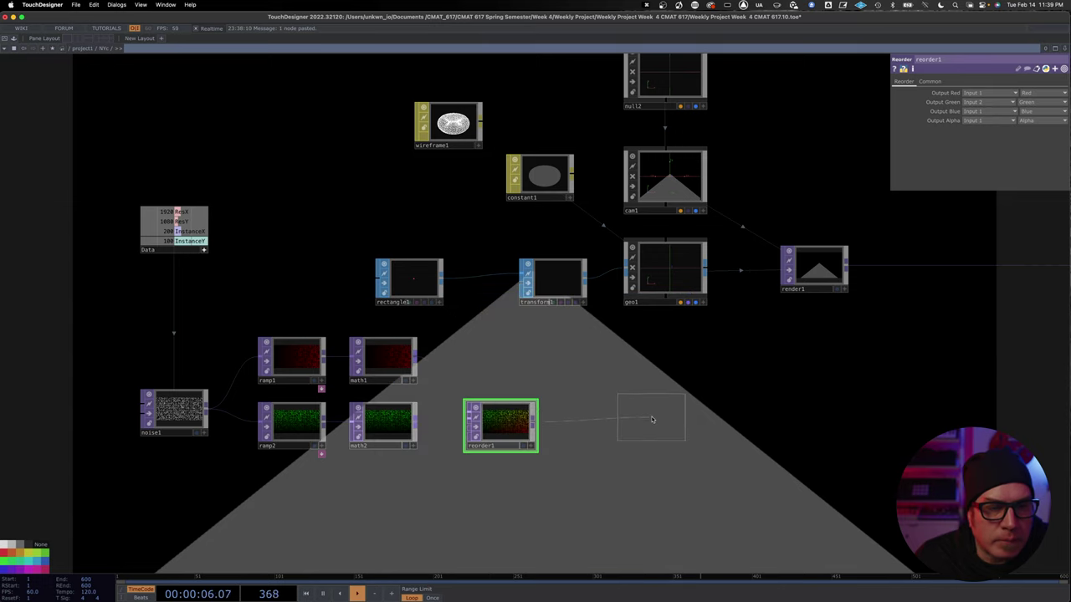
pyautogui.click(621, 429)
pyautogui.click(613, 446)
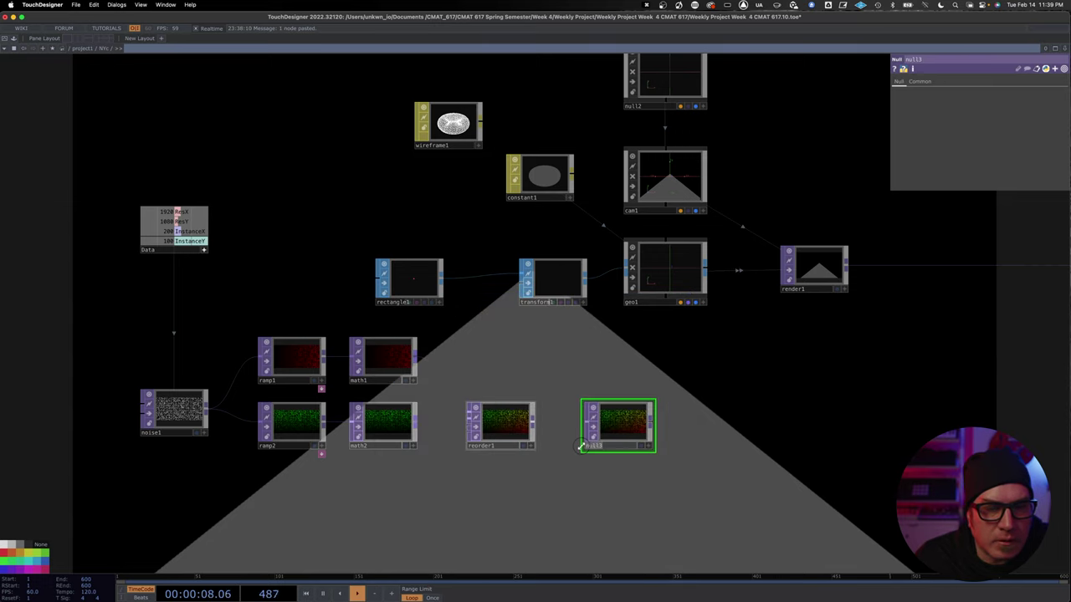
pyautogui.write('Instance')
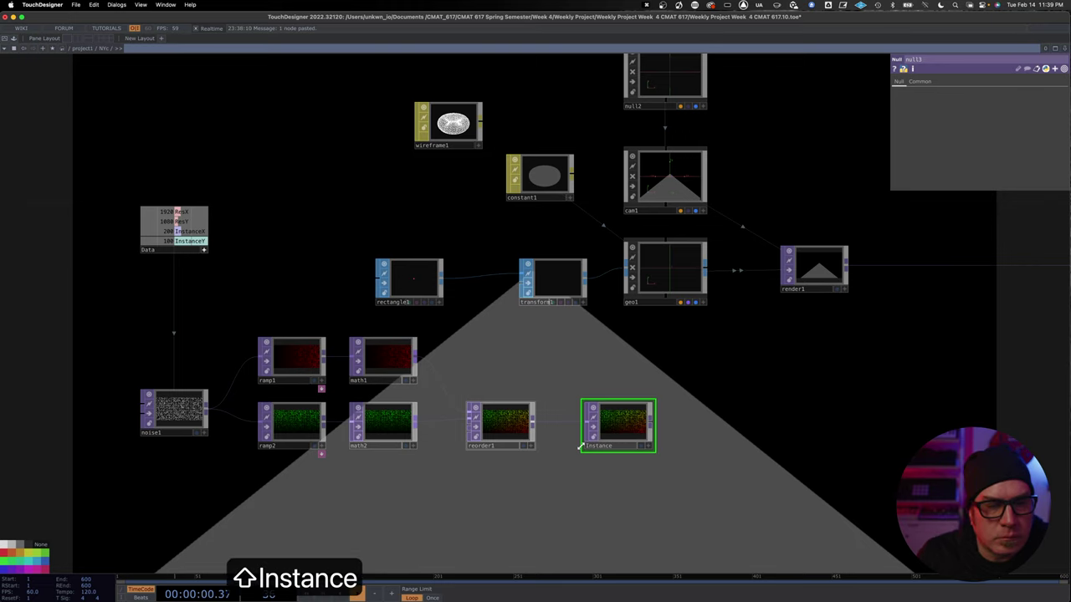
pyautogui.press('Return')
# Move geo1 up nearer to cam1 and line up transform1 and rectangle1 closely beside it.
pyautogui.moveTo(657, 325); pyautogui.dragTo(555, 343)
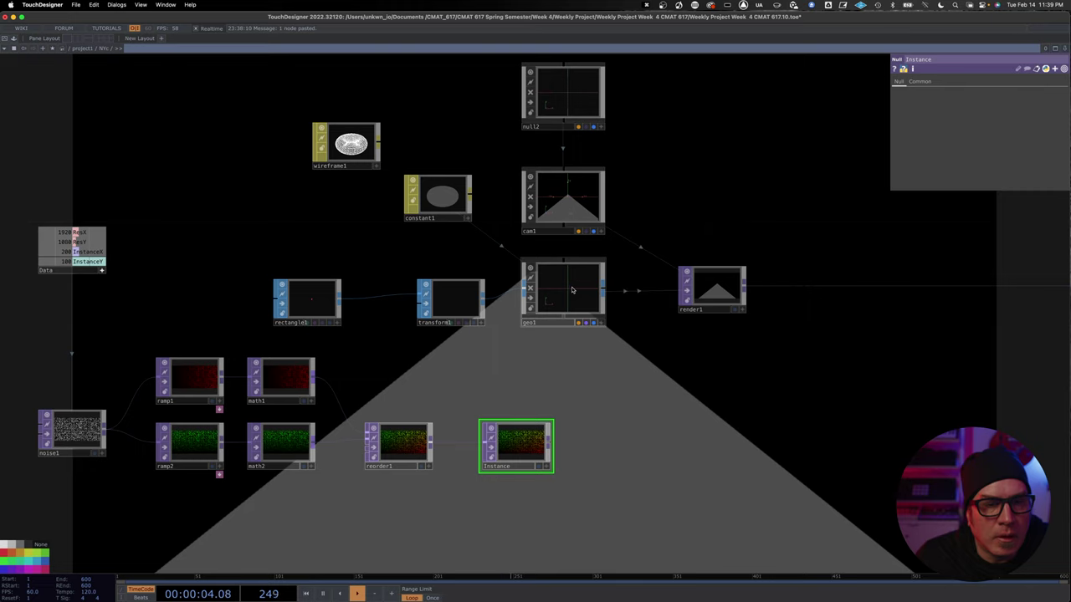
pyautogui.moveTo(574, 288); pyautogui.dragTo(569, 276)
pyautogui.moveTo(444, 309); pyautogui.dragTo(452, 282)
pyautogui.moveTo(326, 300); pyautogui.dragTo(392, 274)
pyautogui.hscroll(5, 435, 325)
pyautogui.scroll(-3, 435, 326)
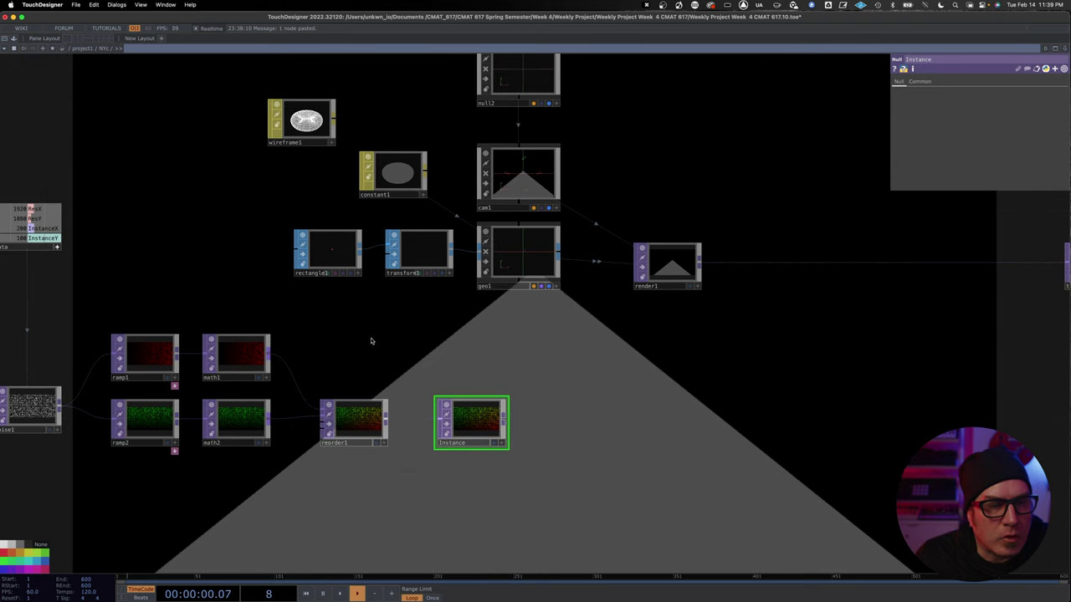
# Add a Box SOP below the rectangle1 and transform1 nodes.
pyautogui.press('Tab')
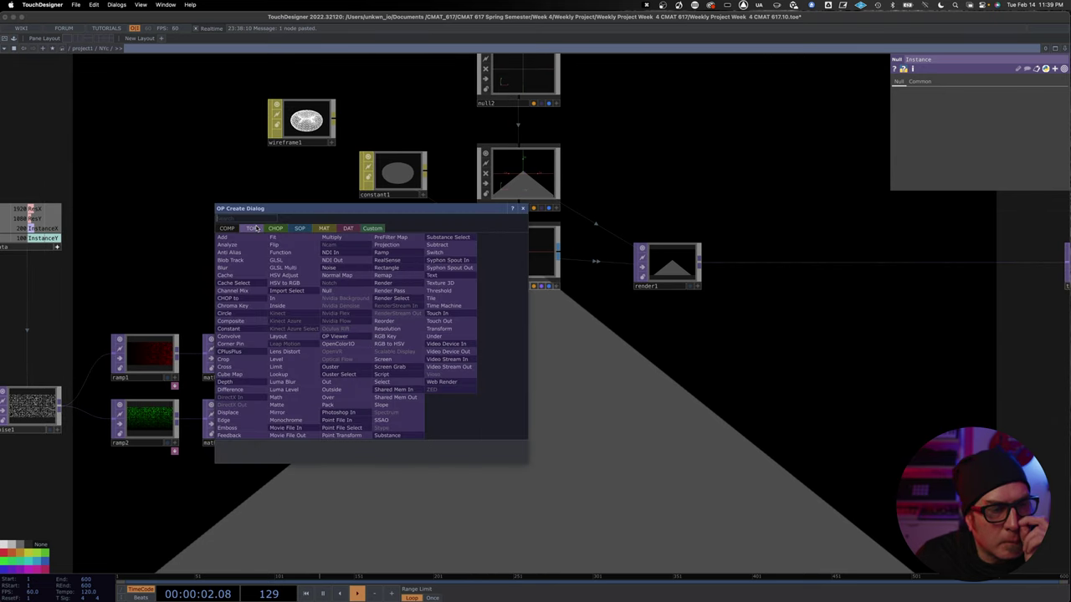
pyautogui.click(303, 228)
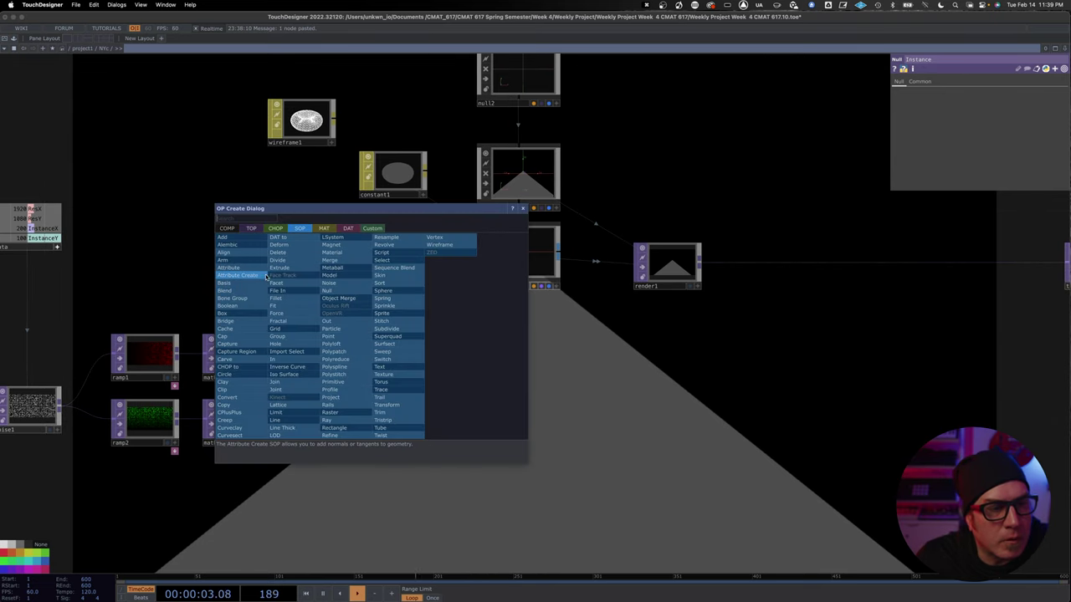
pyautogui.click(256, 318)
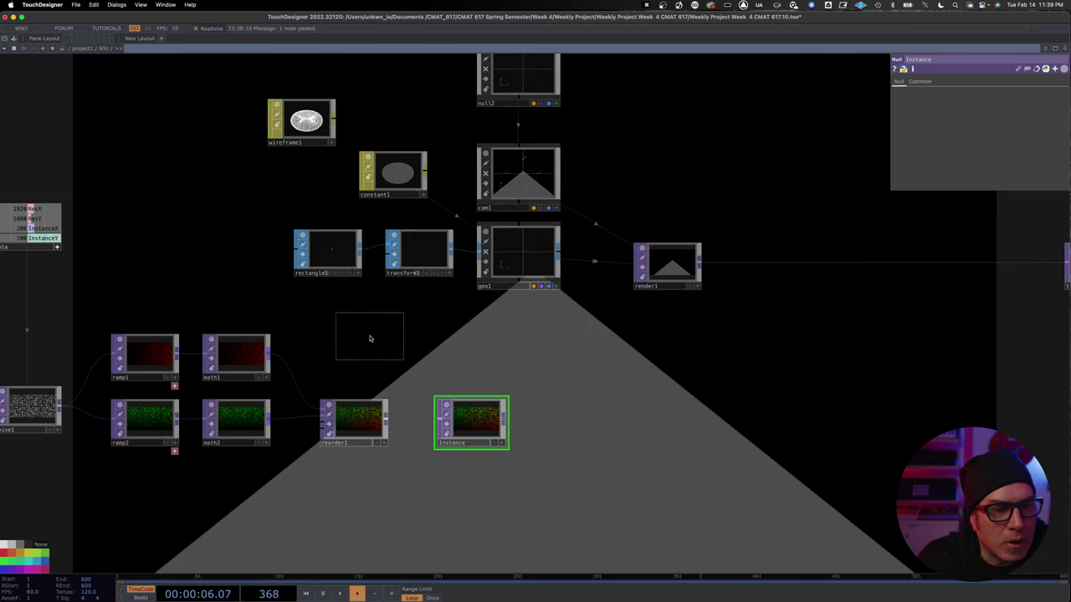
pyautogui.click(371, 337)
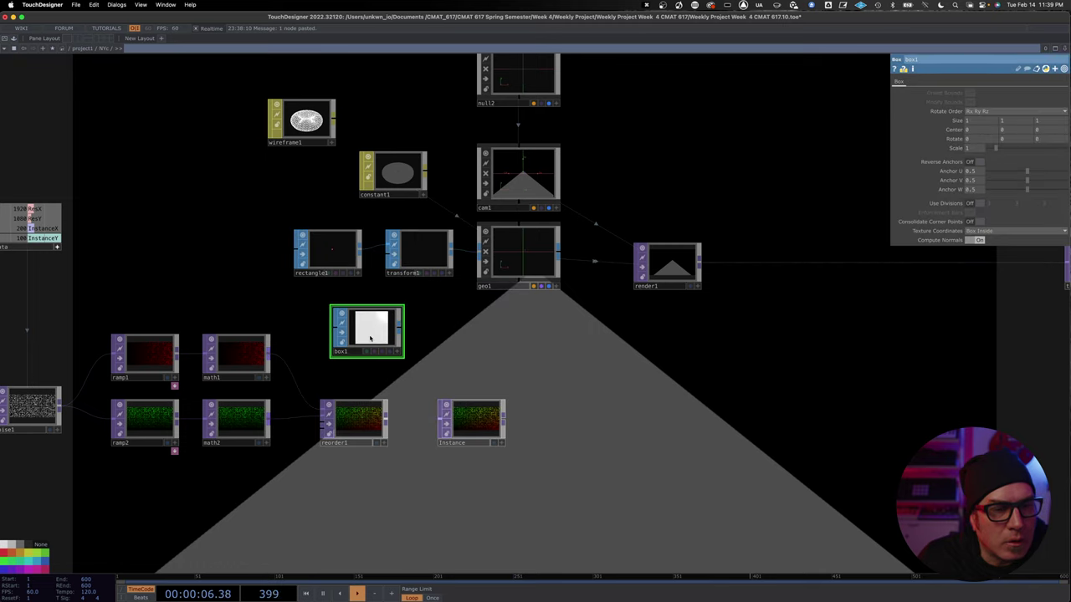
# Set the box1 size to .2, 10 and .2 in X, Y and Z.
pyautogui.click(964, 122)
pyautogui.write('.2')
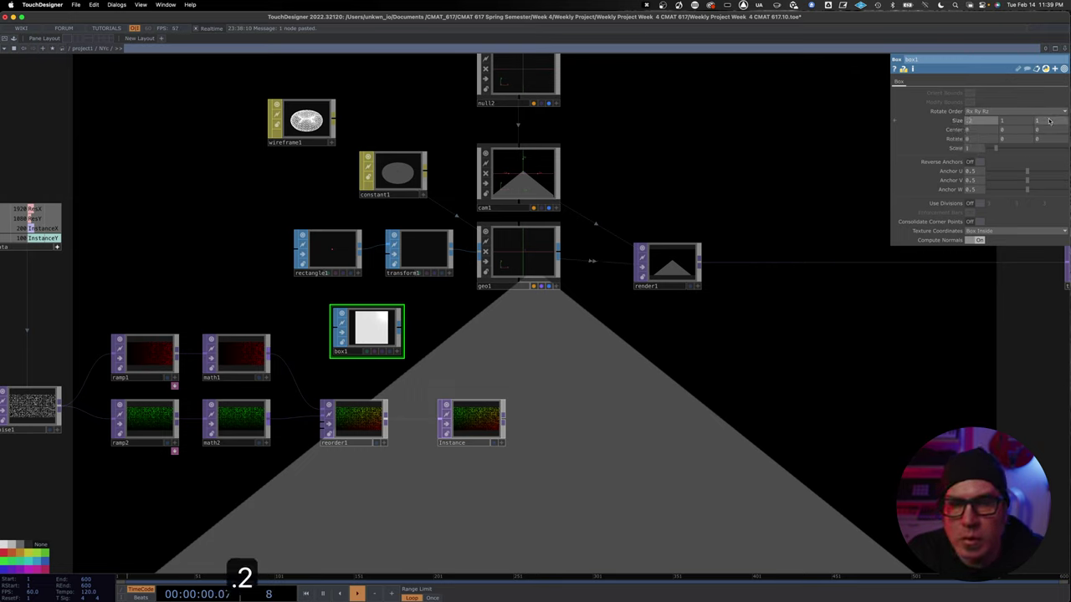
pyautogui.click(1026, 123)
pyautogui.write('.2')
pyautogui.moveTo(1008, 123); pyautogui.dragTo(981, 123)
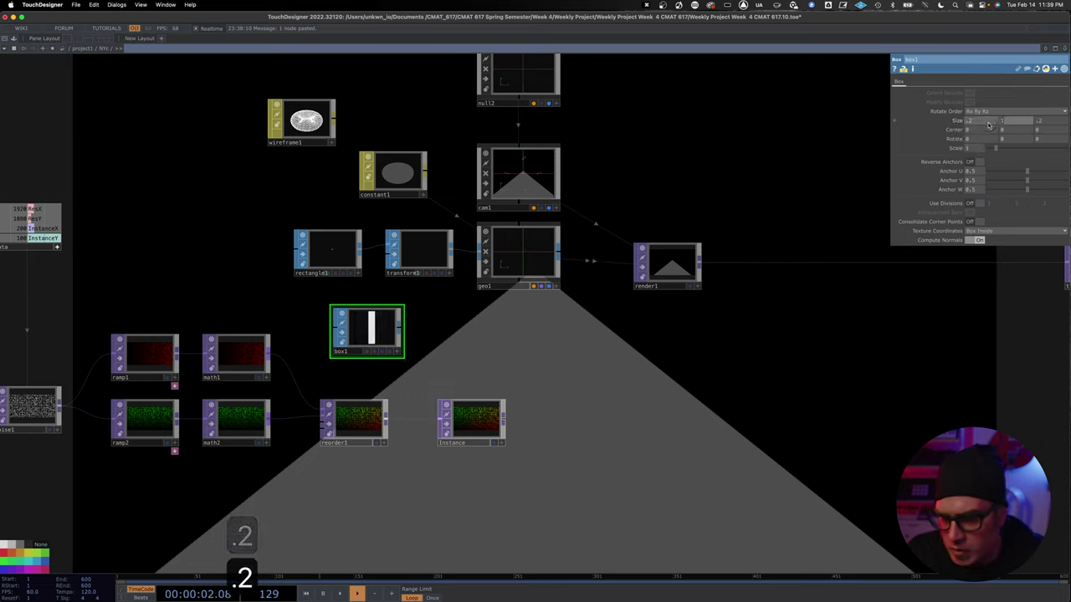
pyautogui.write('10')
pyautogui.click(740, 310)
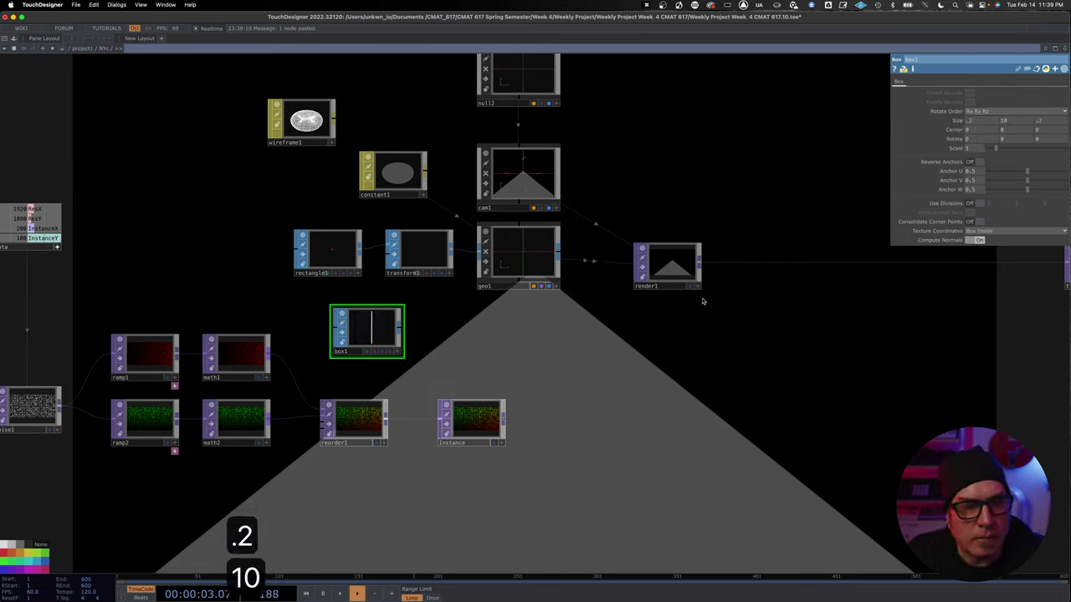
# Append a Geometry COMP to box1 and place it directly below geo1.
pyautogui.rightClick(400, 329)
pyautogui.click(256, 222)
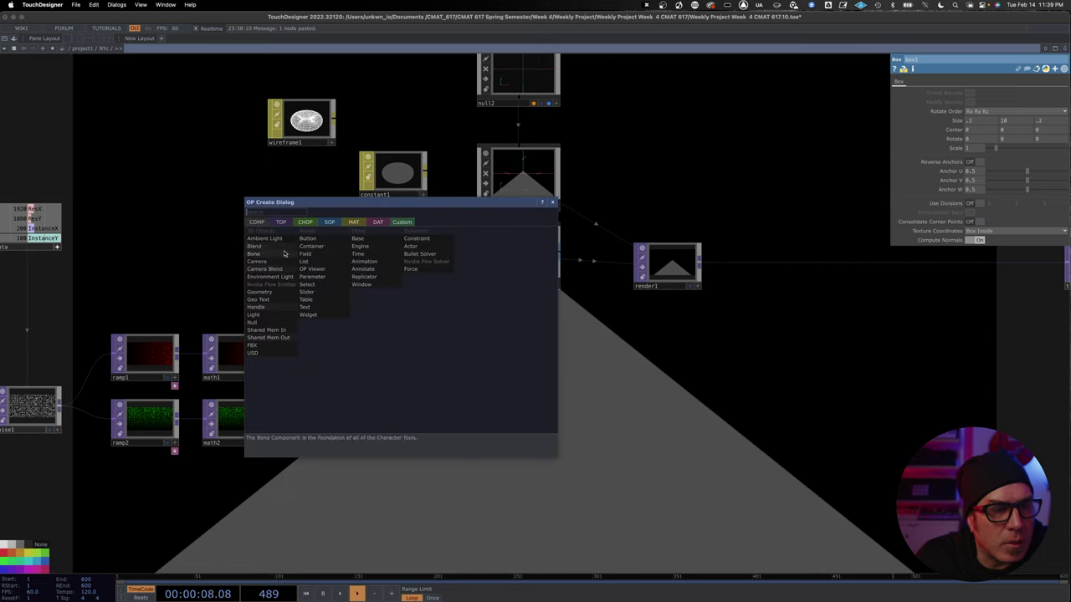
pyautogui.click(260, 291)
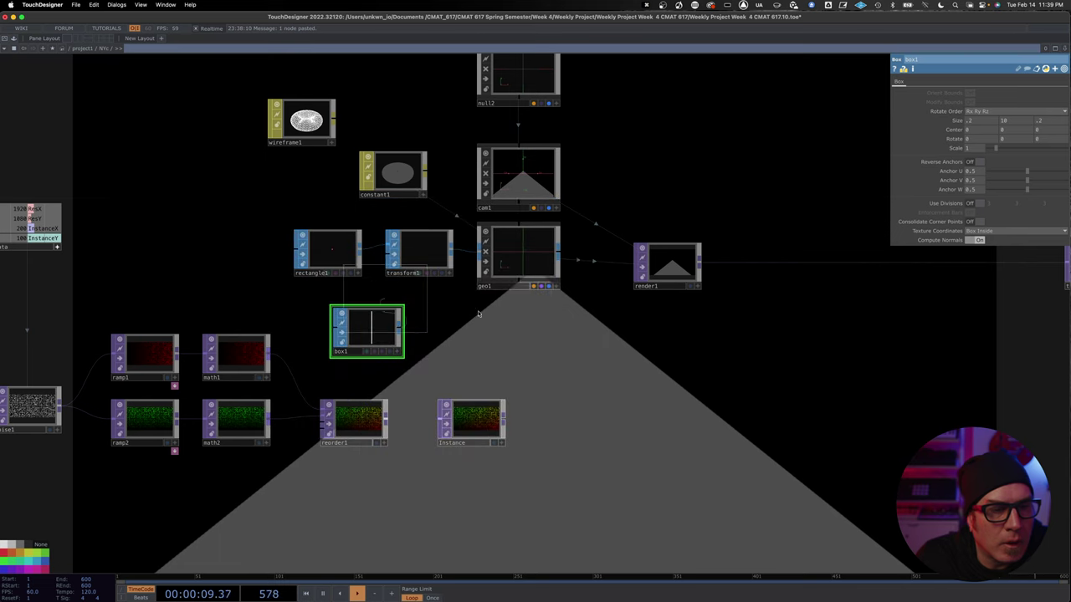
pyautogui.click(519, 333)
# Rename geo1 to Street and geo2 to Buildings.
pyautogui.click(501, 290)
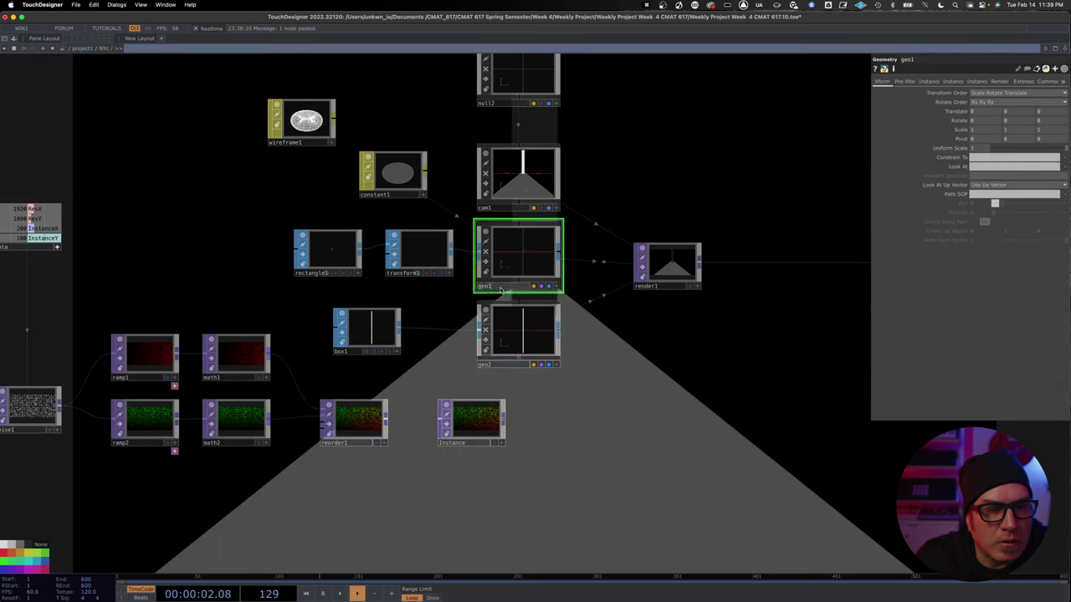
pyautogui.click(501, 290)
pyautogui.write('St')
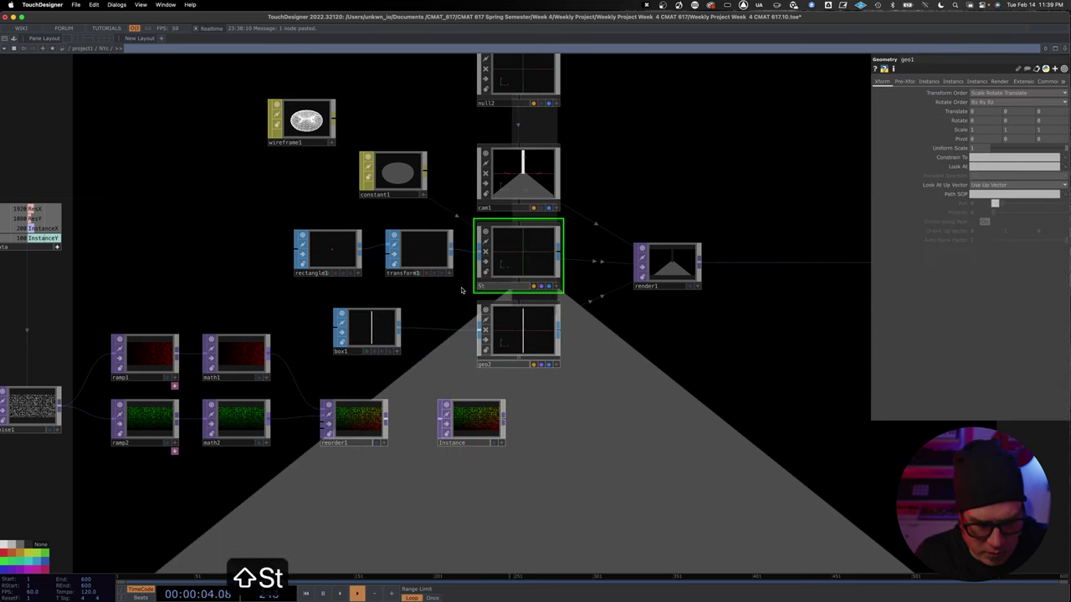
pyautogui.write('reet')
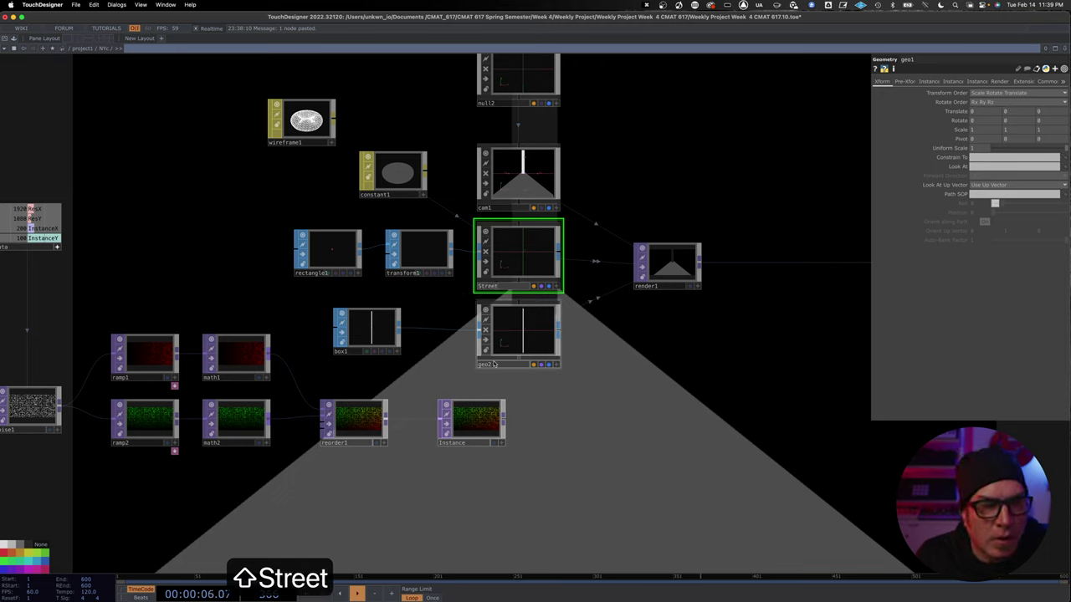
pyautogui.click(498, 361)
pyautogui.write('Building')
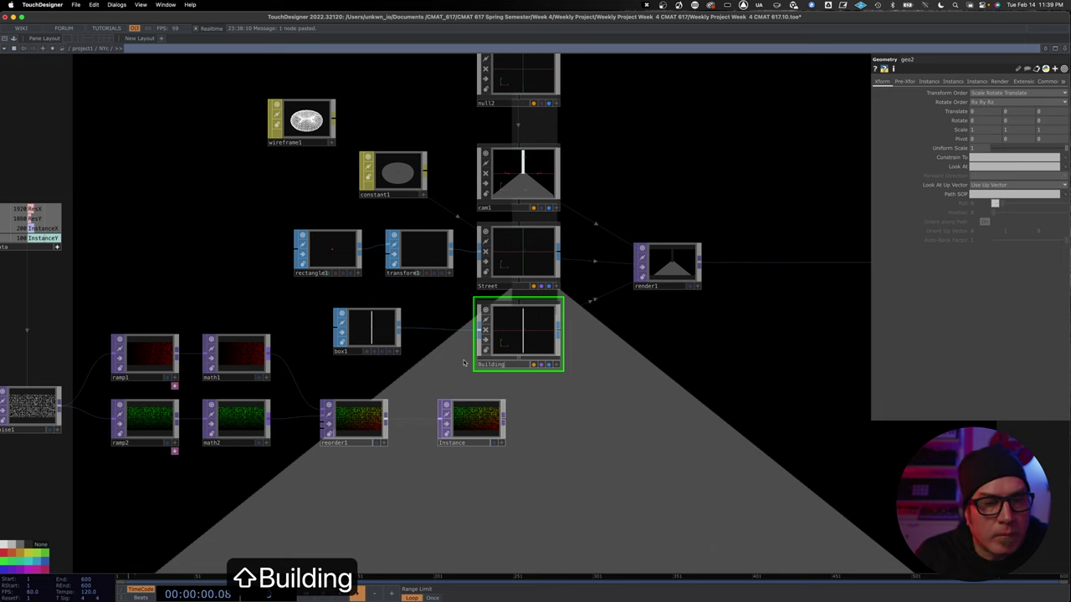
pyautogui.write('s')
# Move the TOP chain from noise1 to Instance away from the geometry nodes, keeping Buildings below Street.
pyautogui.moveTo(632, 344); pyautogui.dragTo(589, 334)
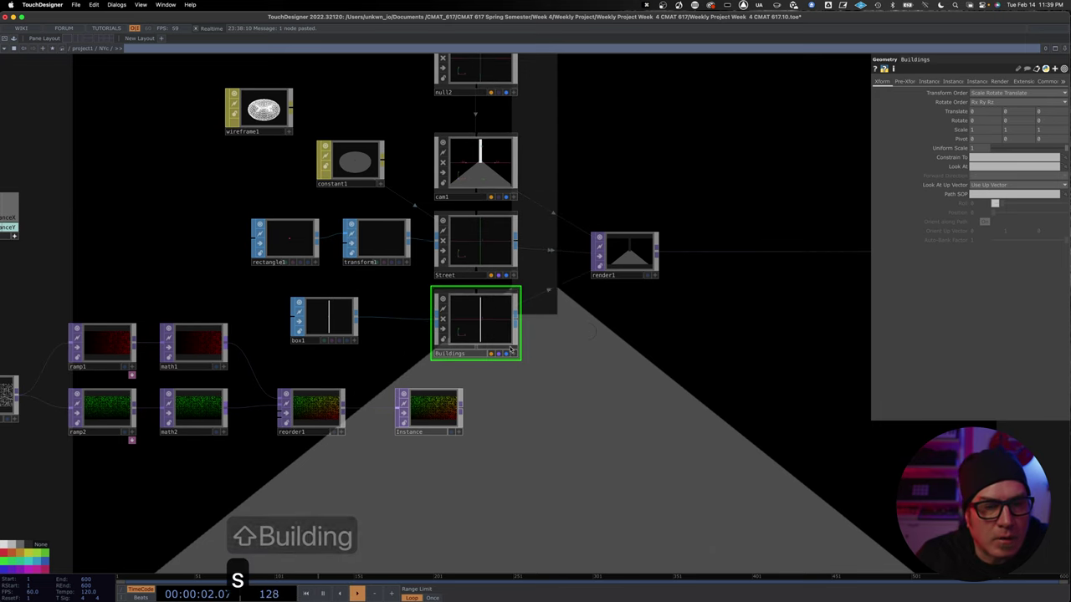
pyautogui.moveTo(339, 323); pyautogui.dragTo(458, 295)
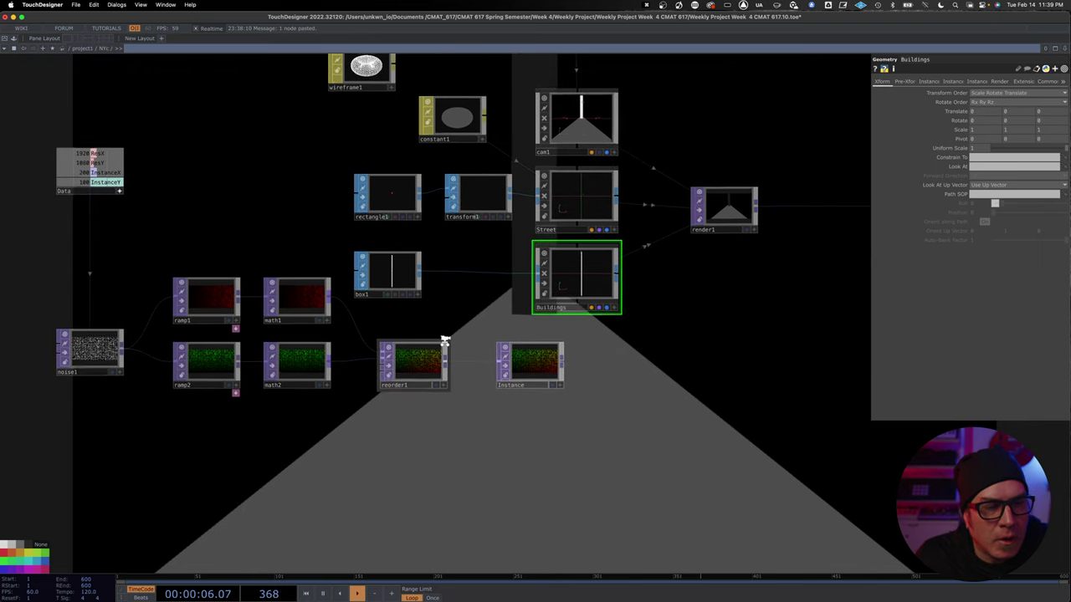
pyautogui.scroll(-2, 444, 342)
pyautogui.moveTo(540, 420); pyautogui.dragTo(223, 334)
pyautogui.keyDown('shift'); pyautogui.click(325, 308); pyautogui.keyUp('shift')
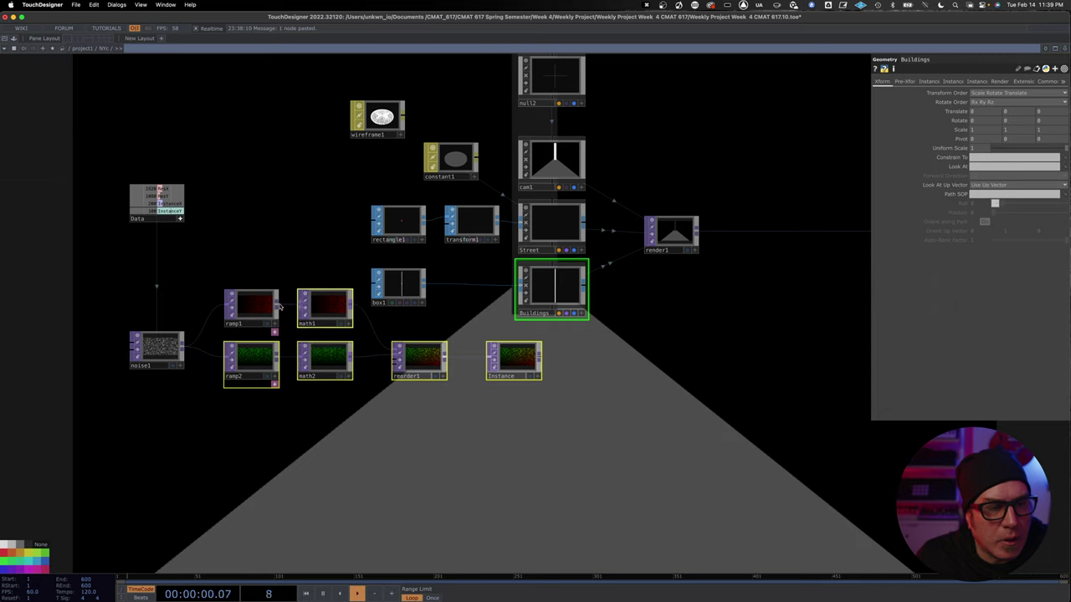
pyautogui.keyDown('shift'); pyautogui.click(251, 308); pyautogui.keyUp('shift')
pyautogui.keyDown('shift'); pyautogui.click(157, 348); pyautogui.keyUp('shift')
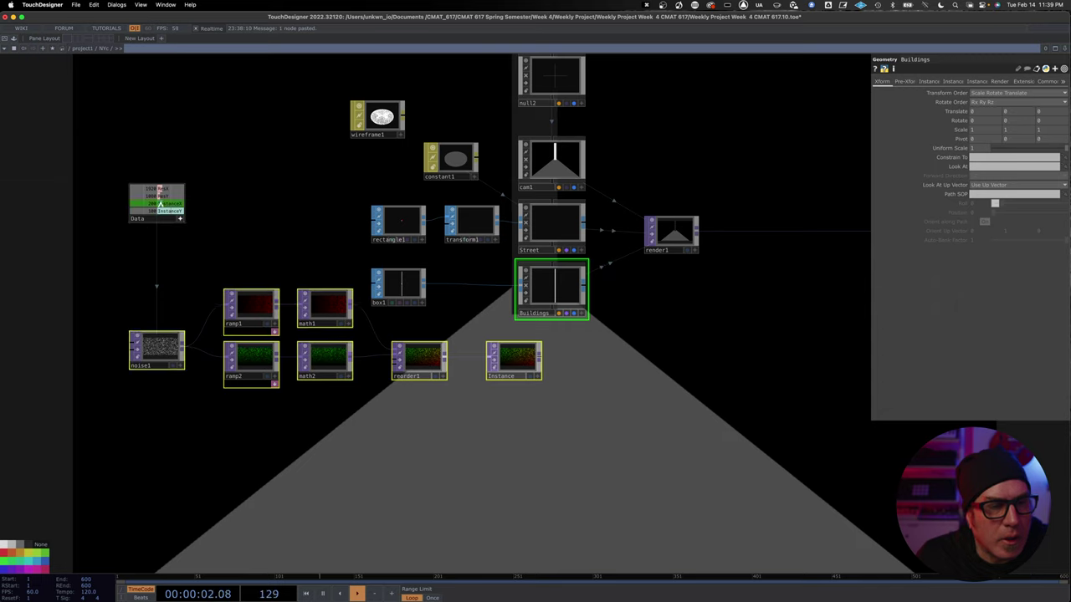
pyautogui.moveTo(518, 366); pyautogui.dragTo(446, 408)
pyautogui.click(524, 379)
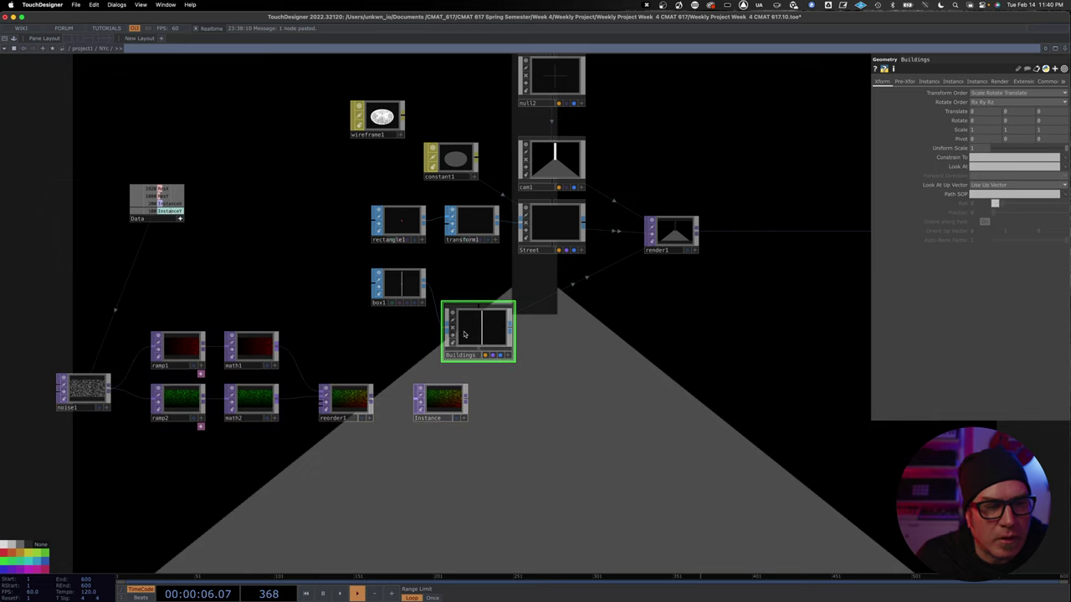
pyautogui.moveTo(475, 330); pyautogui.dragTo(553, 303)
# Assign the wireframe1 material to the Buildings geometry.
pyautogui.moveTo(510, 373); pyautogui.dragTo(571, 382, button='middle')
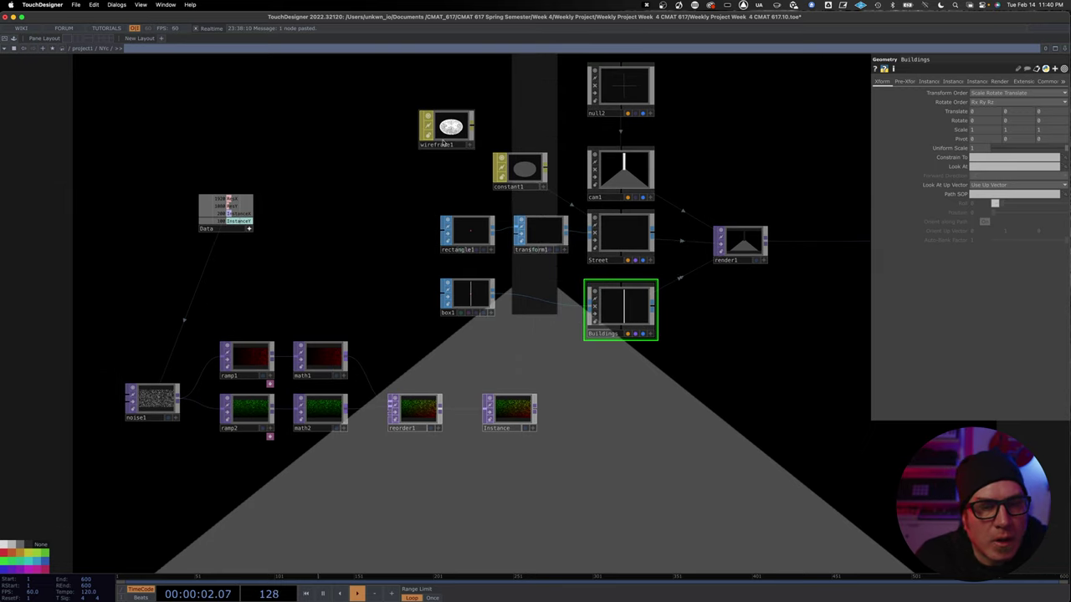
pyautogui.moveTo(449, 124); pyautogui.dragTo(622, 293)
pyautogui.click(623, 291)
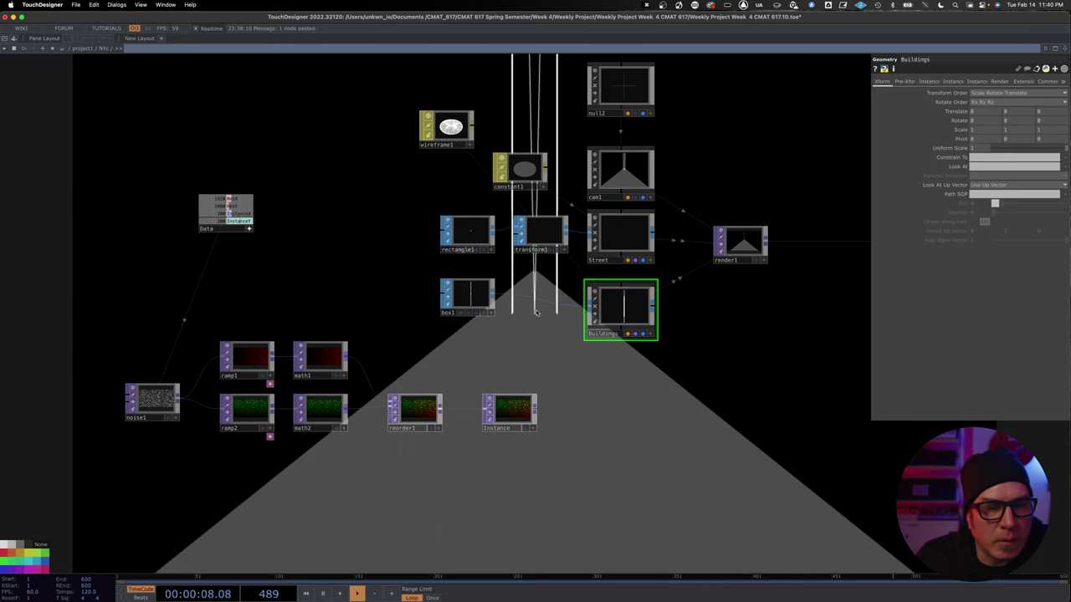
# Turn on instancing for Buildings and set its Default Instance OP to Instance.
pyautogui.moveTo(552, 332); pyautogui.dragTo(606, 335)
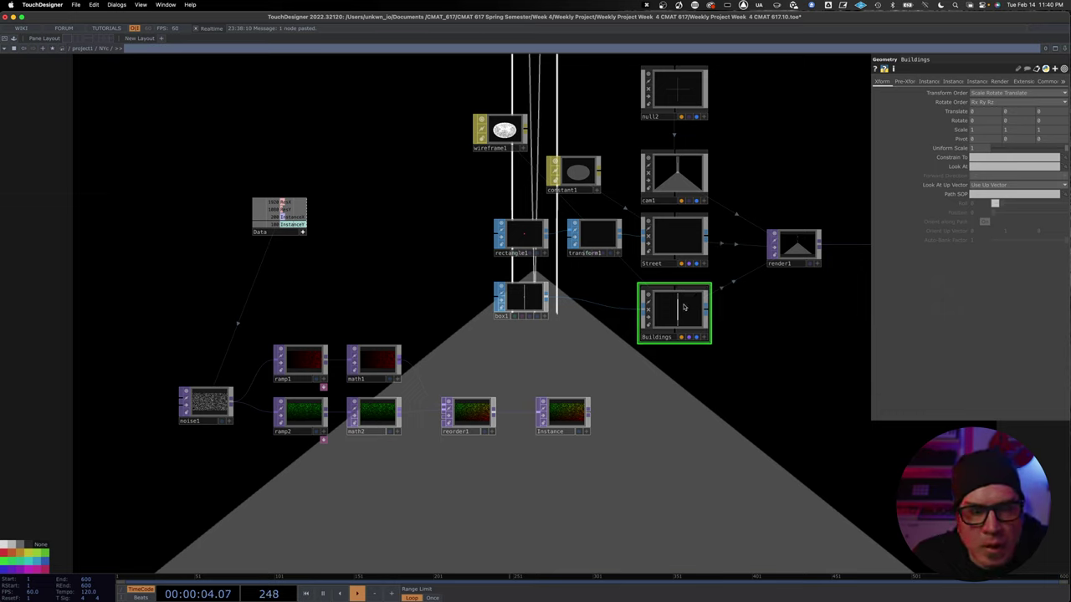
pyautogui.click(929, 82)
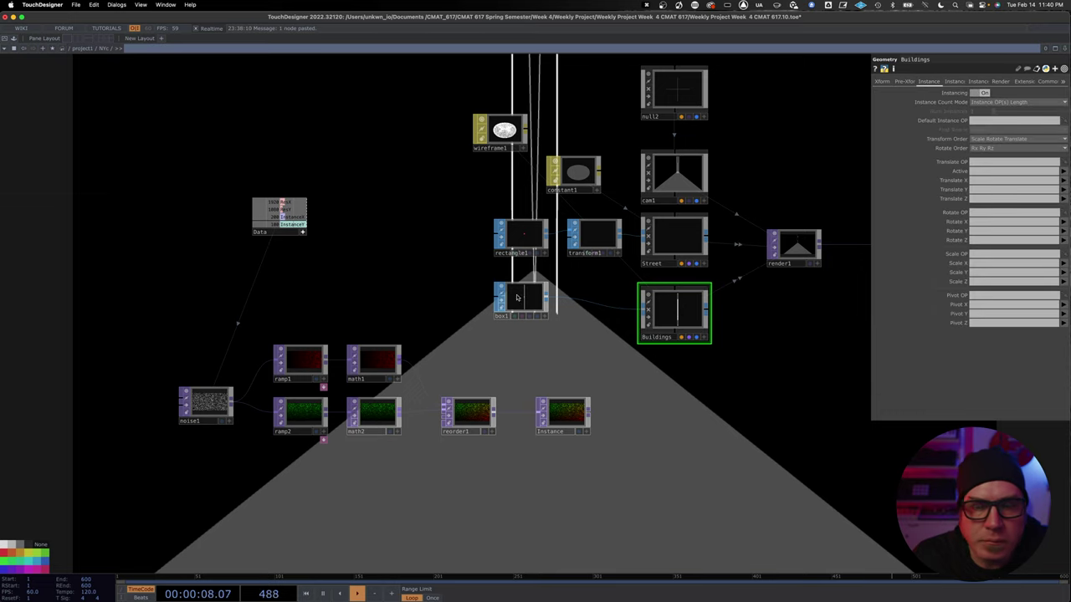
pyautogui.moveTo(562, 412); pyautogui.dragTo(993, 121)
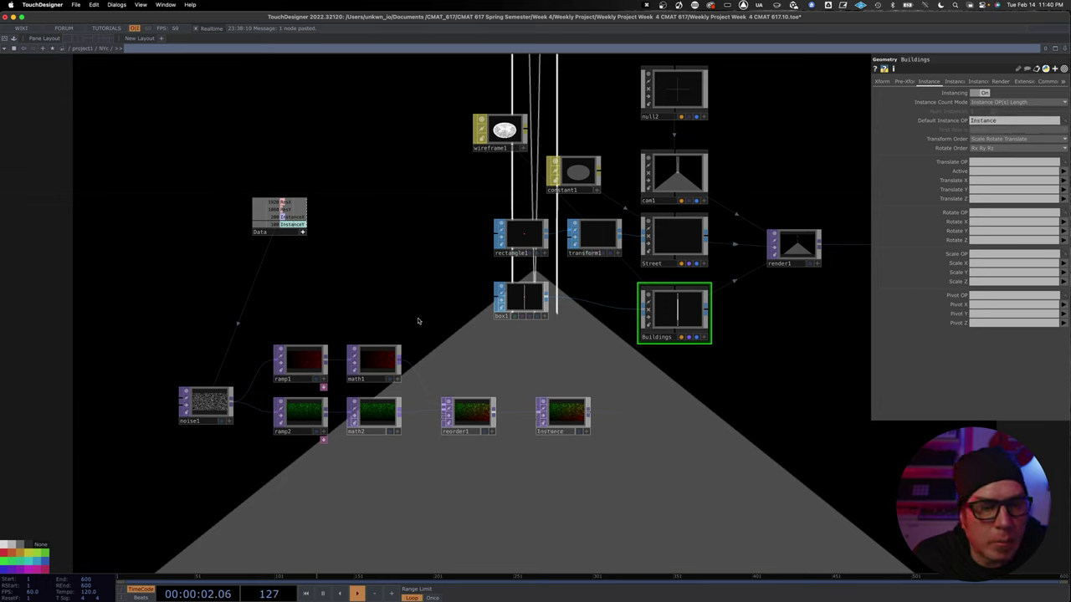
# Set the To Range of math1 to -20 and 20.
pyautogui.click(373, 363)
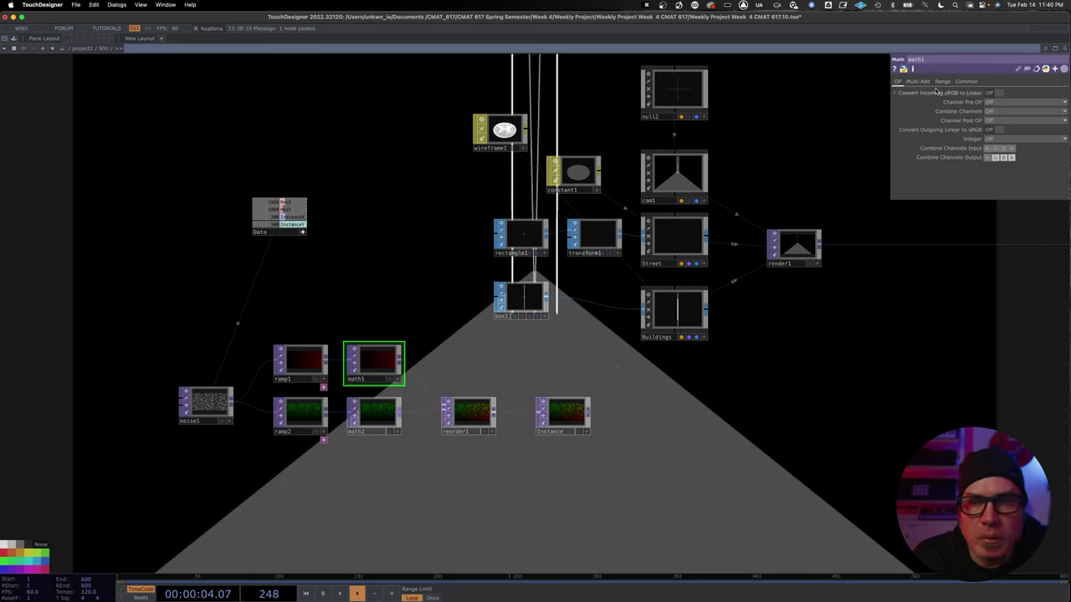
pyautogui.click(942, 81)
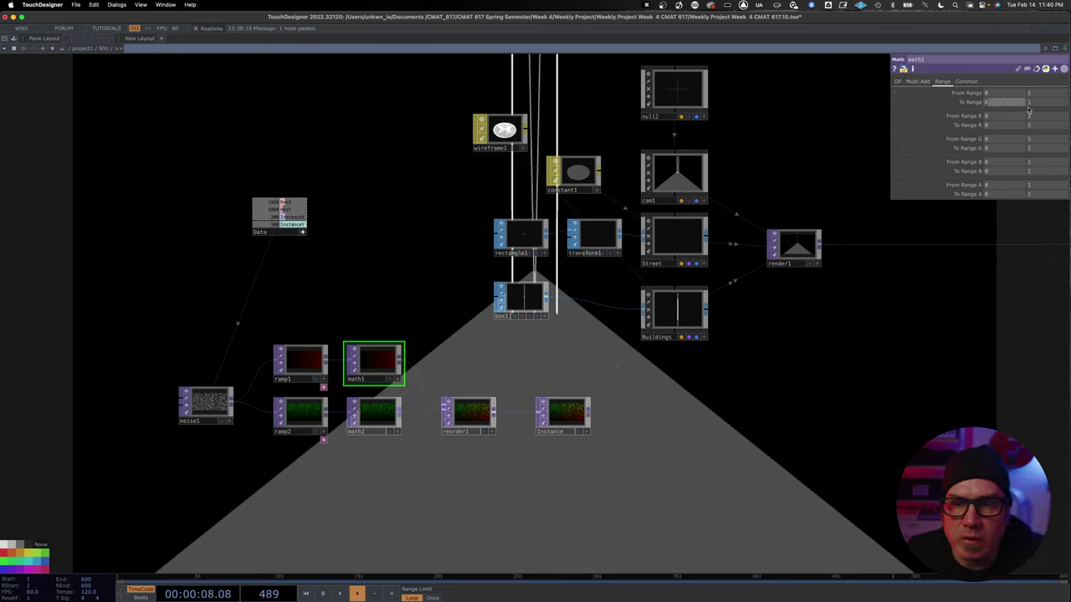
pyautogui.write('-20')
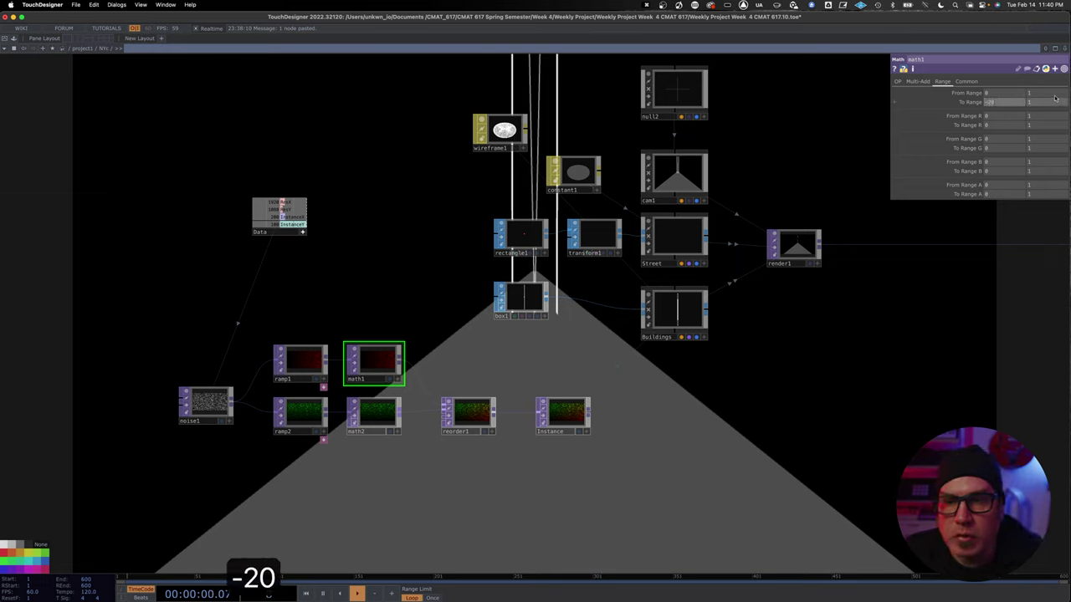
pyautogui.click(1045, 102)
pyautogui.write('20')
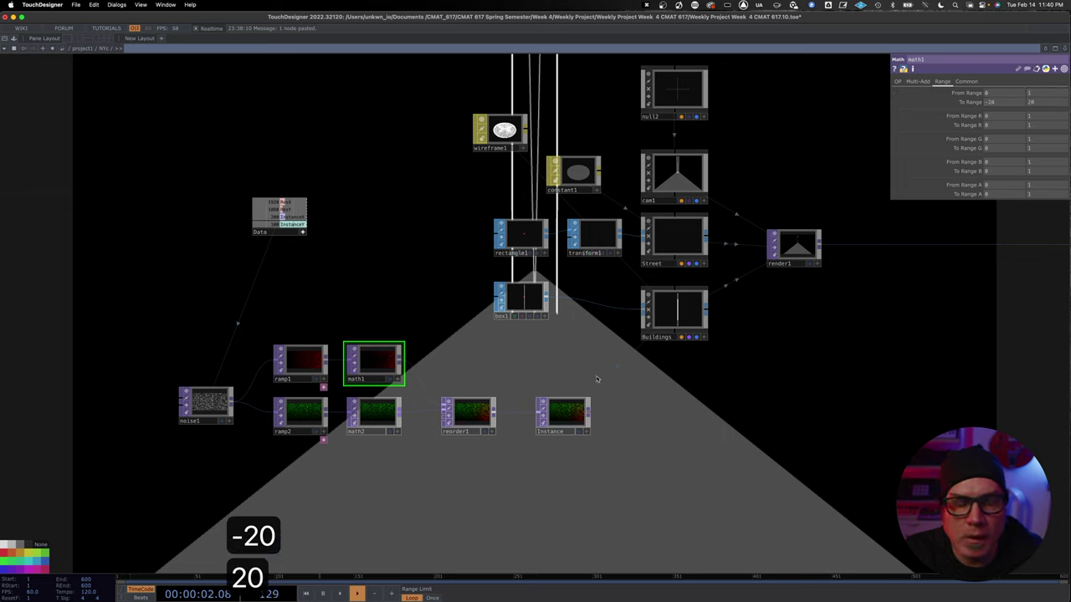
# Set the To Range of math2 to -10 and 10.
pyautogui.click(376, 418)
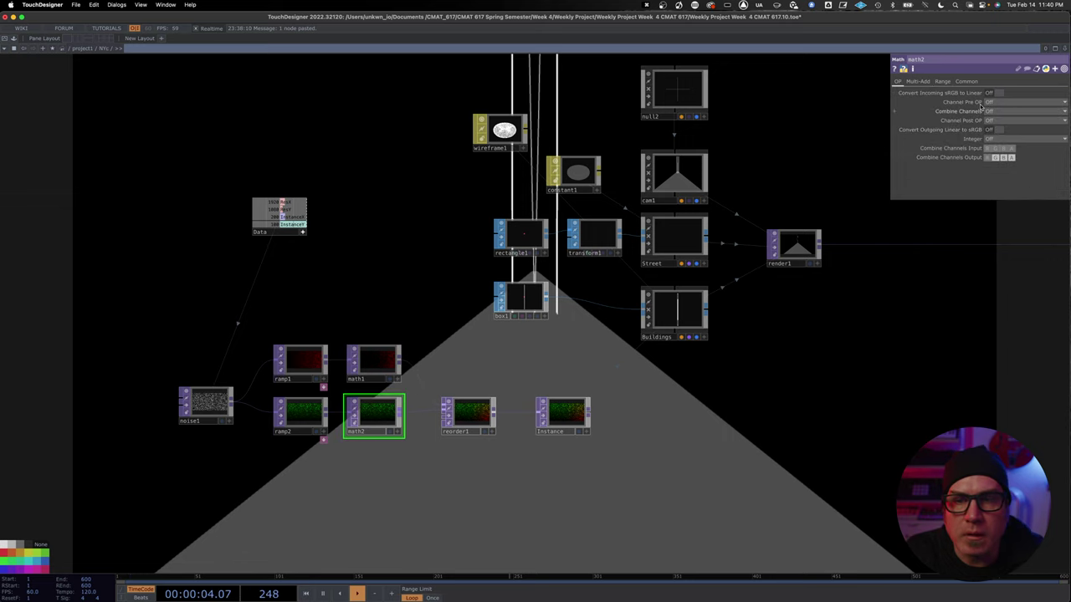
pyautogui.click(943, 82)
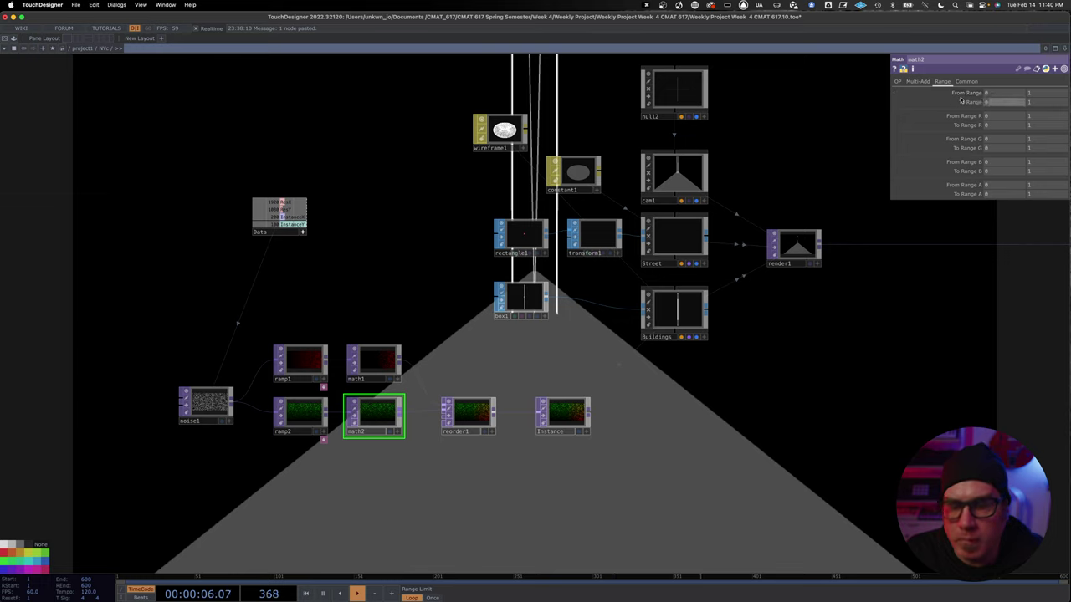
pyautogui.click(991, 102)
pyautogui.write('-10')
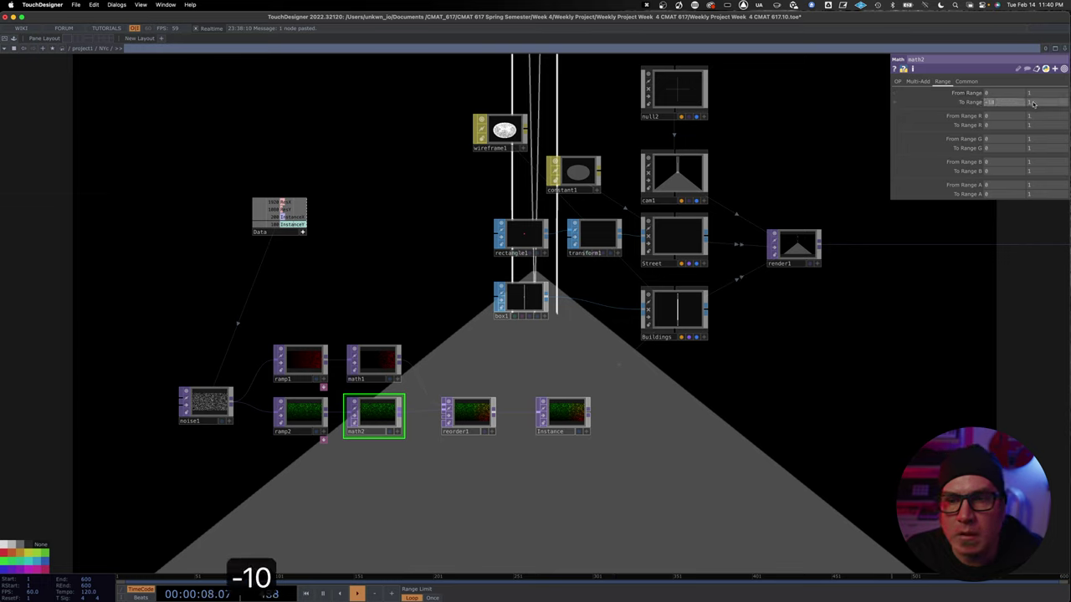
pyautogui.click(1046, 102)
pyautogui.write('10')
# Drive the Buildings instances' Translate X with the r channel and Translate Z with the g channel.
pyautogui.click(544, 295)
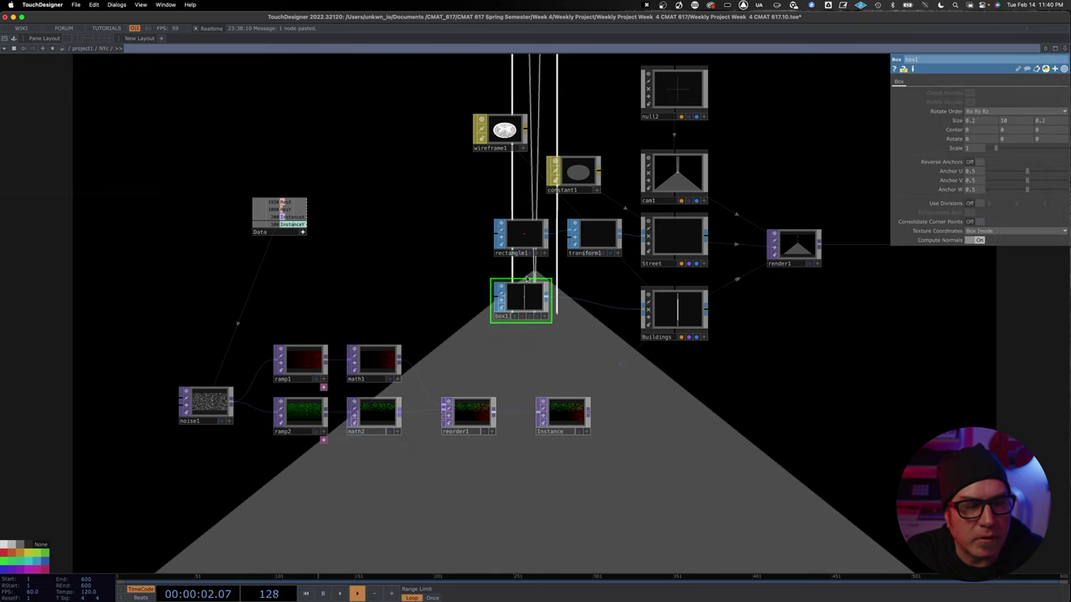
pyautogui.moveTo(426, 284); pyautogui.dragTo(404, 297)
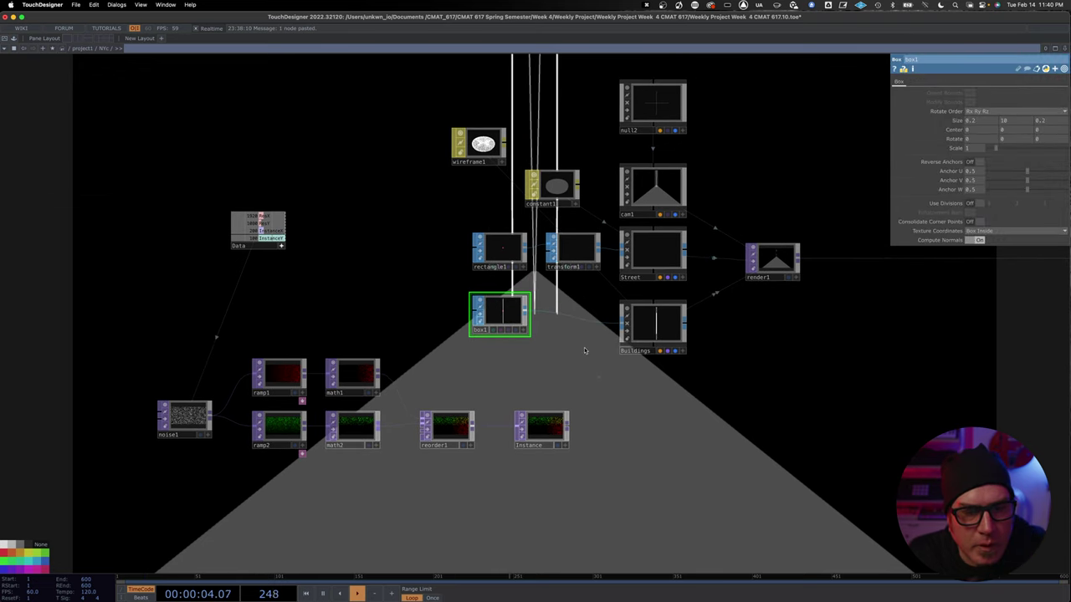
pyautogui.click(657, 329)
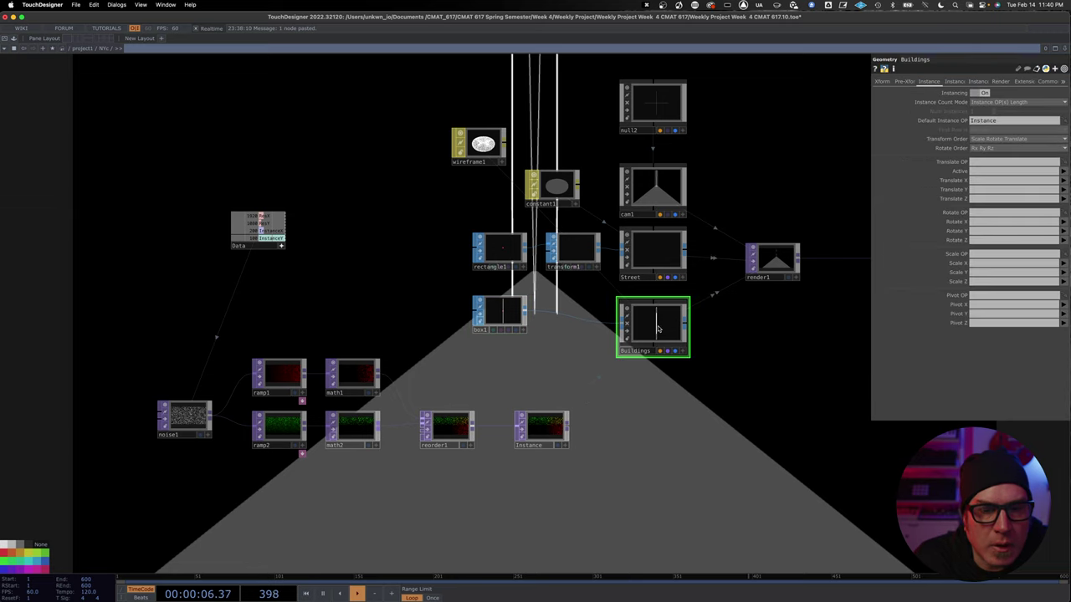
pyautogui.click(1062, 180)
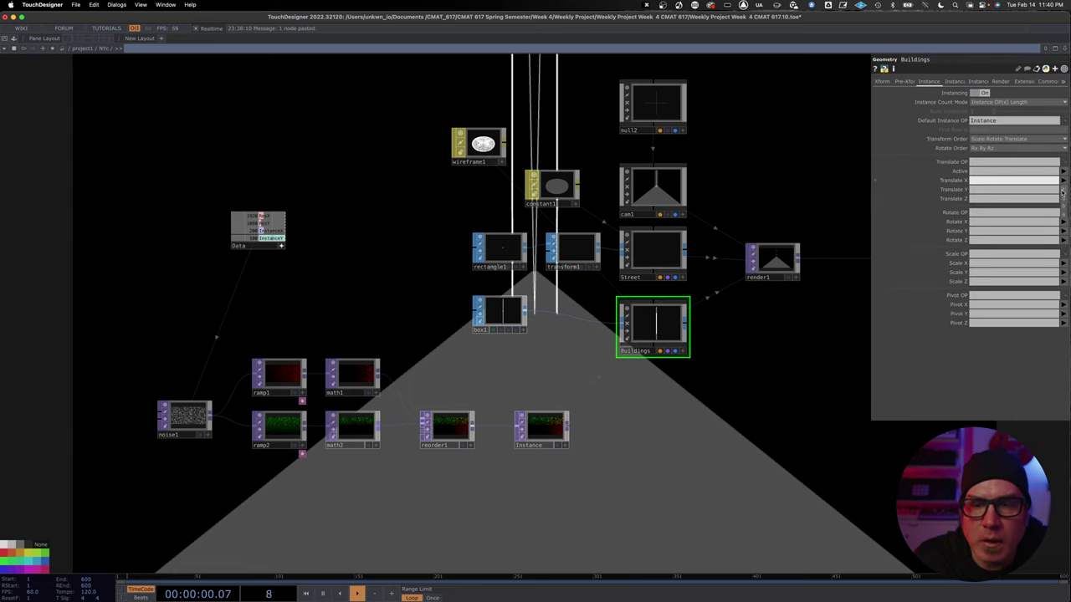
pyautogui.click(1064, 193)
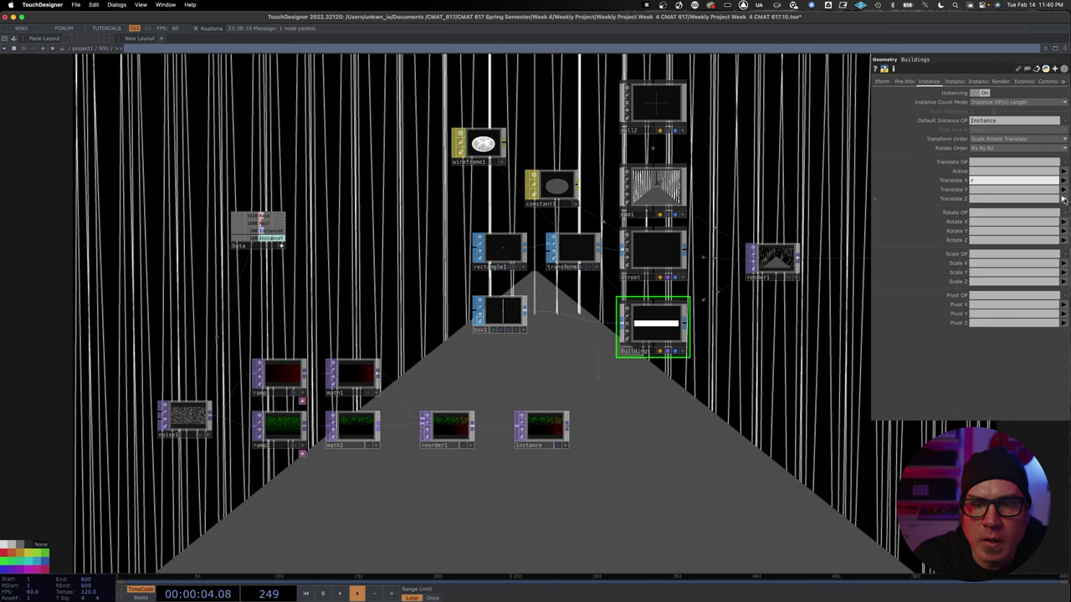
pyautogui.click(1063, 200)
pyautogui.click(1064, 217)
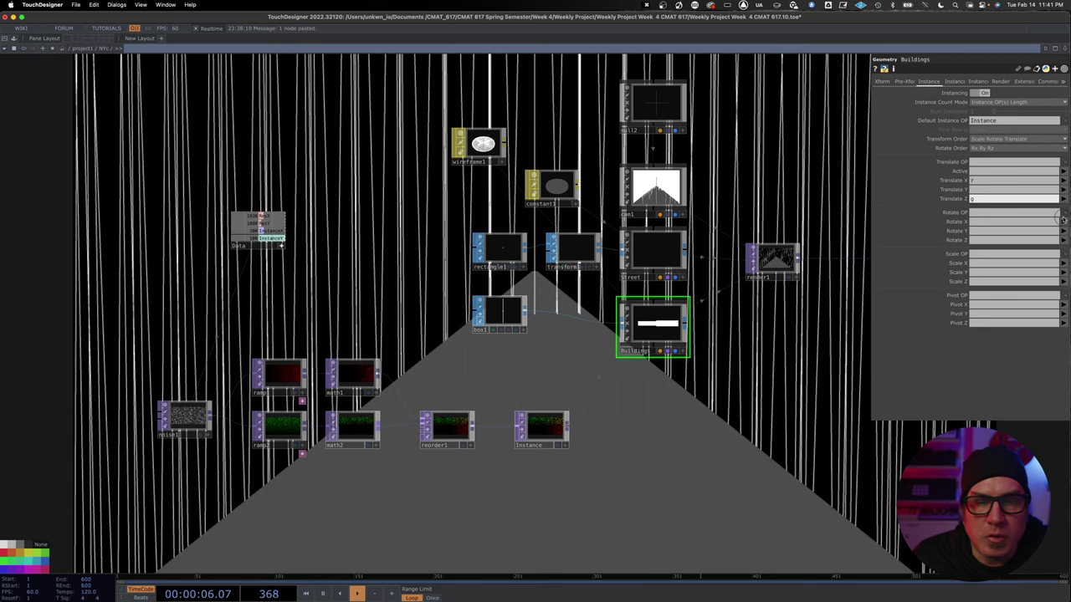
# Move wireframe1 closer to the geometry chain and add a Constant material above it.
pyautogui.scroll(-3, 662, 411)
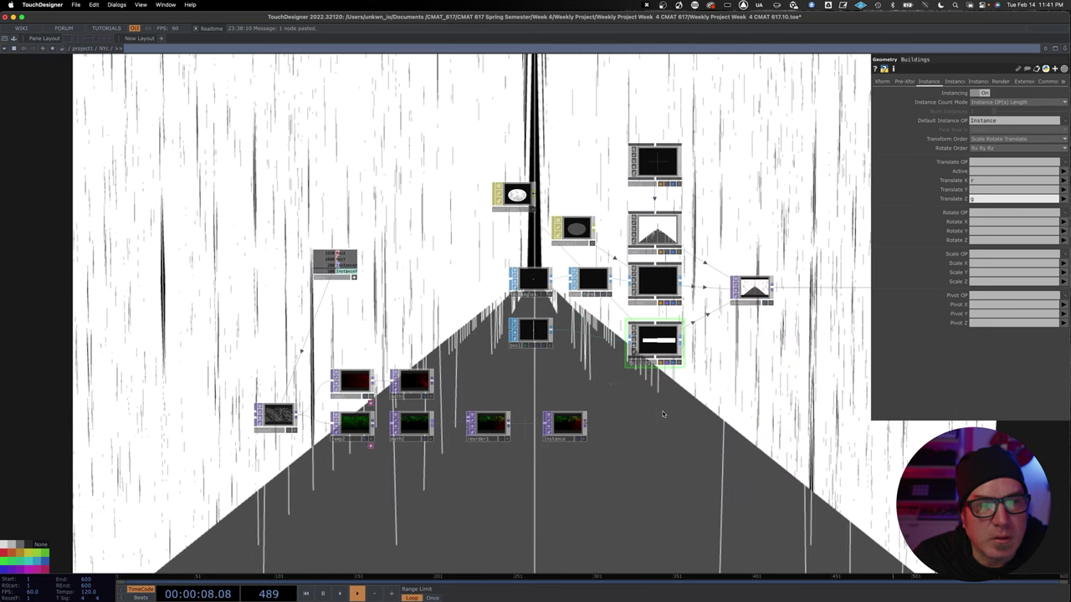
pyautogui.moveTo(509, 187); pyautogui.dragTo(492, 224)
pyautogui.press('Tab')
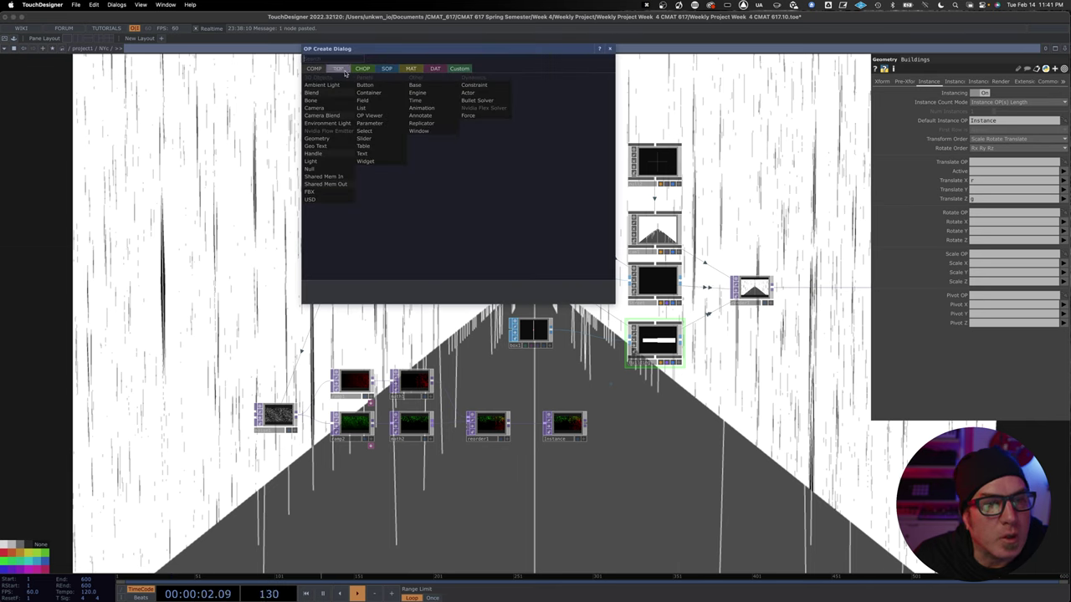
pyautogui.click(405, 68)
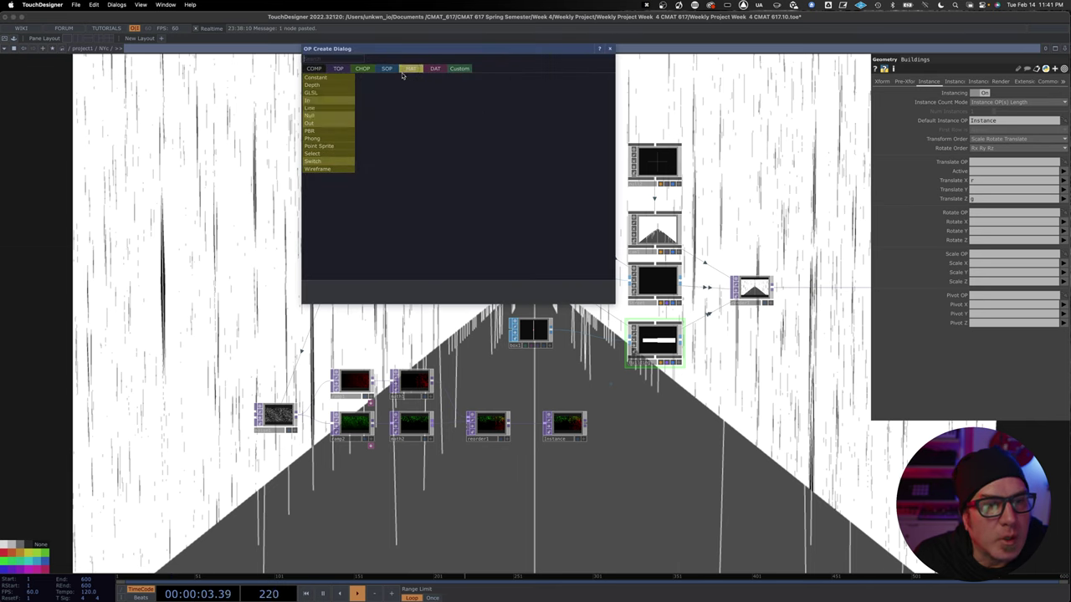
pyautogui.click(331, 79)
pyautogui.click(452, 189)
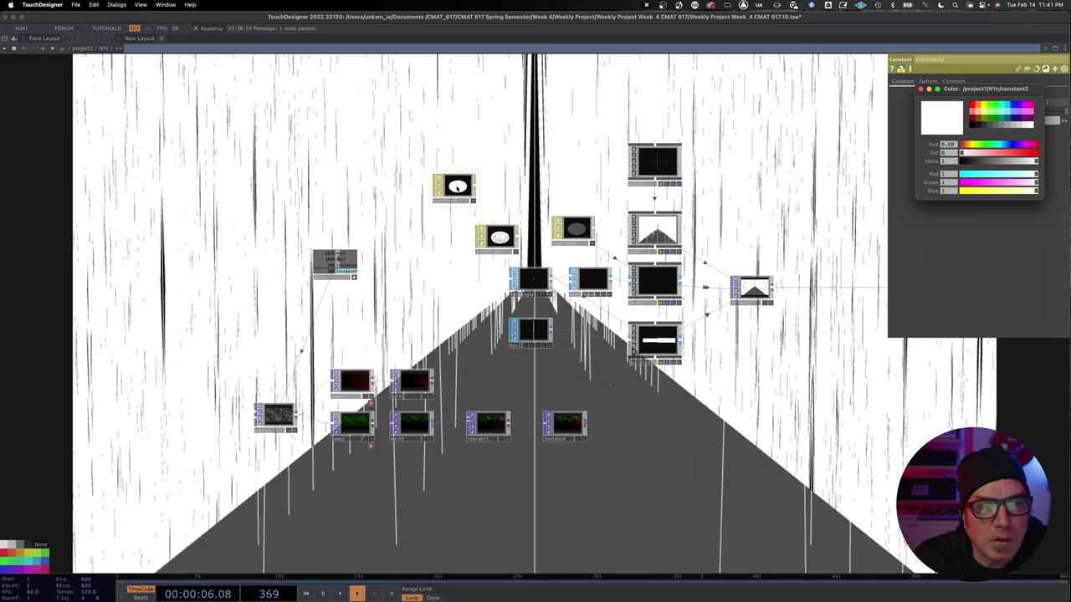
# Try the new Constant material on the Buildings geometry, and reassign wireframe1 to it.
pyautogui.moveTo(452, 189); pyautogui.dragTo(653, 335)
pyautogui.click(660, 336)
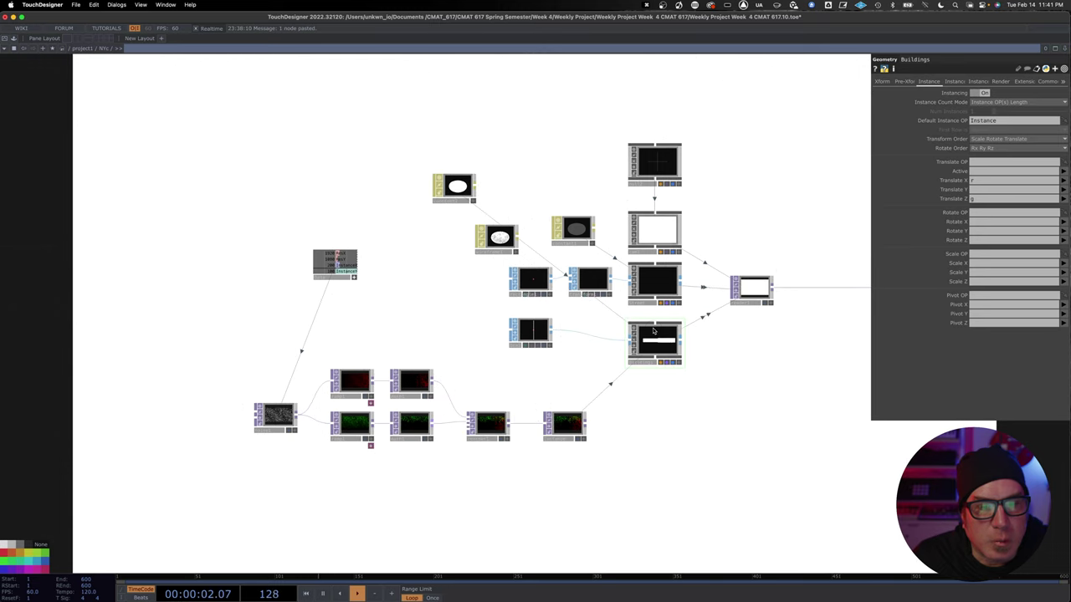
pyautogui.moveTo(497, 238); pyautogui.dragTo(658, 340)
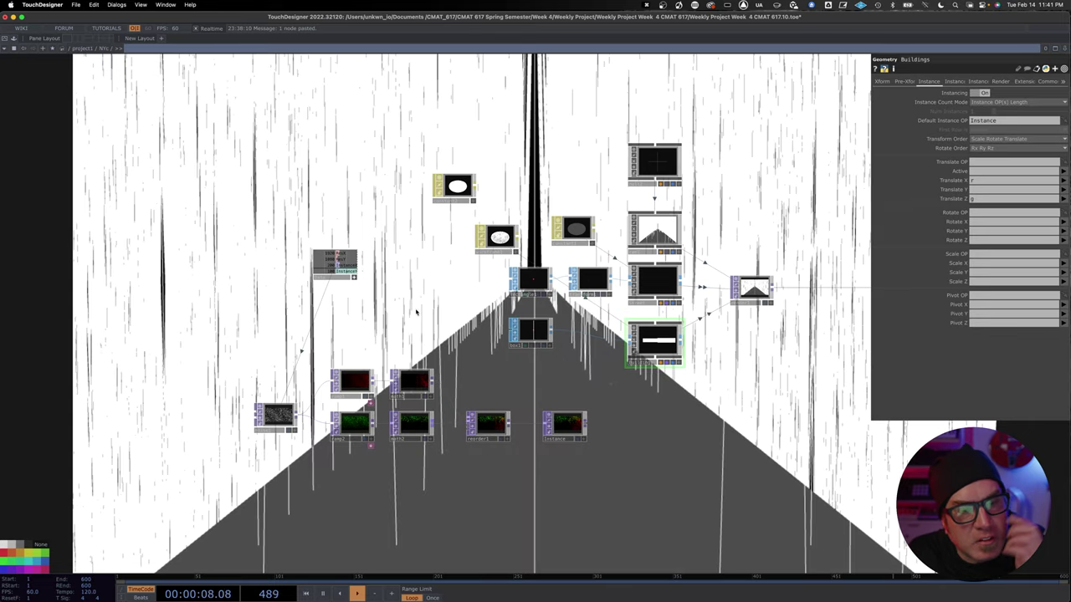
# Add a Blur TOP below math2.
pyautogui.moveTo(415, 308); pyautogui.dragTo(407, 338)
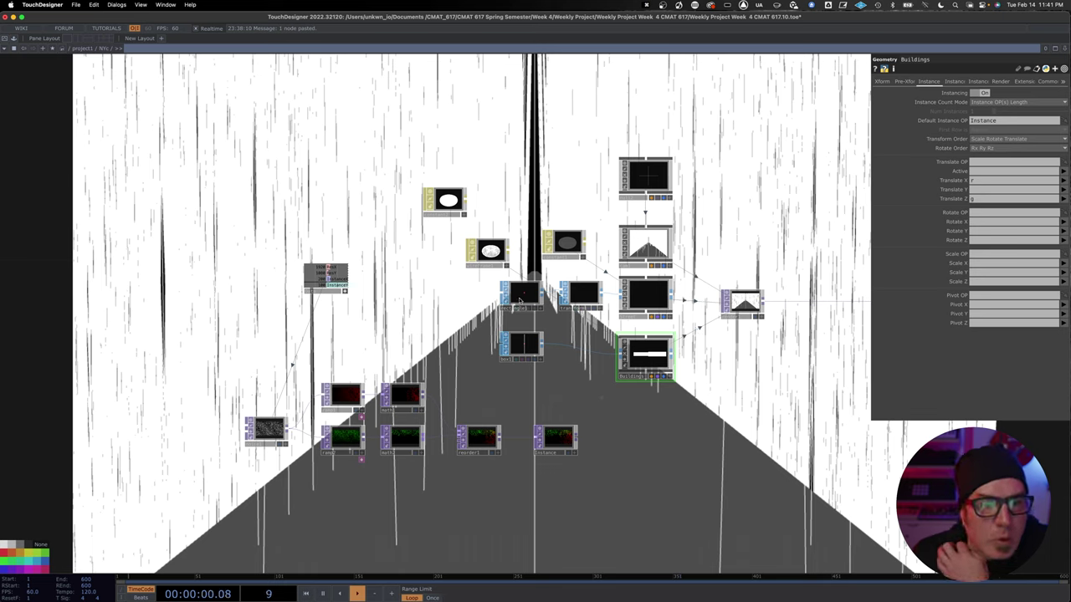
pyautogui.click(521, 346)
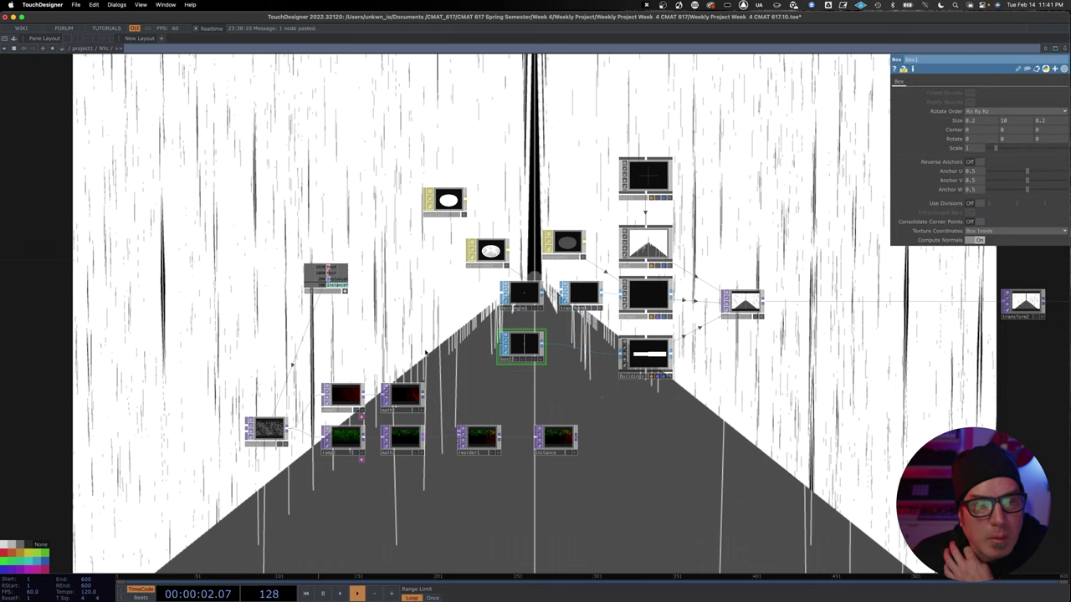
pyautogui.moveTo(400, 496); pyautogui.dragTo(455, 430)
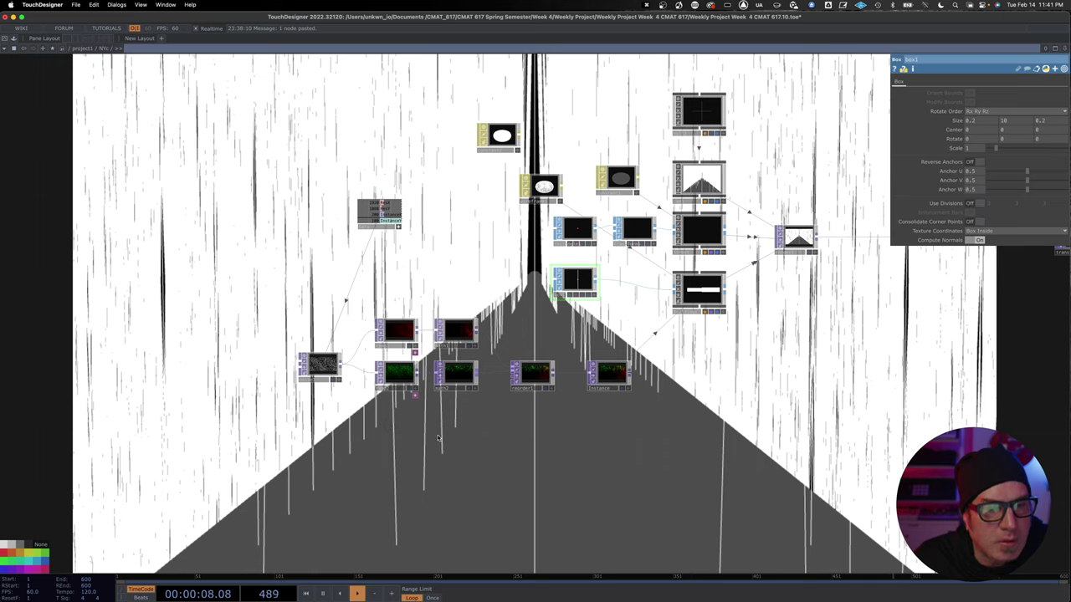
pyautogui.press('Tab')
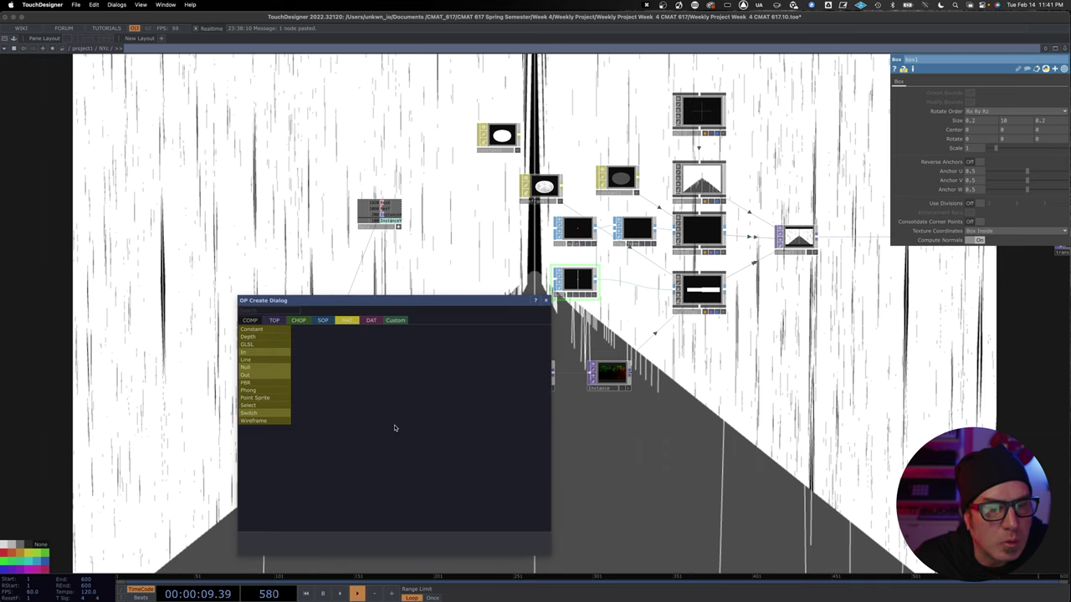
pyautogui.click(273, 321)
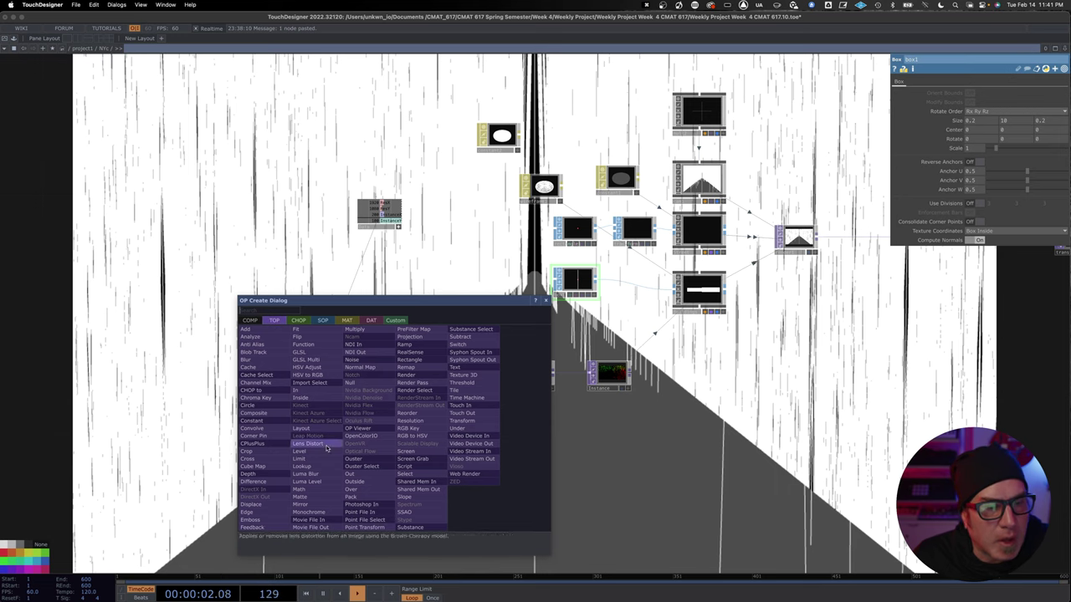
pyautogui.click(253, 361)
pyautogui.click(457, 433)
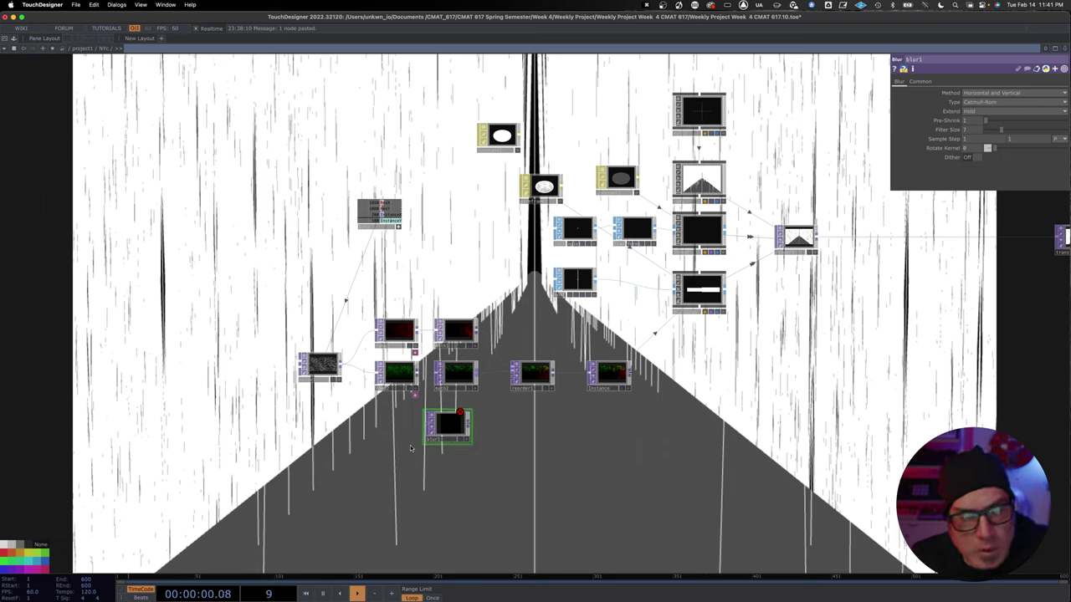
# Add a Rectangle TOP below ramp2, fed by noise1 and connected into blur1.
pyautogui.press('Tab')
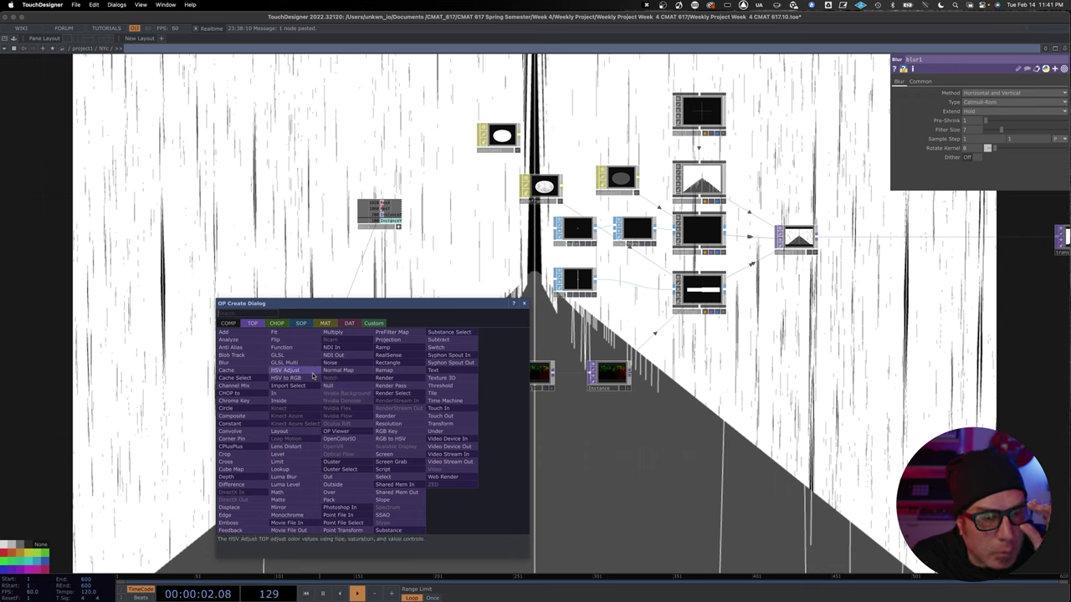
pyautogui.click(396, 365)
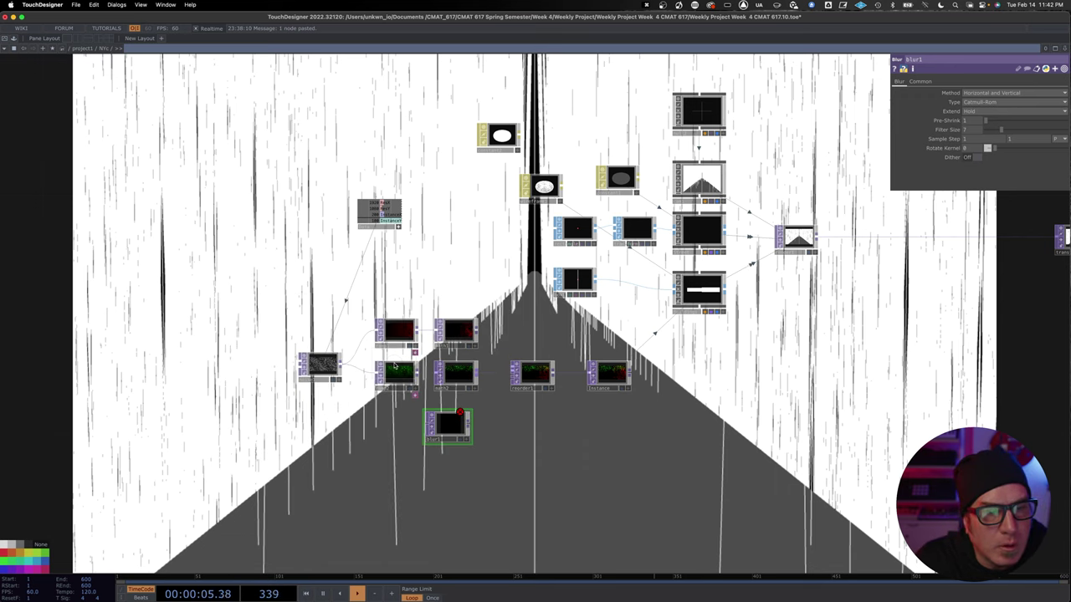
pyautogui.click(382, 426)
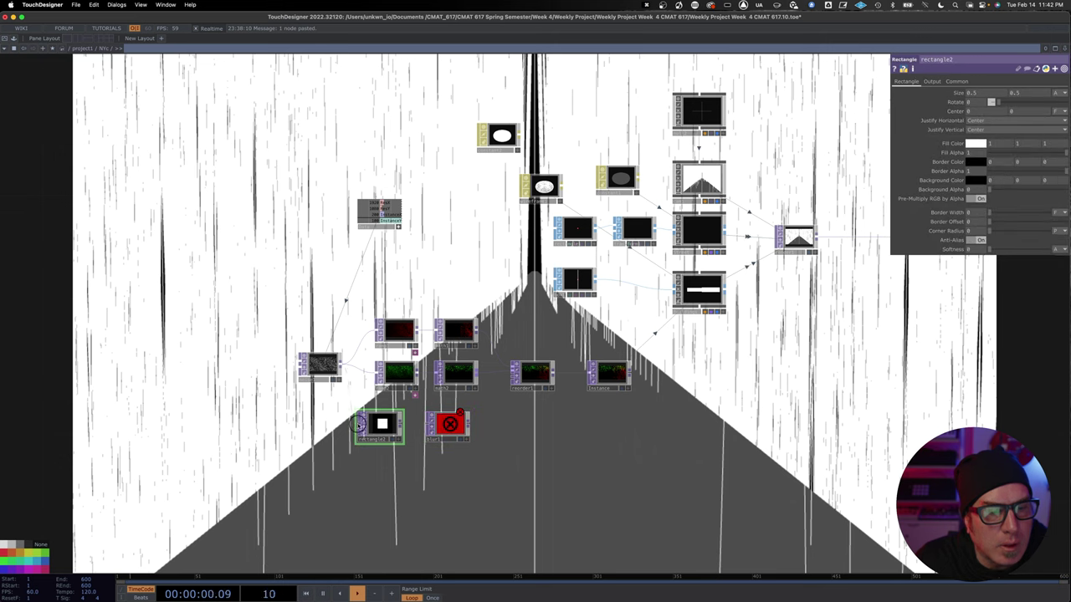
pyautogui.moveTo(404, 427); pyautogui.dragTo(430, 424)
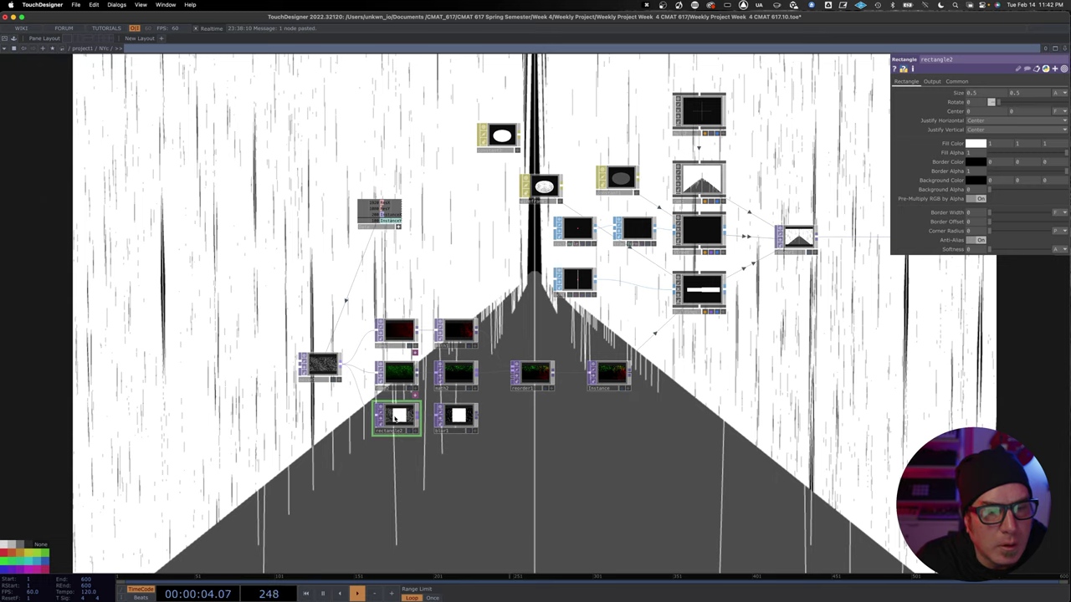
# Set the size of the new Rectangle TOP to 0.2 by 1.
pyautogui.scroll(5, 394, 418)
pyautogui.moveTo(742, 411); pyautogui.dragTo(596, 424)
pyautogui.scroll(-4, 596, 424)
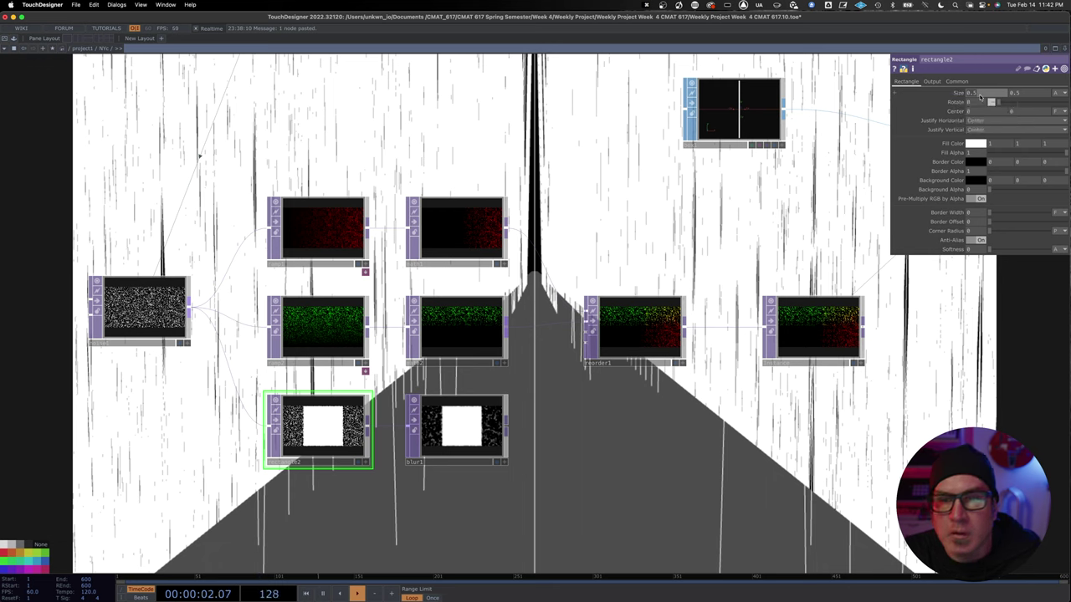
pyautogui.write('1')
pyautogui.click(810, 186)
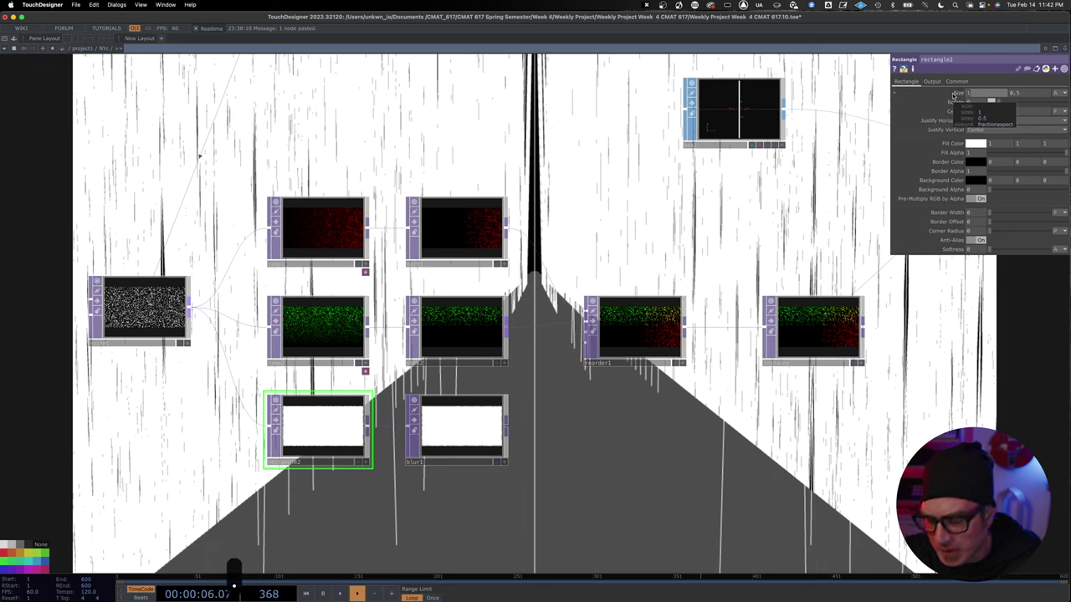
pyautogui.click(787, 205)
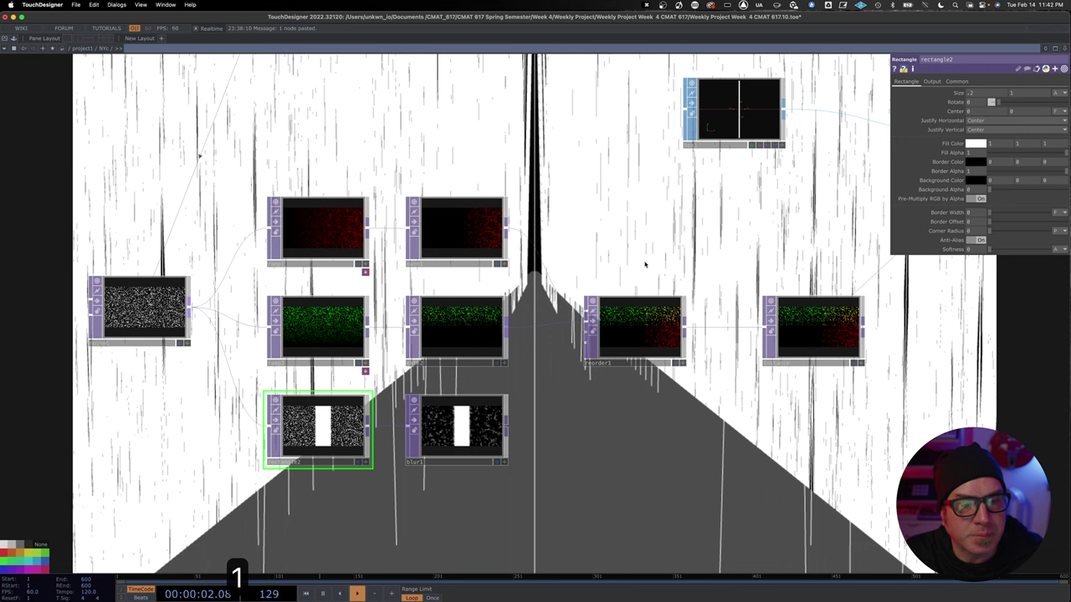
pyautogui.scroll(-2, 645, 265)
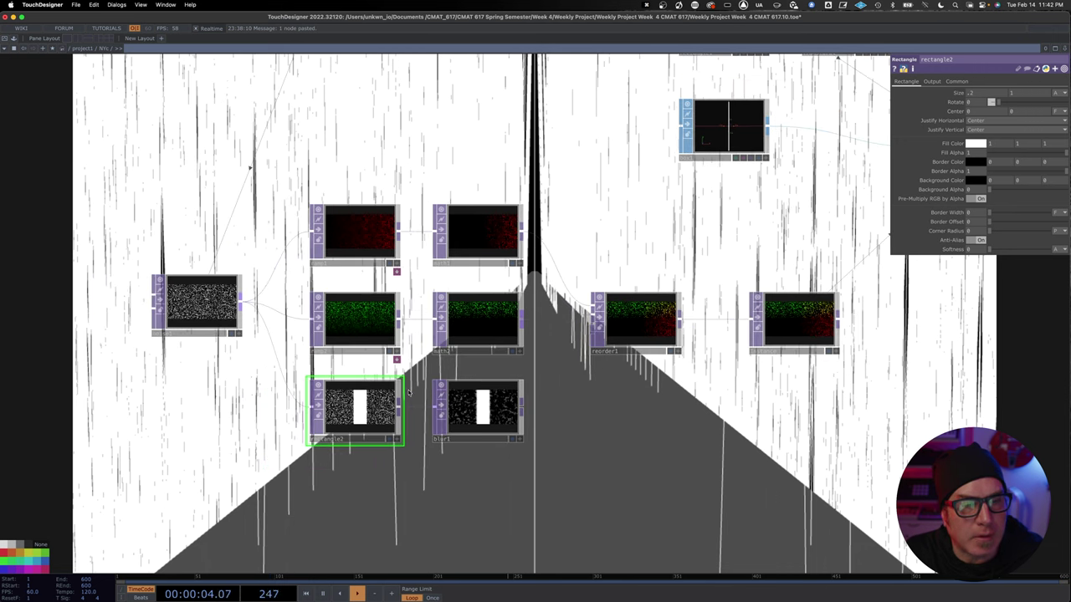
pyautogui.moveTo(443, 148); pyautogui.dragTo(433, 324)
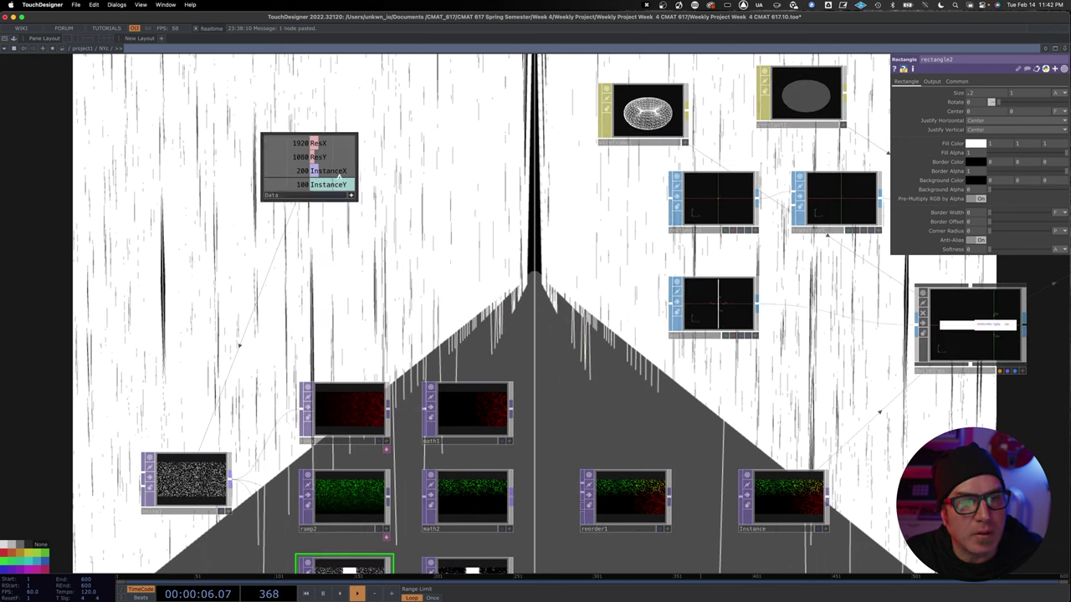
pyautogui.moveTo(591, 275); pyautogui.dragTo(399, 278)
pyautogui.scroll(-5, 401, 278)
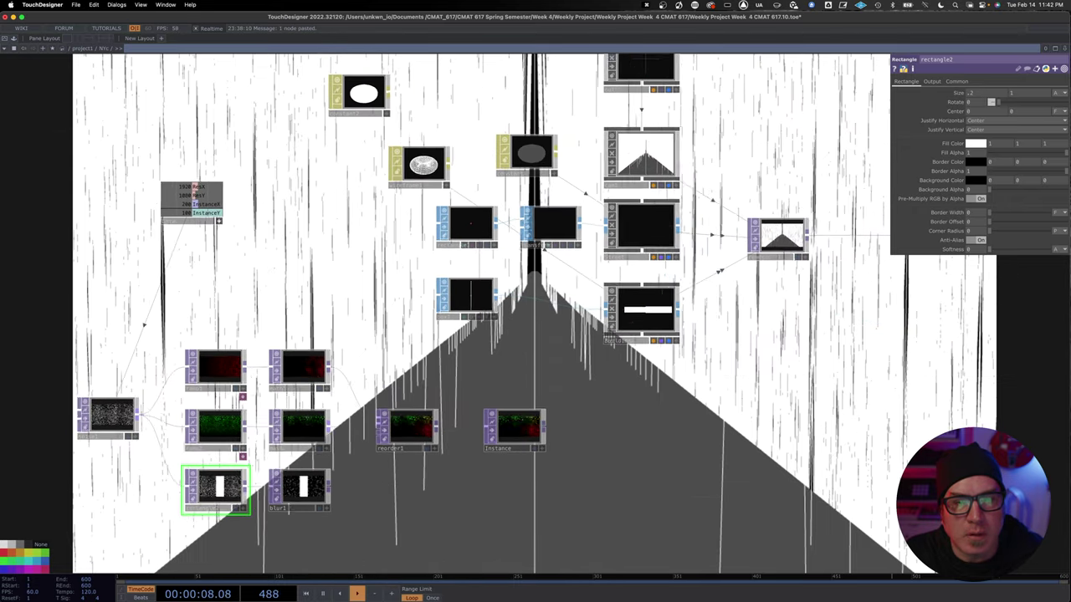
# Link render1's resolution width and height to the ResX and ResY channels of the constant, giving 1920 by 1080.
pyautogui.click(770, 240)
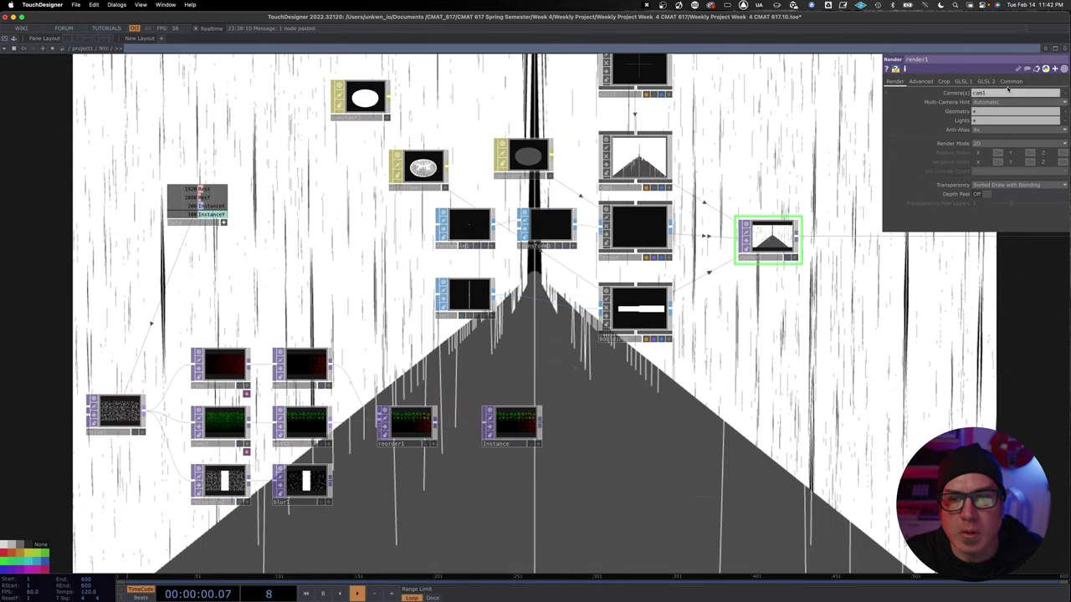
pyautogui.click(1011, 81)
pyautogui.moveTo(767, 126); pyautogui.dragTo(790, 222)
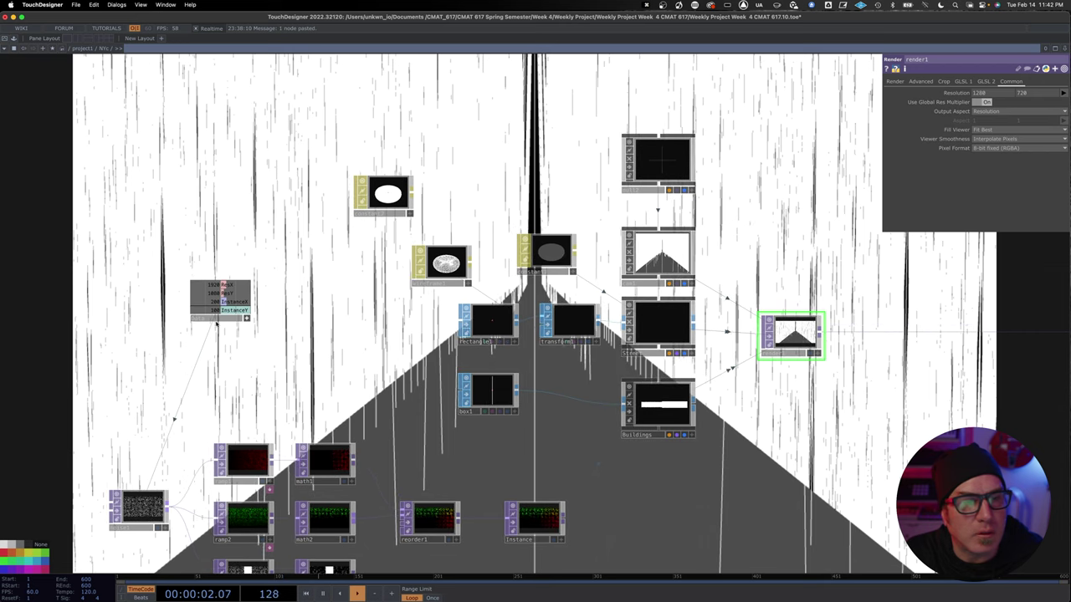
pyautogui.moveTo(219, 287); pyautogui.dragTo(981, 92)
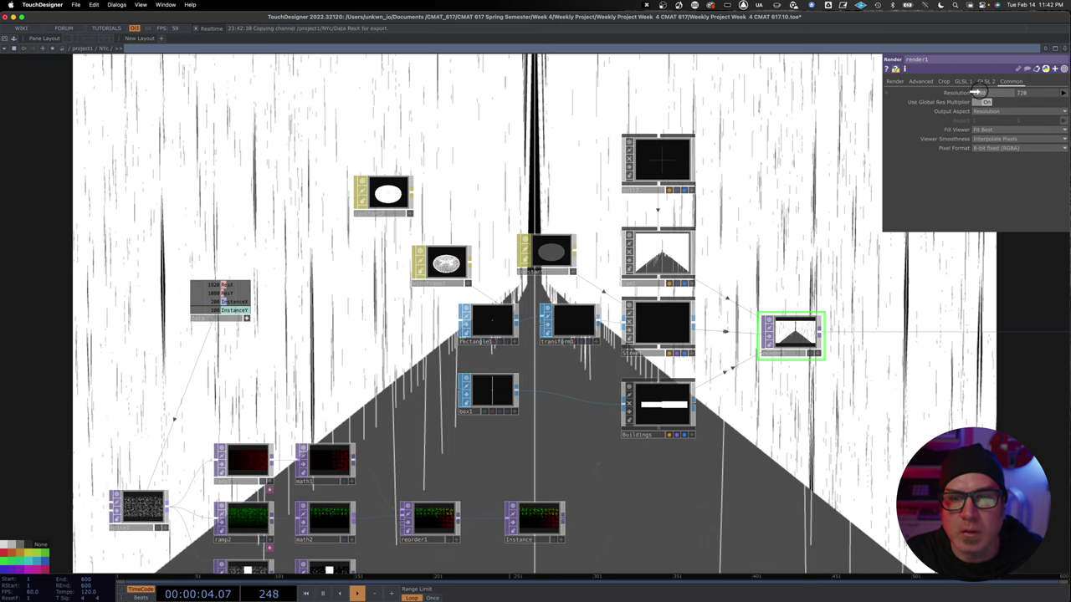
pyautogui.click(984, 89)
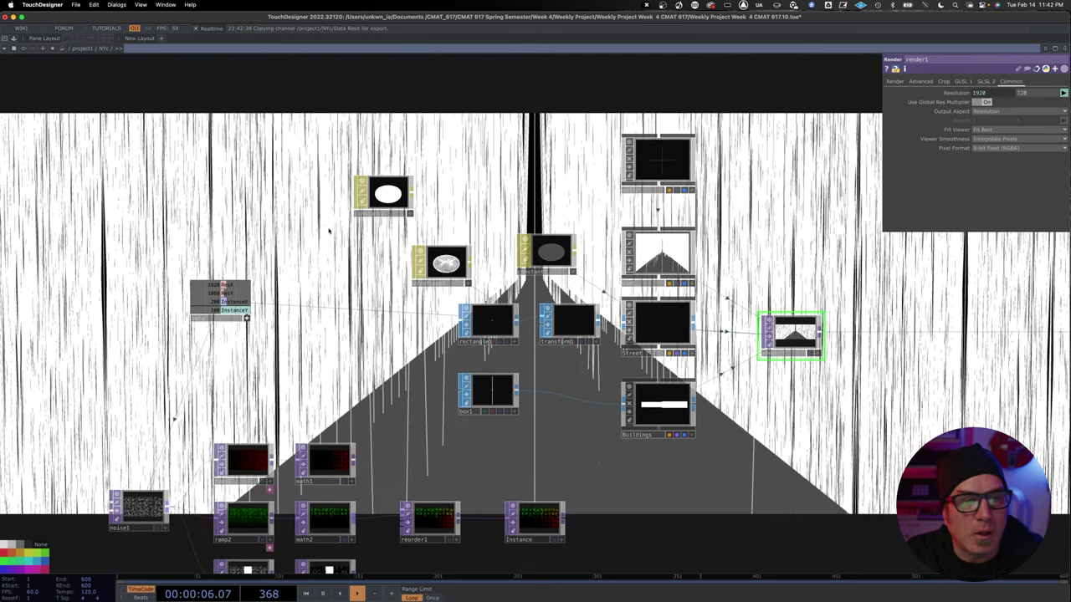
pyautogui.moveTo(223, 293); pyautogui.dragTo(1022, 93)
pyautogui.click(1031, 90)
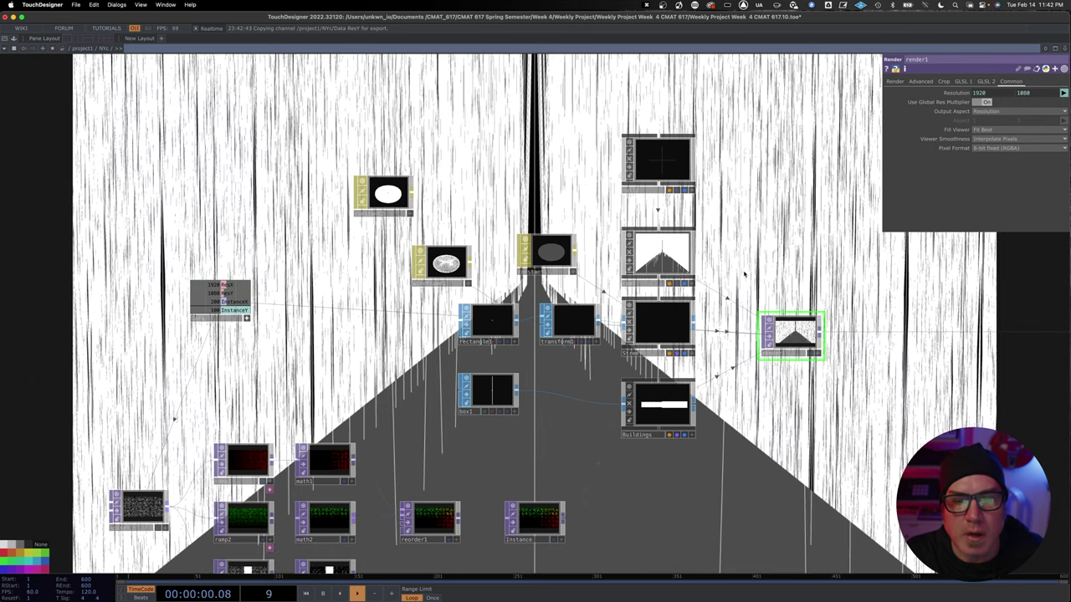
# Set the width of the rectangle2 TOP to 0.06.
pyautogui.moveTo(747, 269); pyautogui.dragTo(802, 246)
pyautogui.scroll(-3, 631, 358)
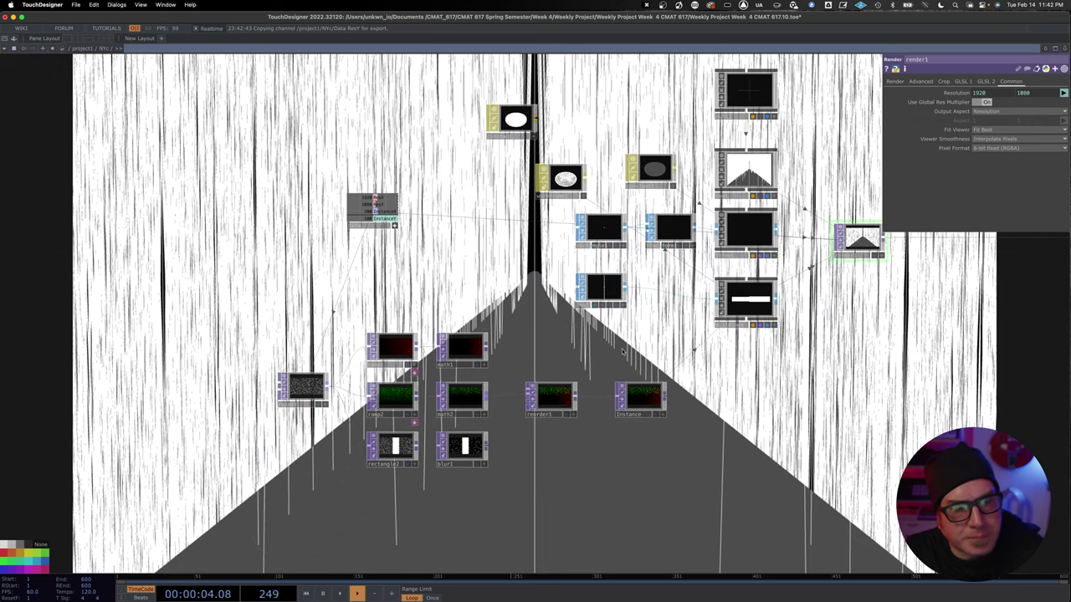
pyautogui.click(465, 448)
pyautogui.click(392, 448)
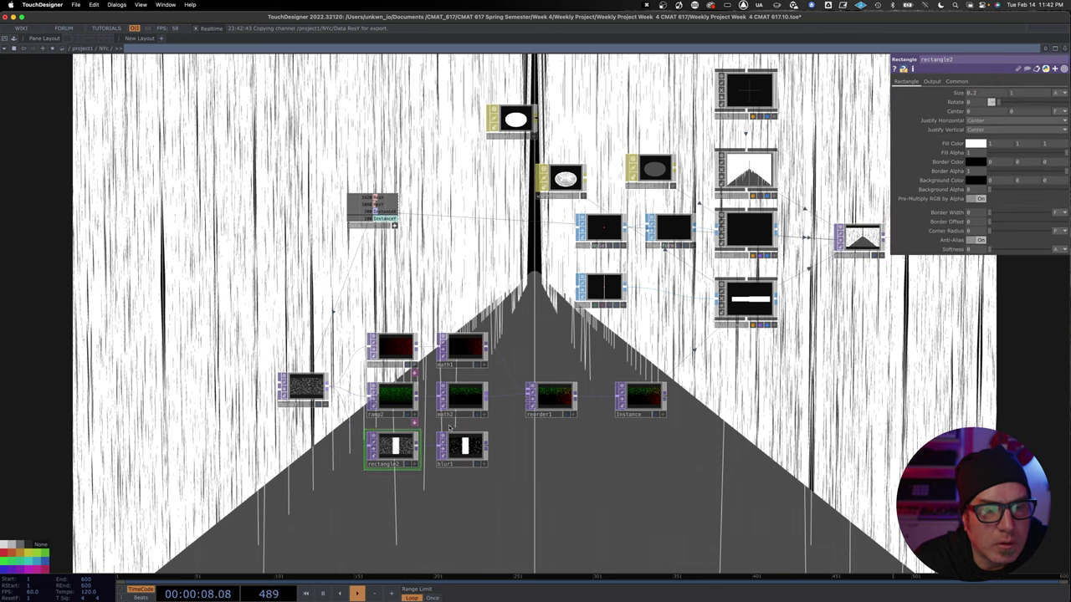
pyautogui.scroll(2, 449, 429)
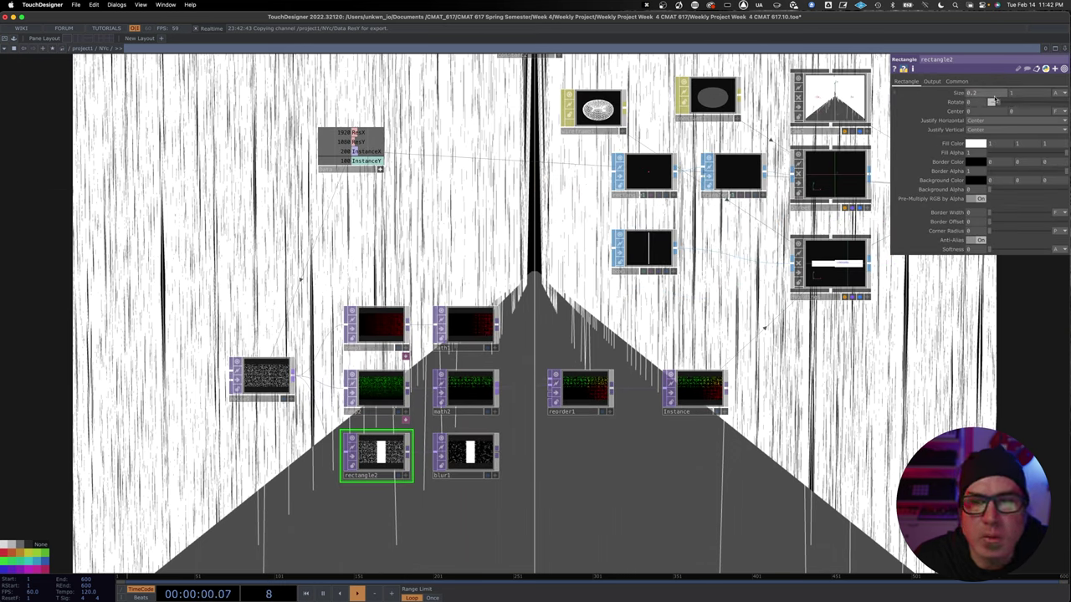
pyautogui.click(975, 96)
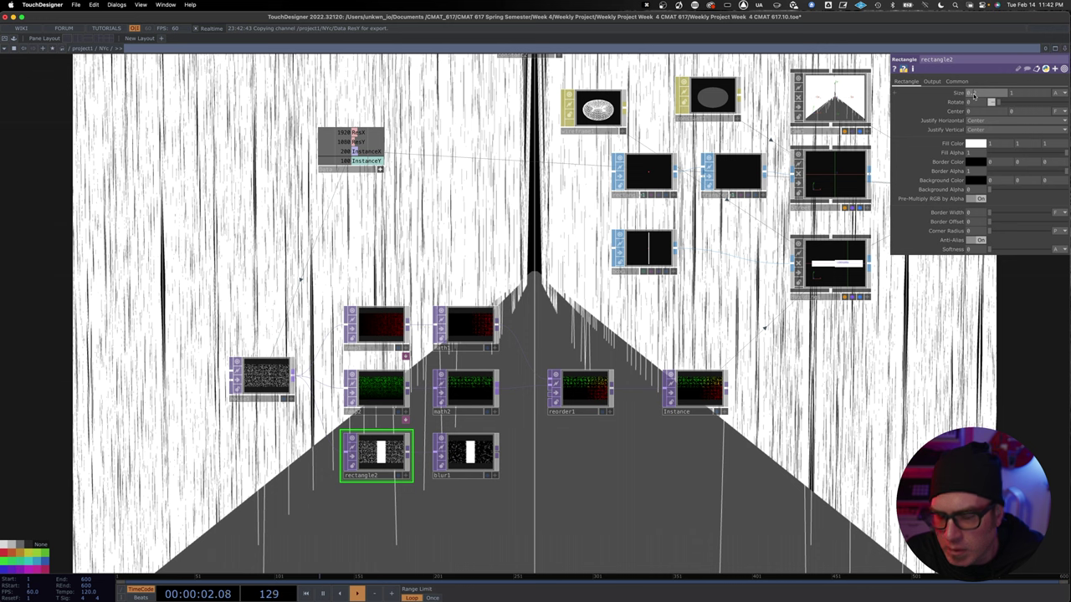
pyautogui.write('0')
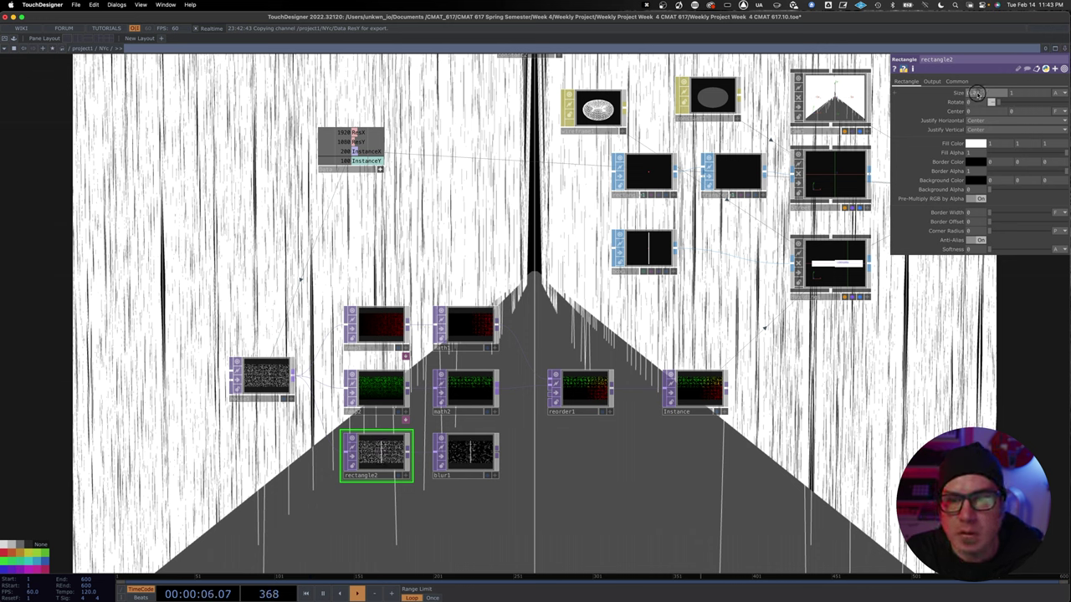
pyautogui.write('6')
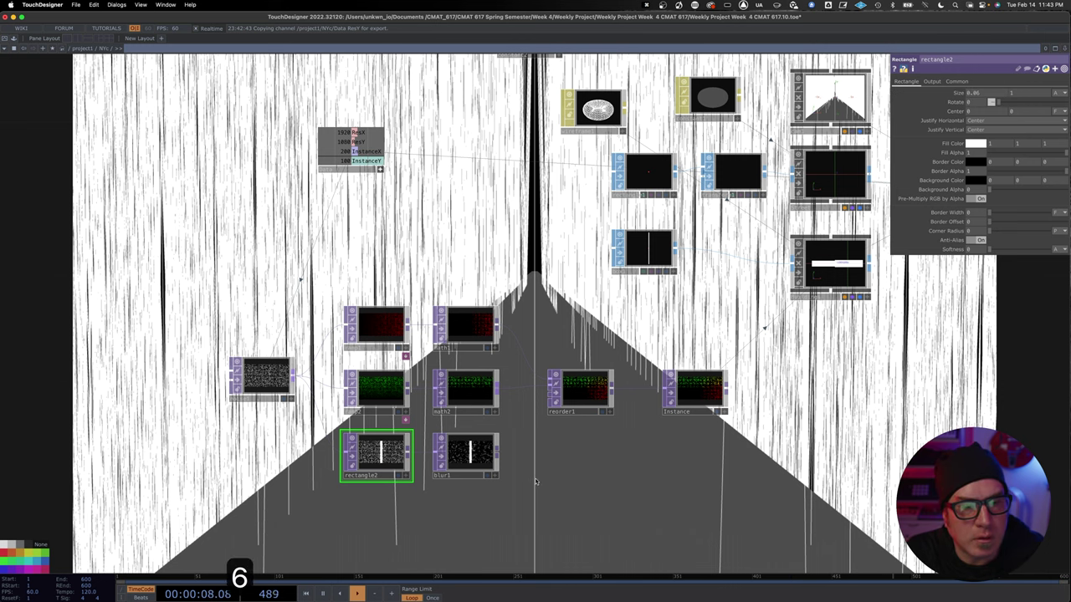
# Connect the output of blur1 into reorder1 as its third input.
pyautogui.scroll(1, 382, 452)
pyautogui.scroll(2, 376, 456)
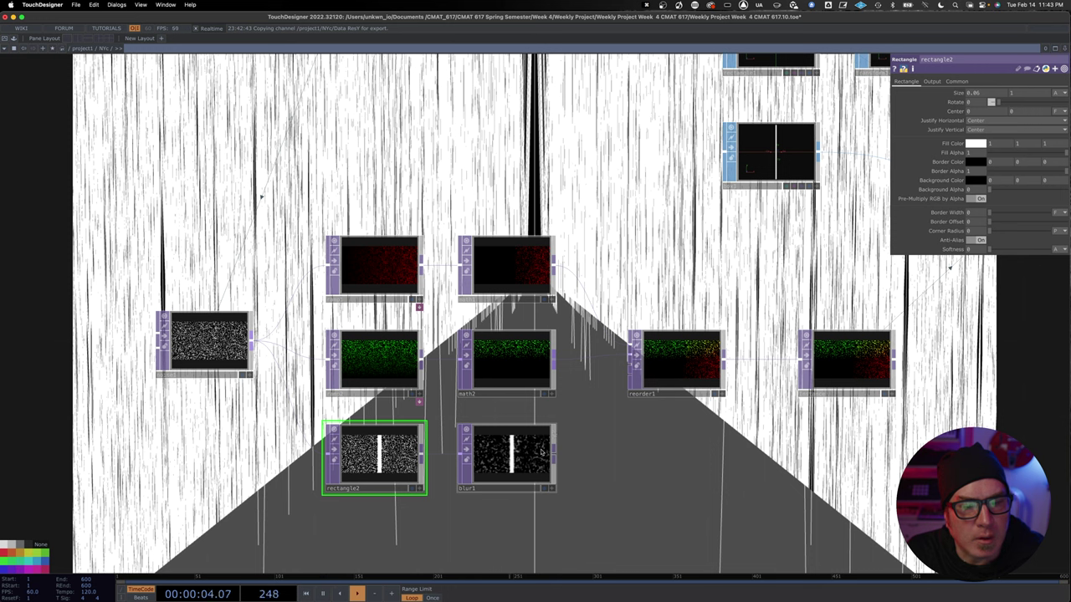
pyautogui.moveTo(554, 455); pyautogui.dragTo(632, 369)
pyautogui.click(633, 367)
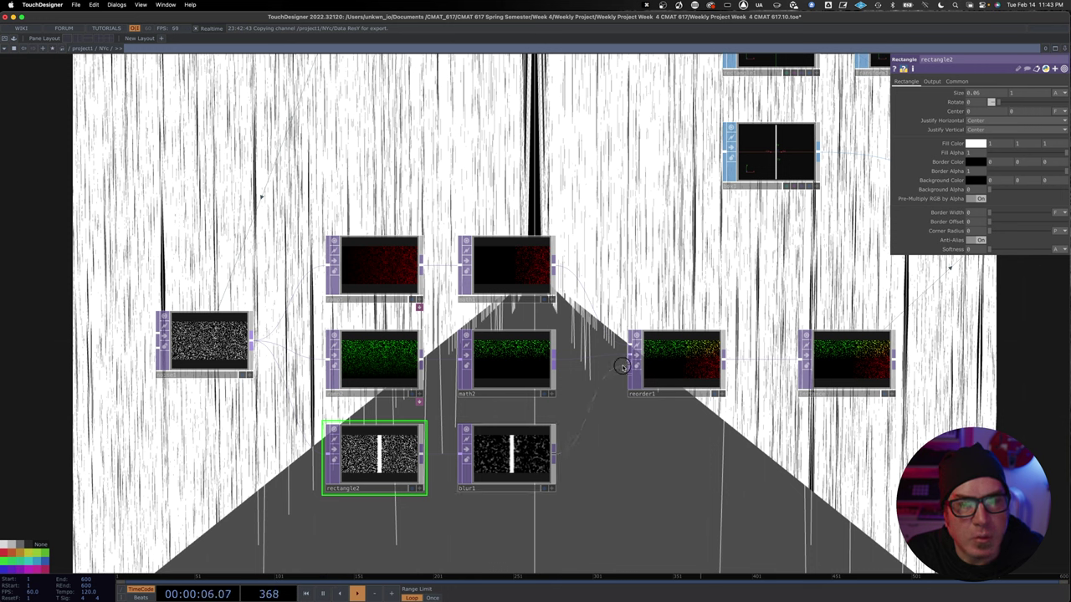
# Set reorder1's blue output to take the blue channel of the newly connected blur1 input.
pyautogui.scroll(-5, 535, 440)
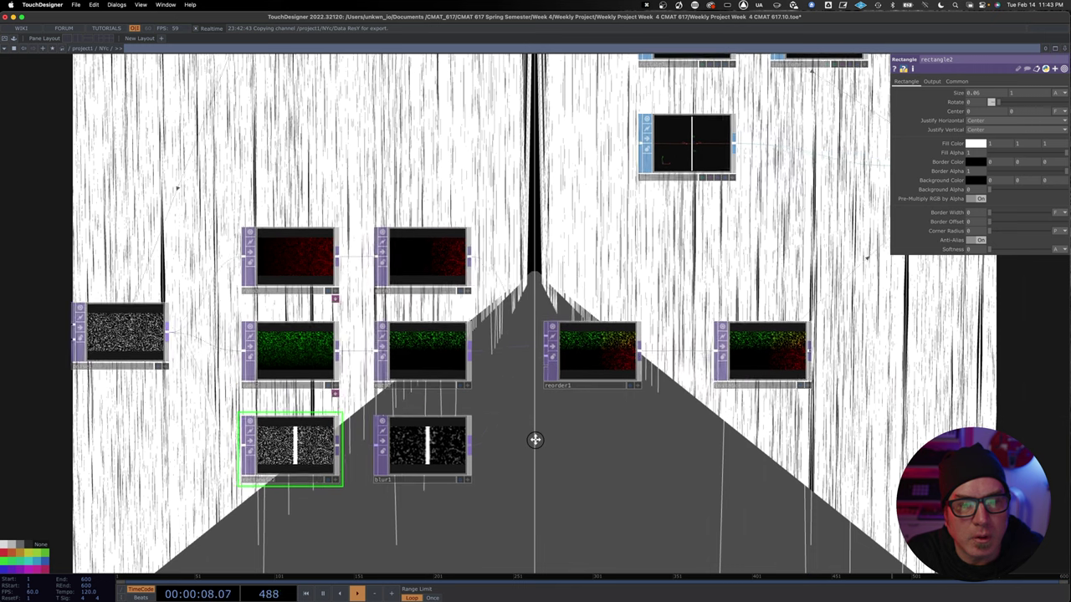
pyautogui.click(561, 378)
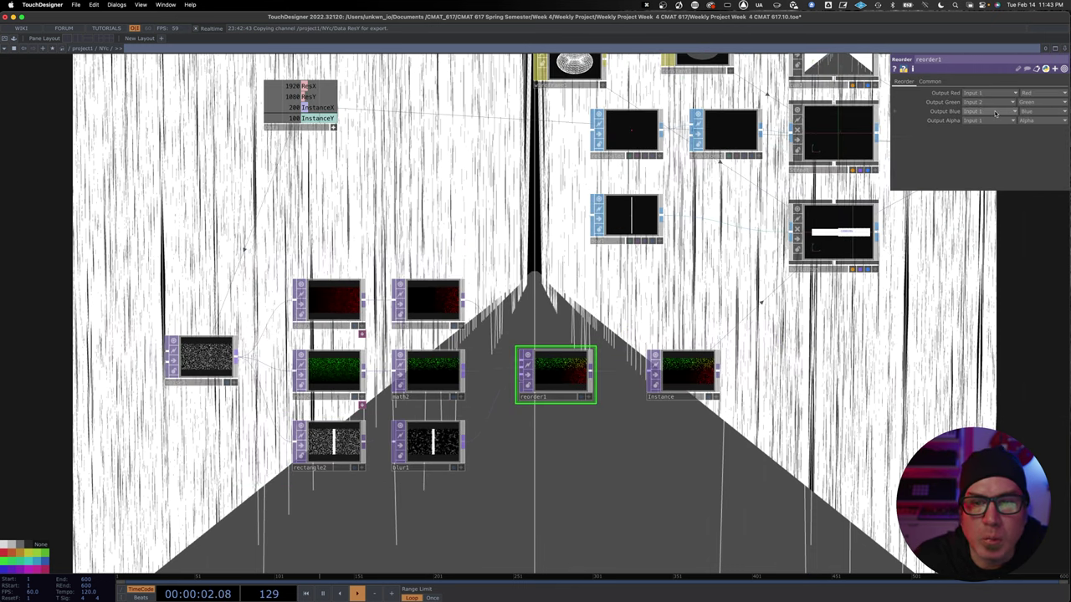
pyautogui.click(973, 120)
pyautogui.click(974, 136)
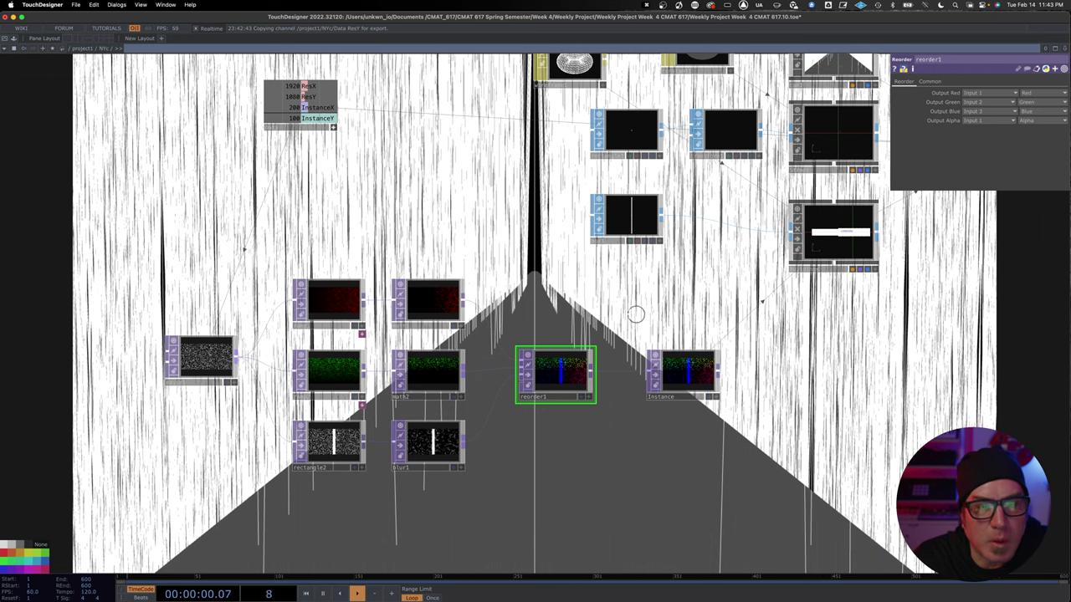
# Change rectangle2's fill color to black and raise its background alpha to about 0.7.
pyautogui.hscroll(3, 564, 444)
pyautogui.moveTo(532, 328); pyautogui.dragTo(469, 307)
pyautogui.click(223, 448)
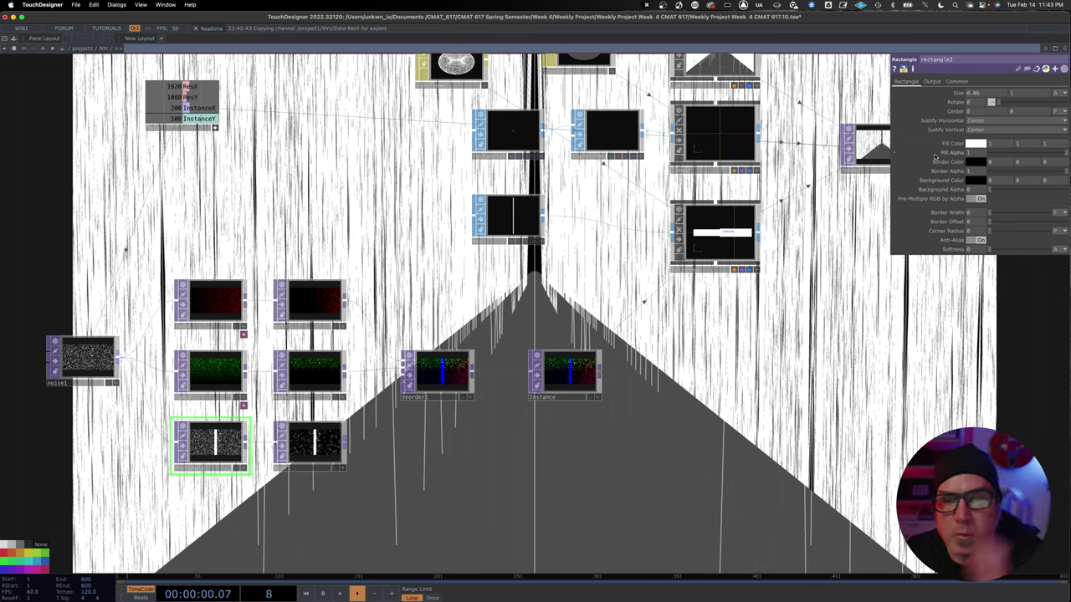
pyautogui.click(974, 144)
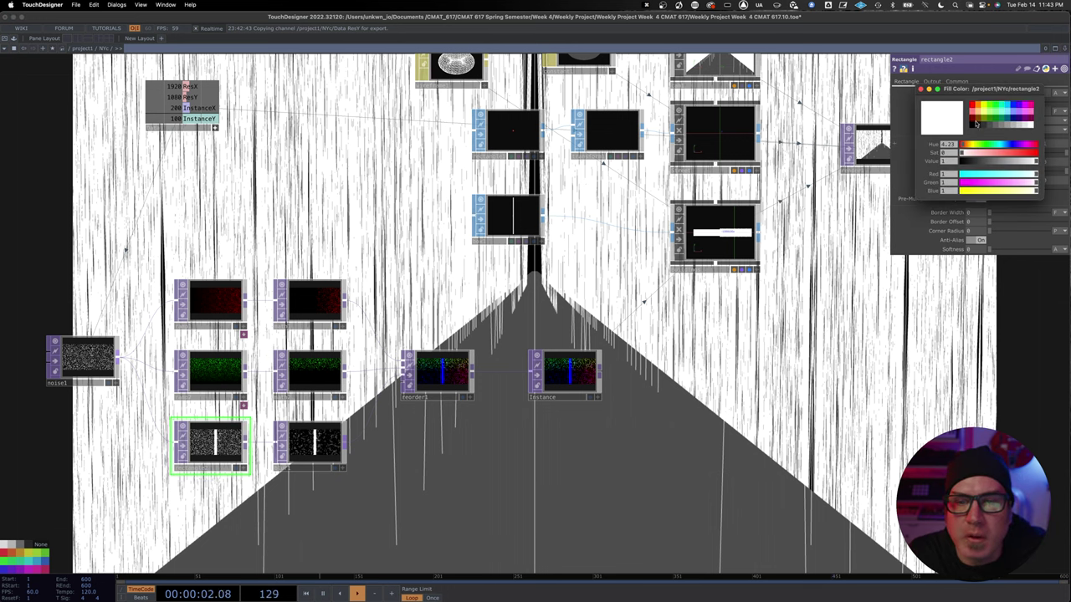
pyautogui.click(972, 125)
pyautogui.click(919, 89)
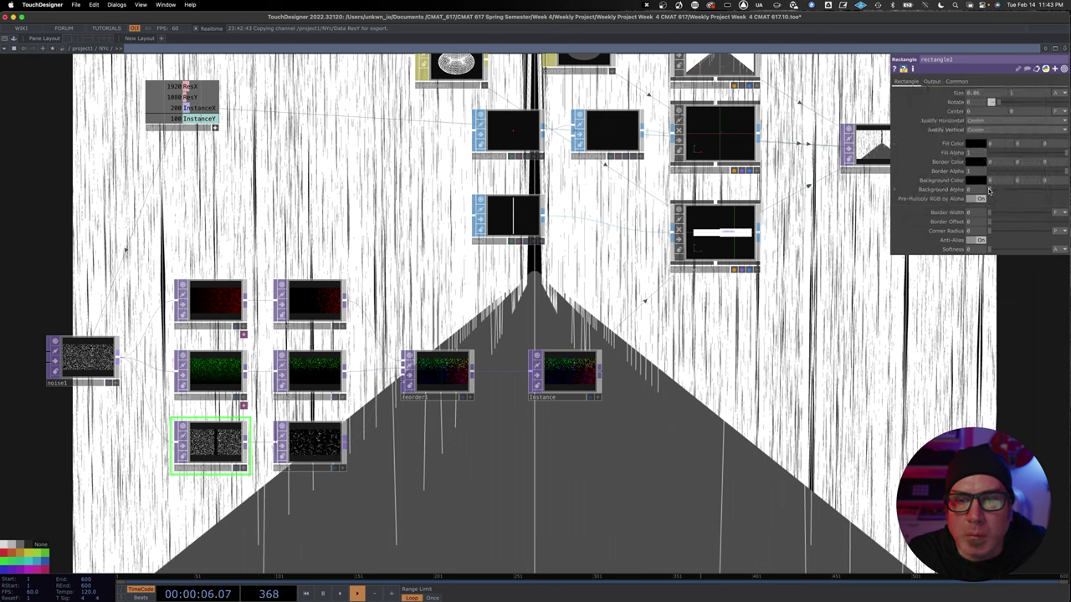
pyautogui.moveTo(989, 191); pyautogui.dragTo(1043, 191)
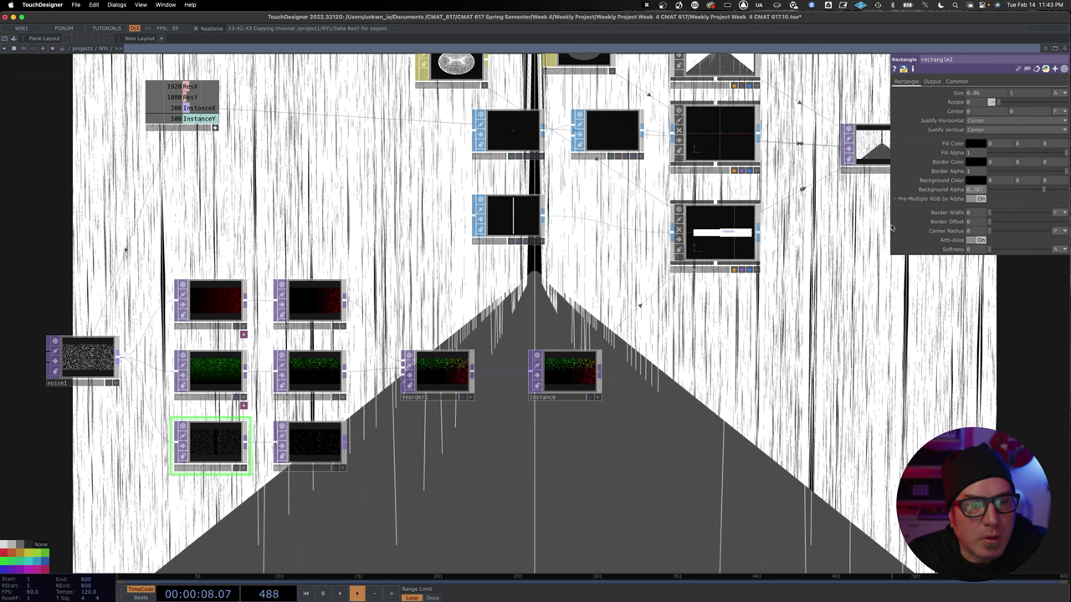
# Review the ramp settings of ramp2 and ramp1, and the common resolution settings of noise1.
pyautogui.moveTo(438, 299); pyautogui.dragTo(499, 291)
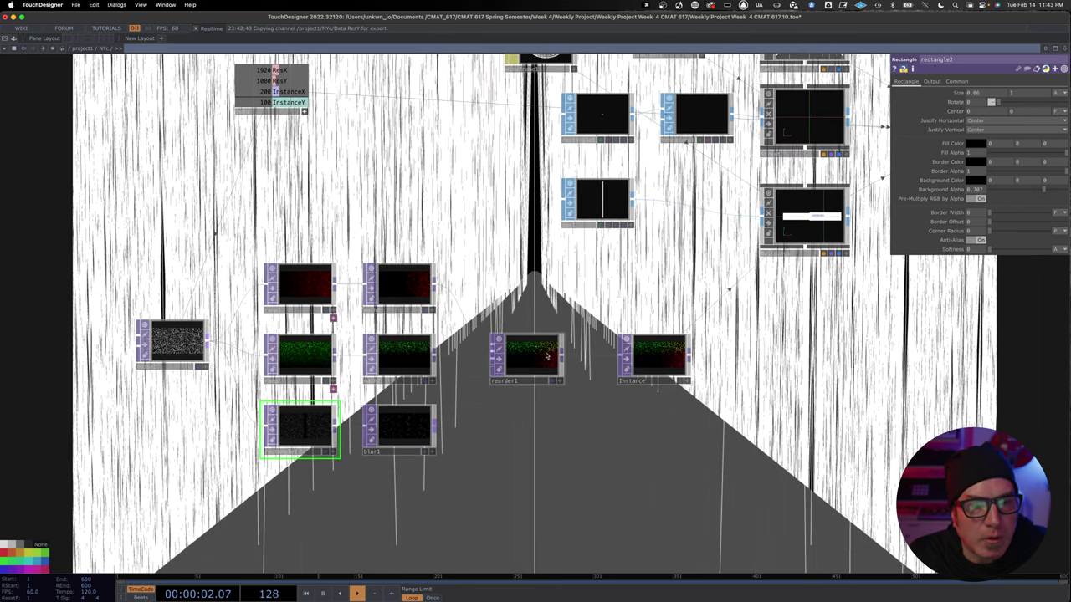
pyautogui.click(302, 360)
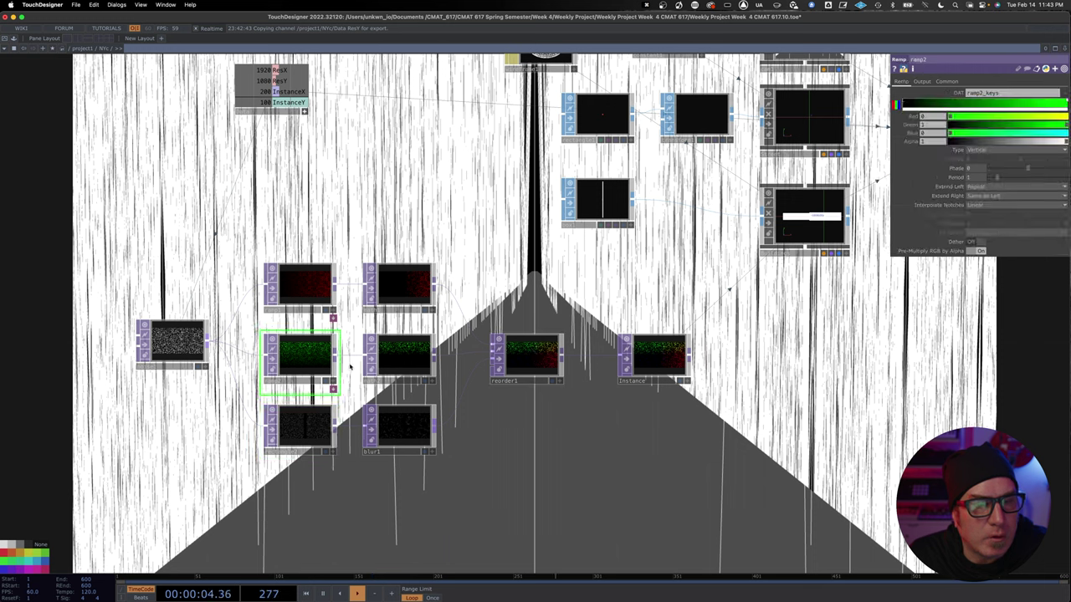
pyautogui.click(310, 285)
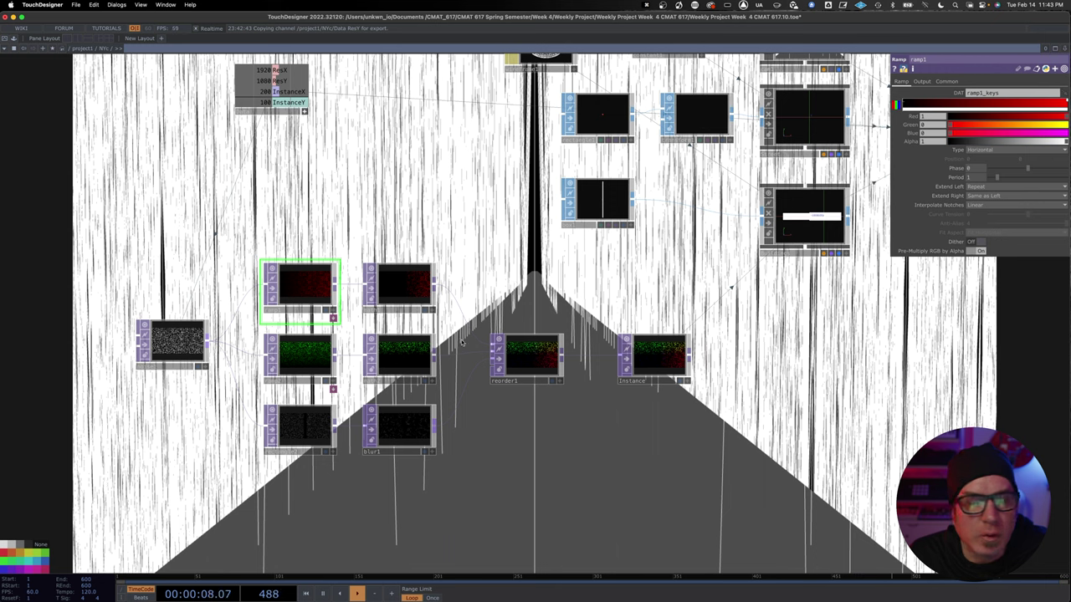
pyautogui.click(185, 344)
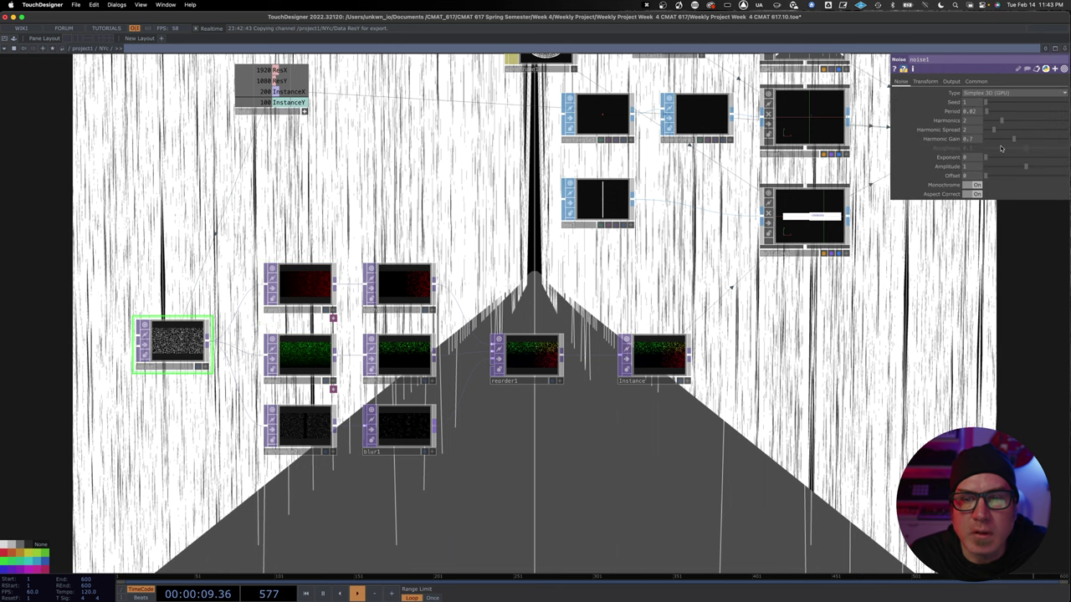
pyautogui.click(977, 81)
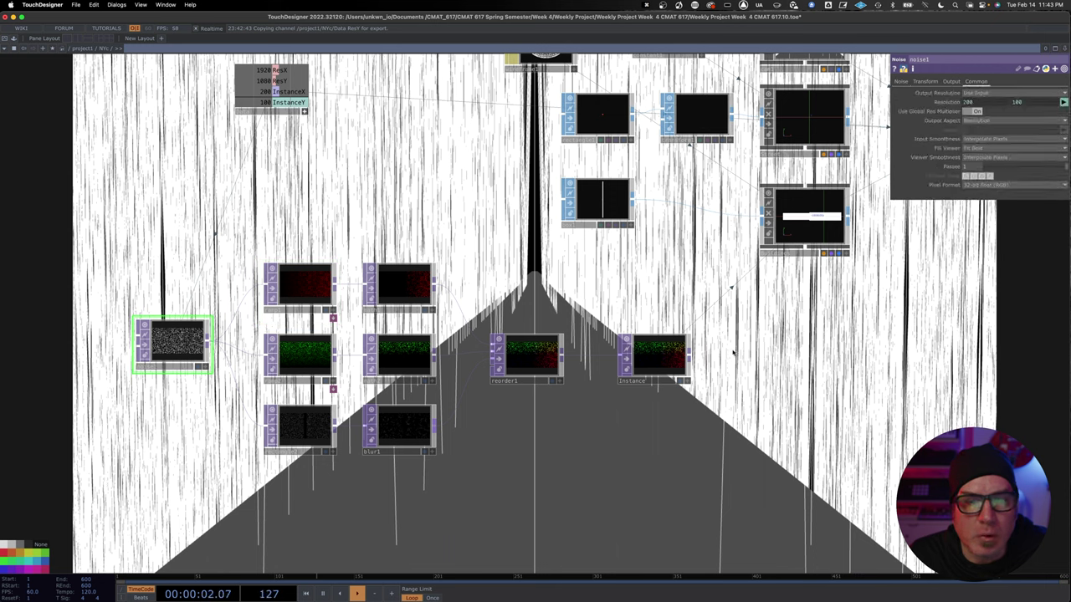
pyautogui.moveTo(733, 353); pyautogui.dragTo(652, 364)
pyautogui.scroll(3, 652, 364)
pyautogui.scroll(-2, 652, 365)
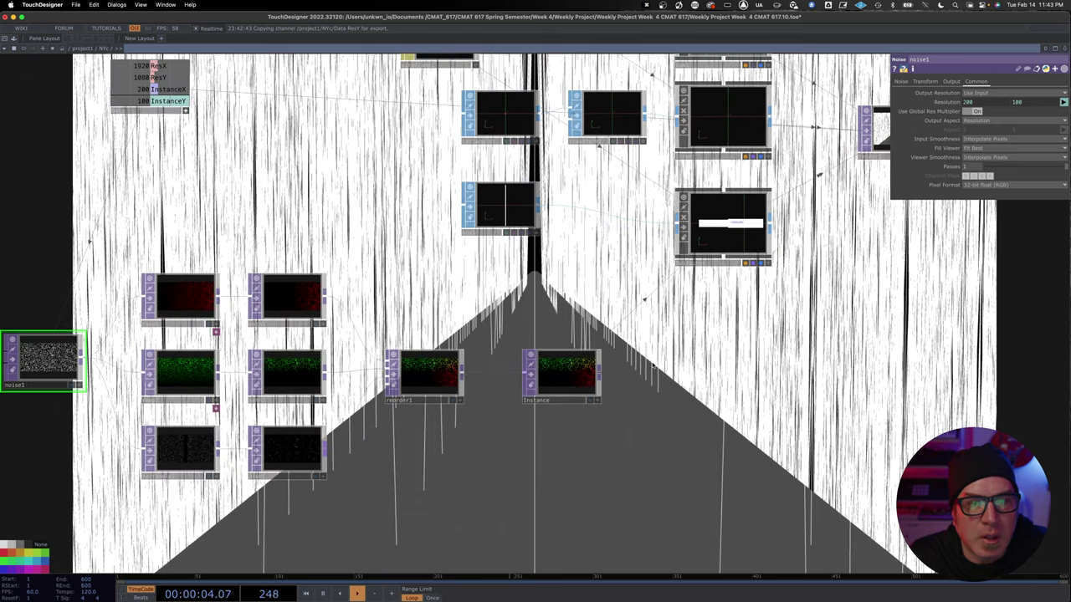
pyautogui.scroll(-5, 652, 366)
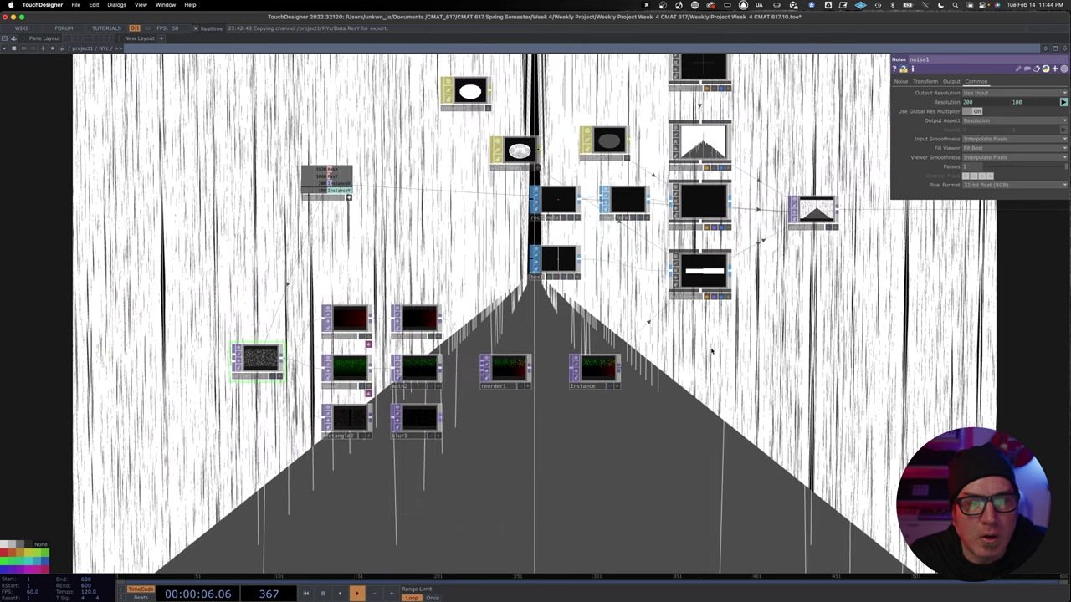
# Add a Camera COMP below render1 and enlarge its node for a bigger preview.
pyautogui.hscroll(5, 711, 351)
pyautogui.press('Tab')
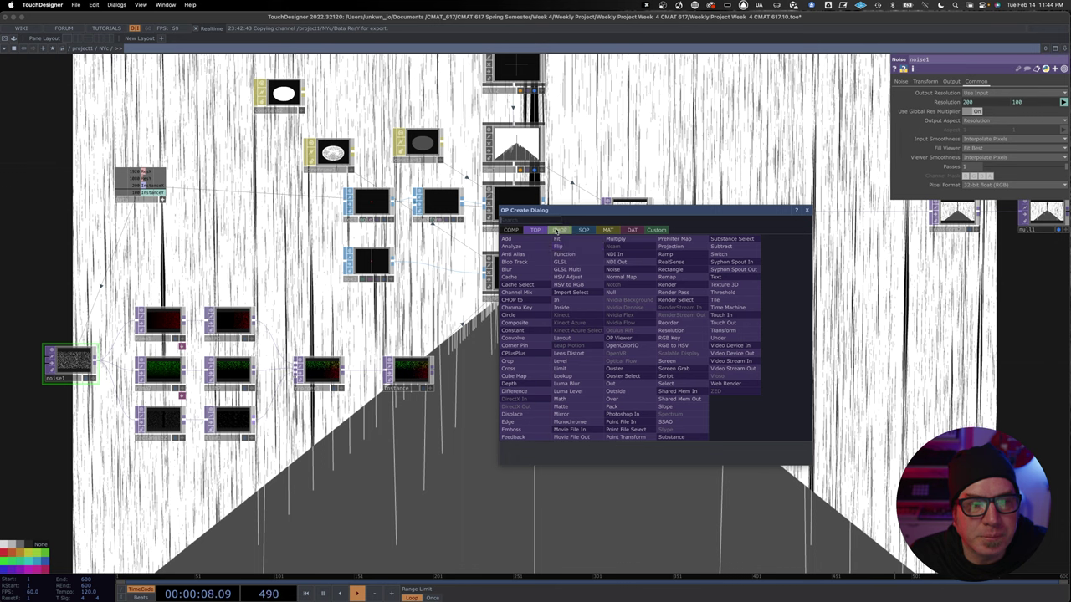
pyautogui.click(511, 230)
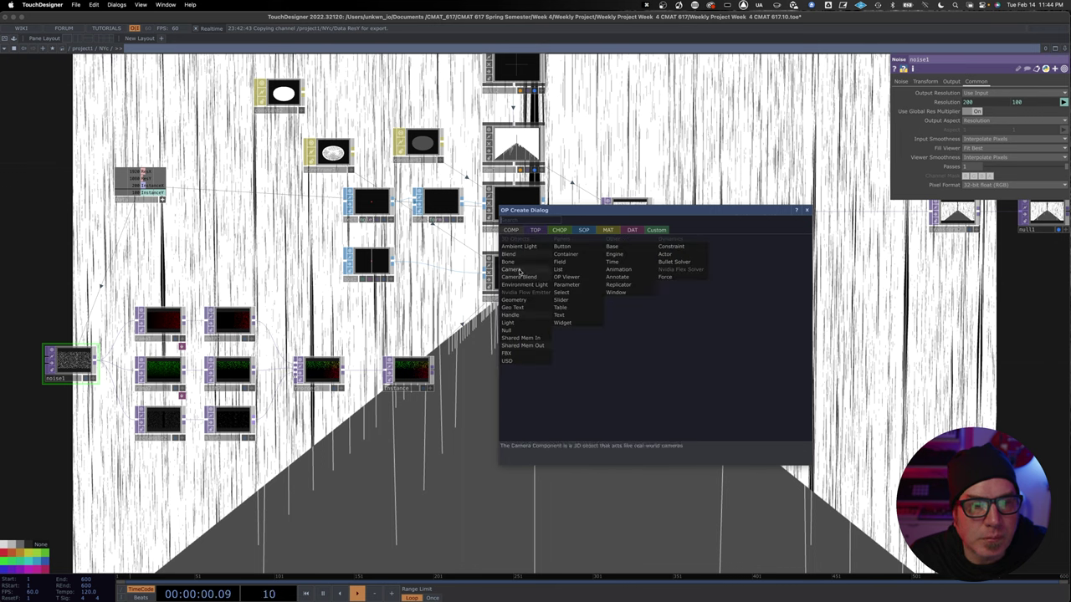
pyautogui.click(518, 270)
pyautogui.click(675, 347)
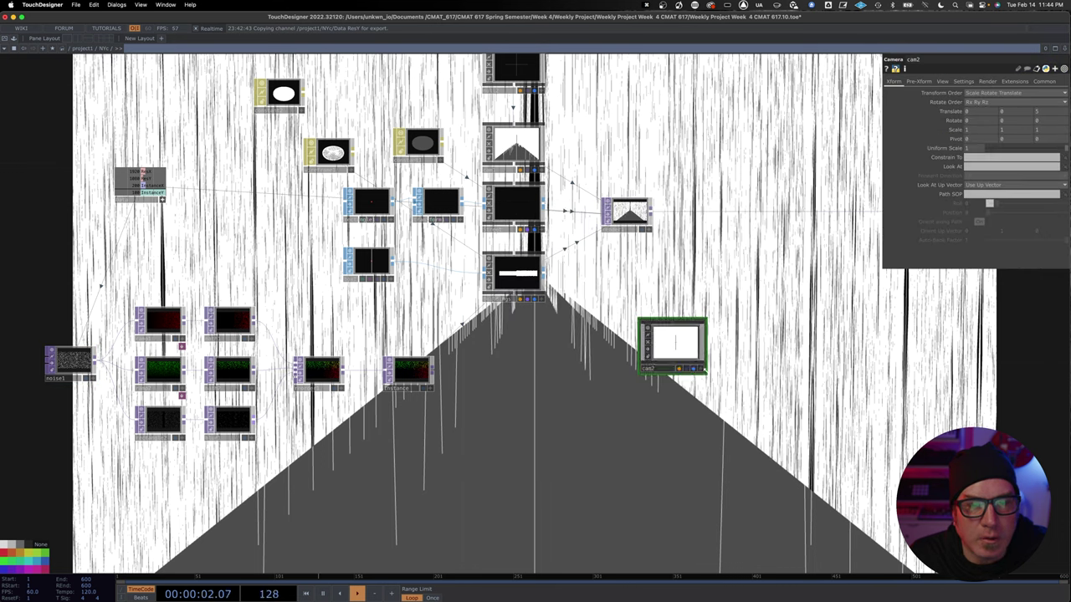
pyautogui.moveTo(704, 369); pyautogui.dragTo(829, 456)
# Activate the viewer of the new camera and orbit and zoom out to examine the scene from another angle.
pyautogui.hscroll(5, 765, 411)
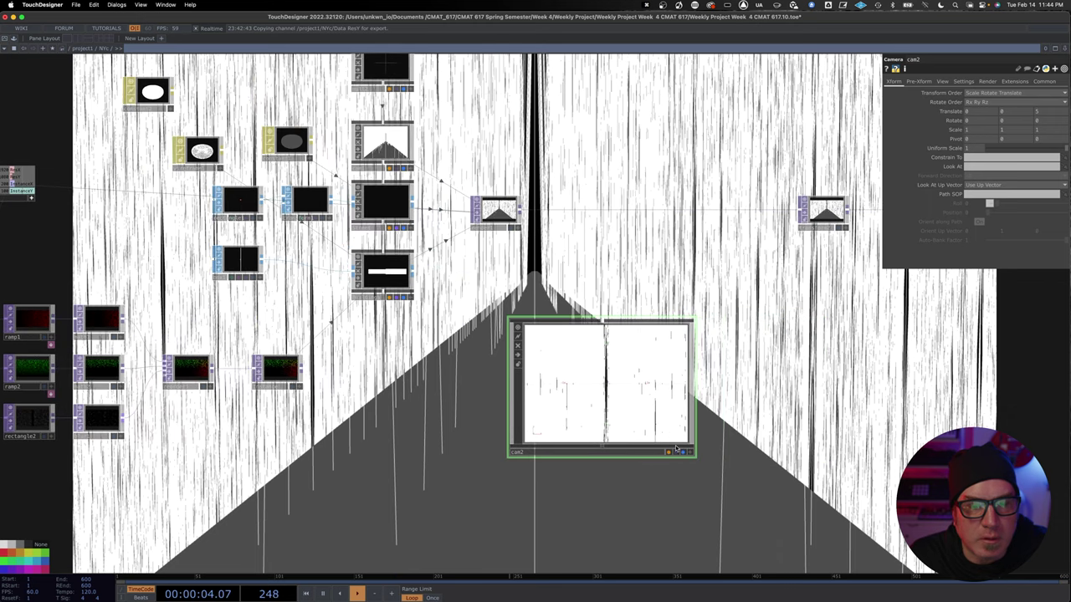
pyautogui.click(690, 453)
pyautogui.moveTo(640, 386); pyautogui.dragTo(609, 408)
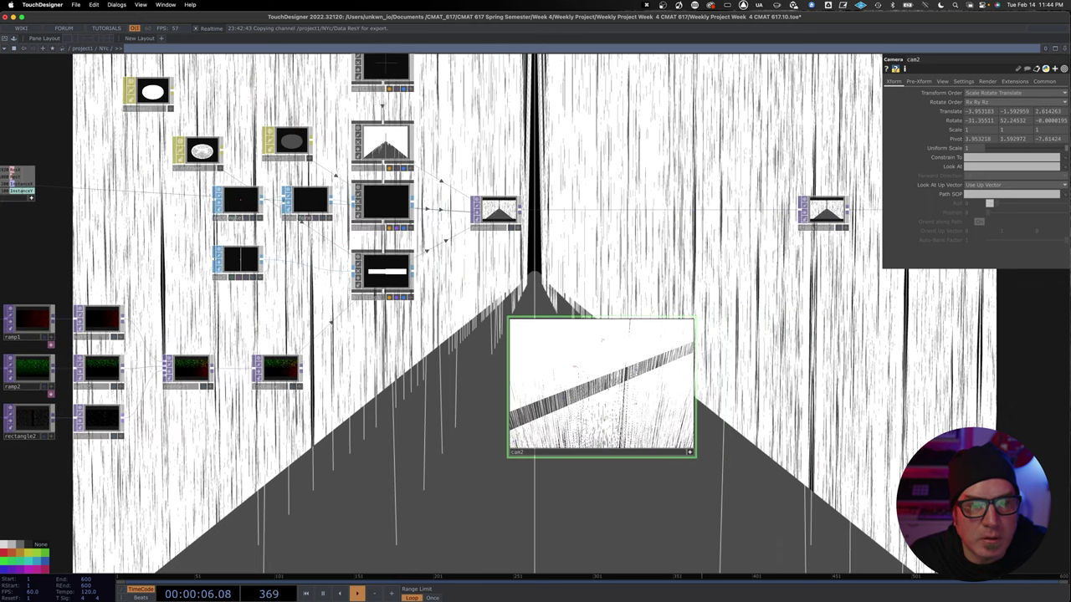
pyautogui.scroll(-3, 611, 409)
pyautogui.scroll(-5, 625, 413)
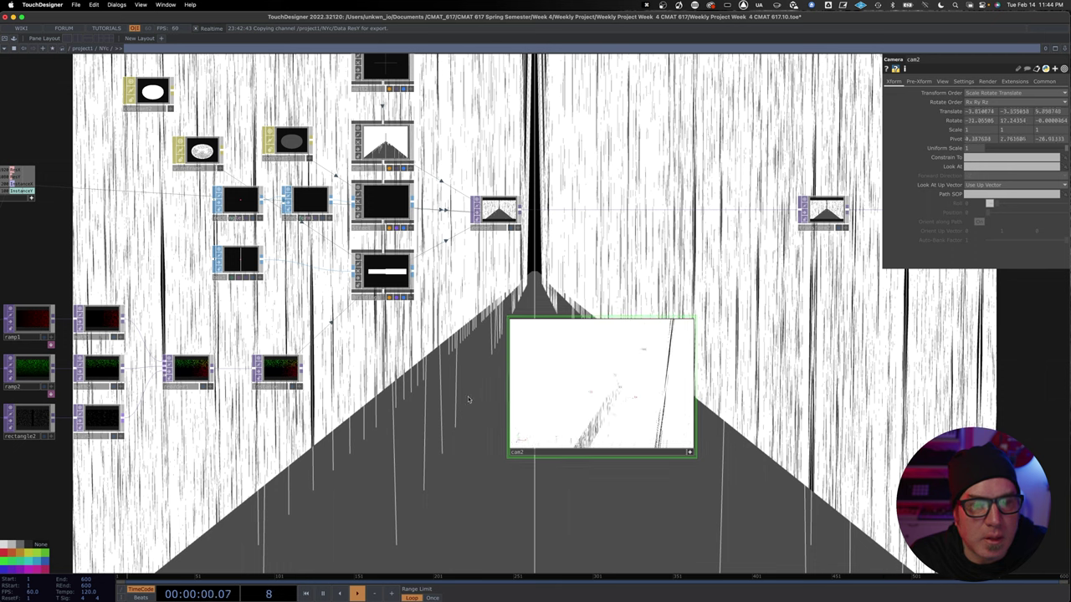
pyautogui.scroll(-3, 472, 400)
# Assign channel b to the instance Scale Y of the Buildings geometry.
pyautogui.moveTo(480, 371); pyautogui.dragTo(707, 374)
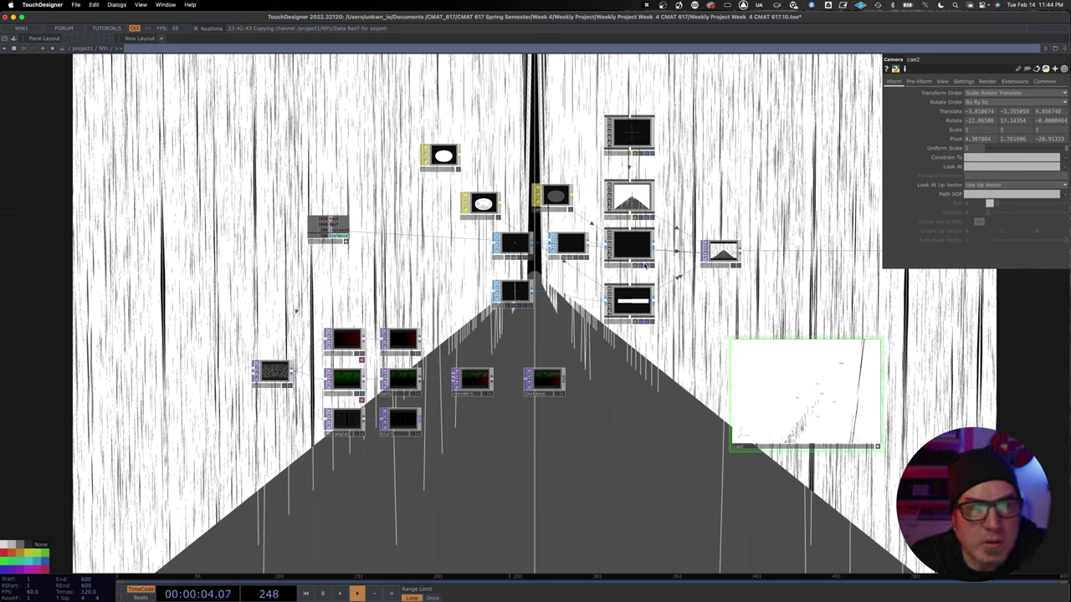
pyautogui.click(643, 306)
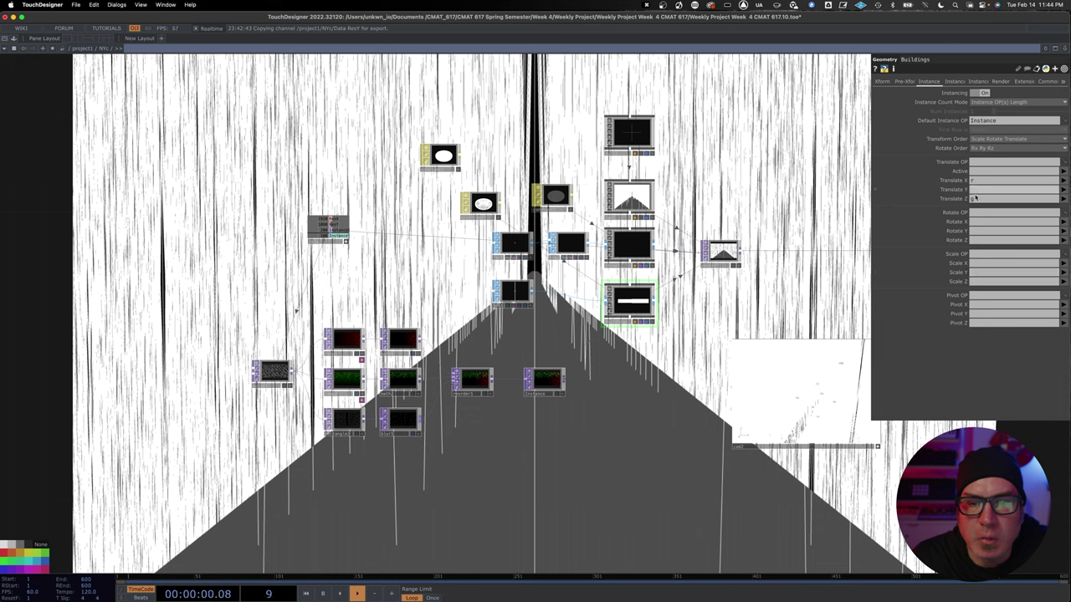
pyautogui.click(1063, 273)
pyautogui.click(1063, 300)
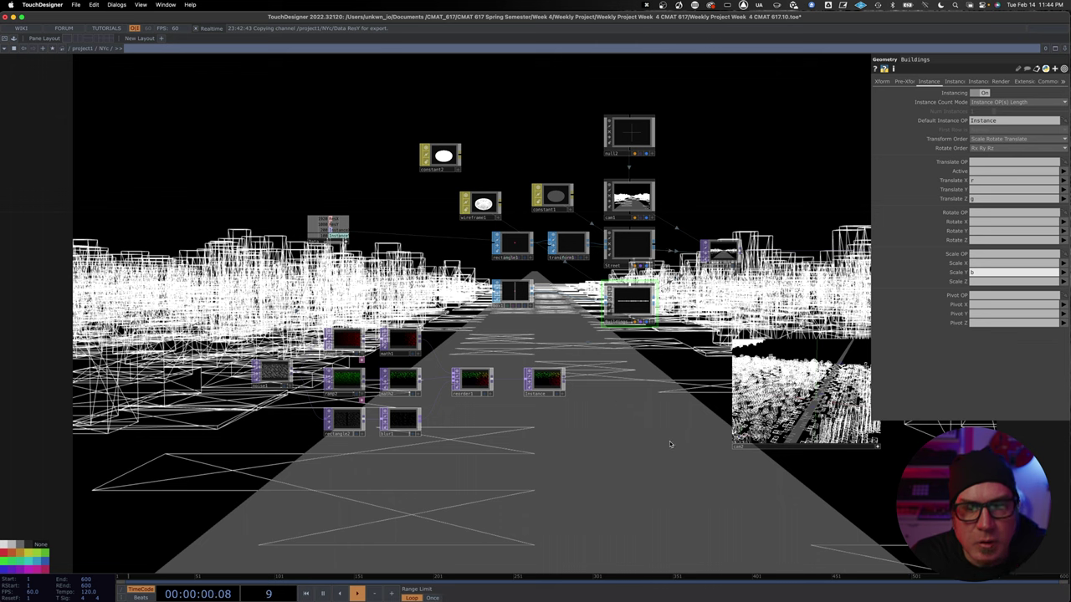
# Enlarge the cam2 node to get a bigger preview of the street scene.
pyautogui.moveTo(602, 432); pyautogui.dragTo(504, 427)
pyautogui.scroll(4, 706, 410)
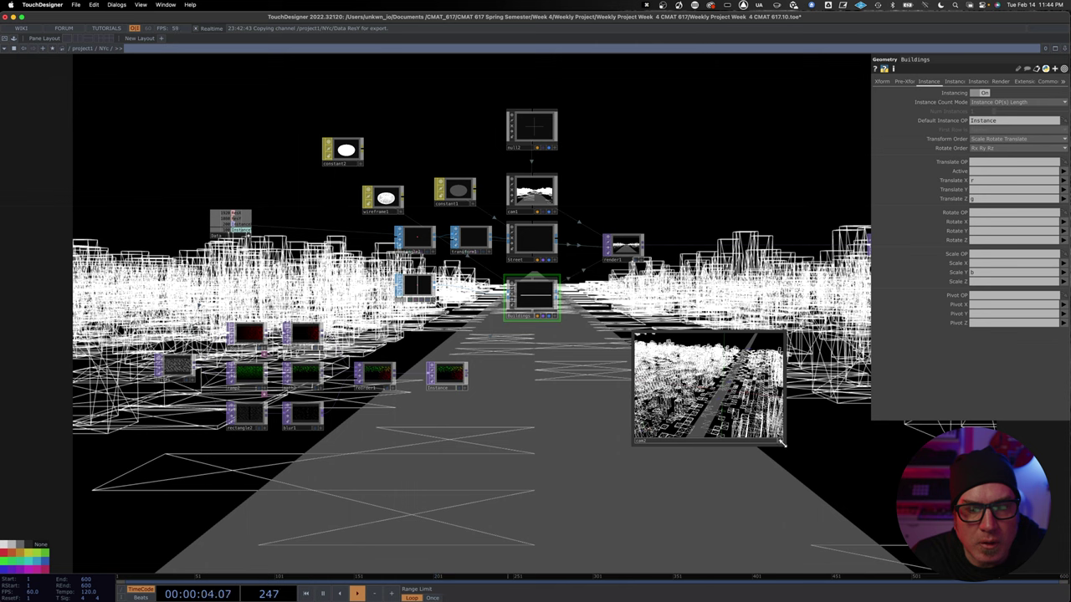
pyautogui.moveTo(782, 443); pyautogui.dragTo(834, 493)
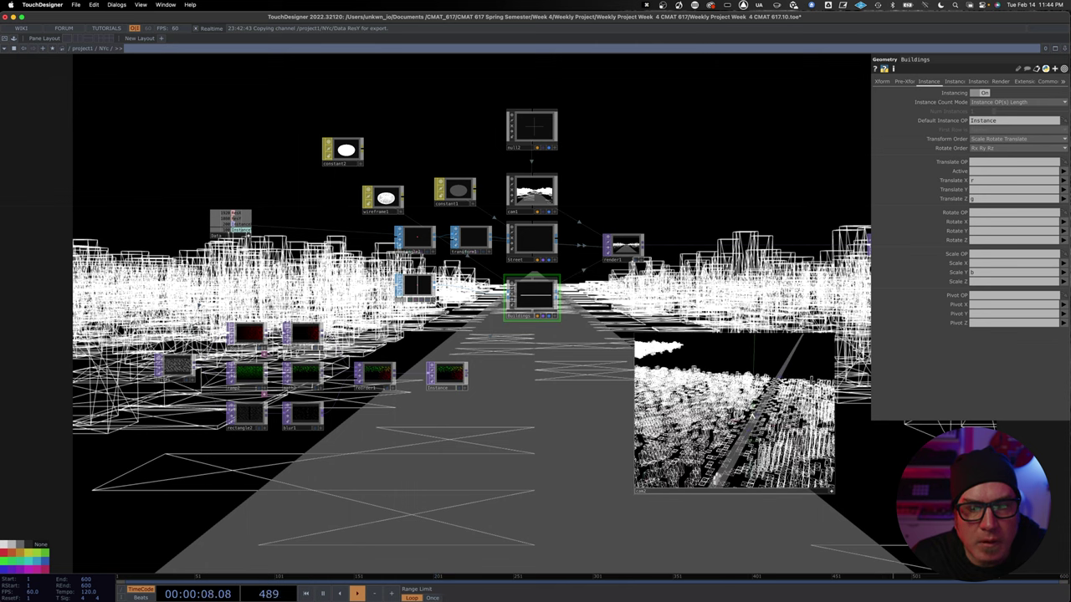
pyautogui.moveTo(553, 415); pyautogui.dragTo(637, 426)
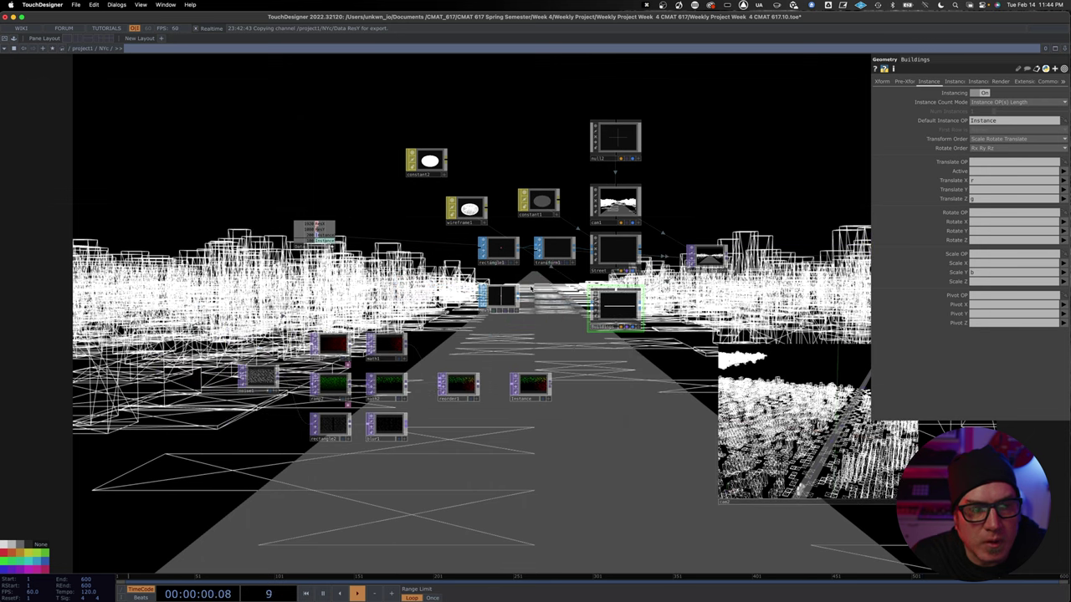
pyautogui.moveTo(534, 346); pyautogui.dragTo(554, 360)
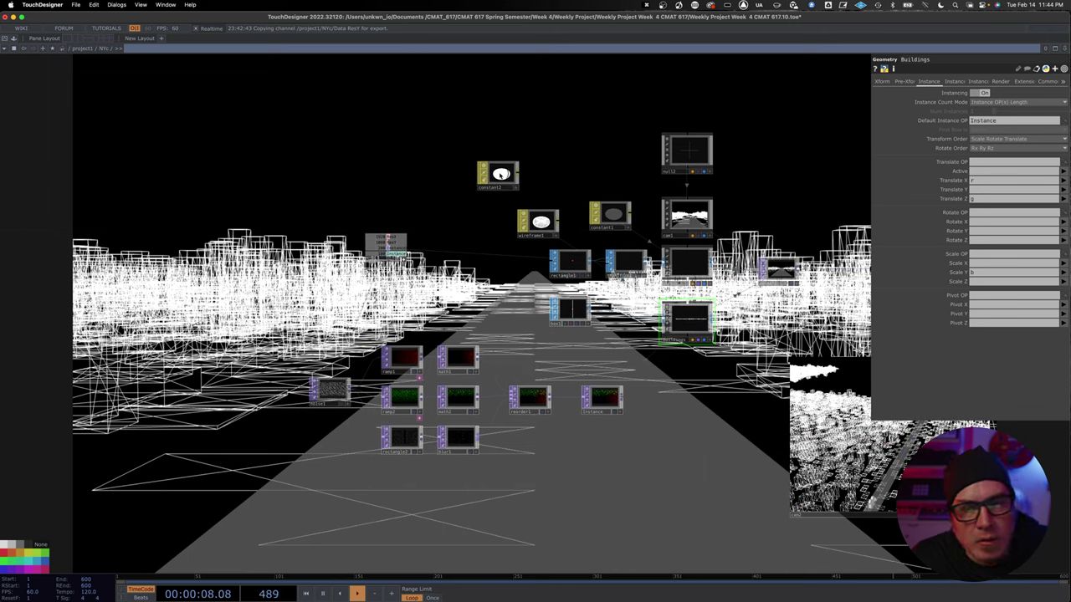
# Apply the constant2 material to the Buildings geometry in place of the wireframe material.
pyautogui.moveTo(500, 176); pyautogui.dragTo(692, 318)
pyautogui.click(695, 311)
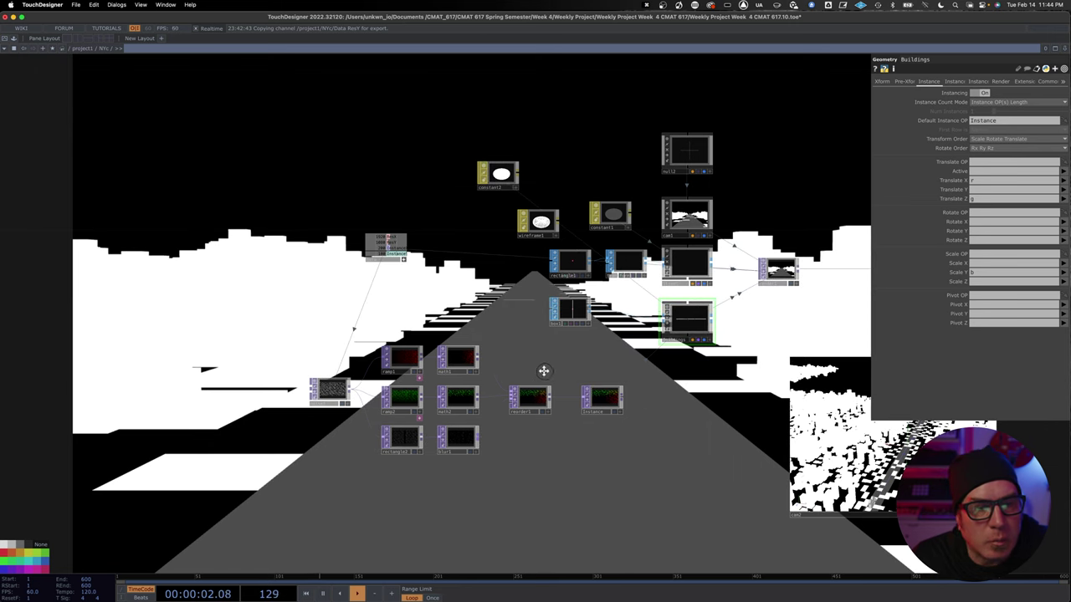
pyautogui.scroll(-4, 542, 371)
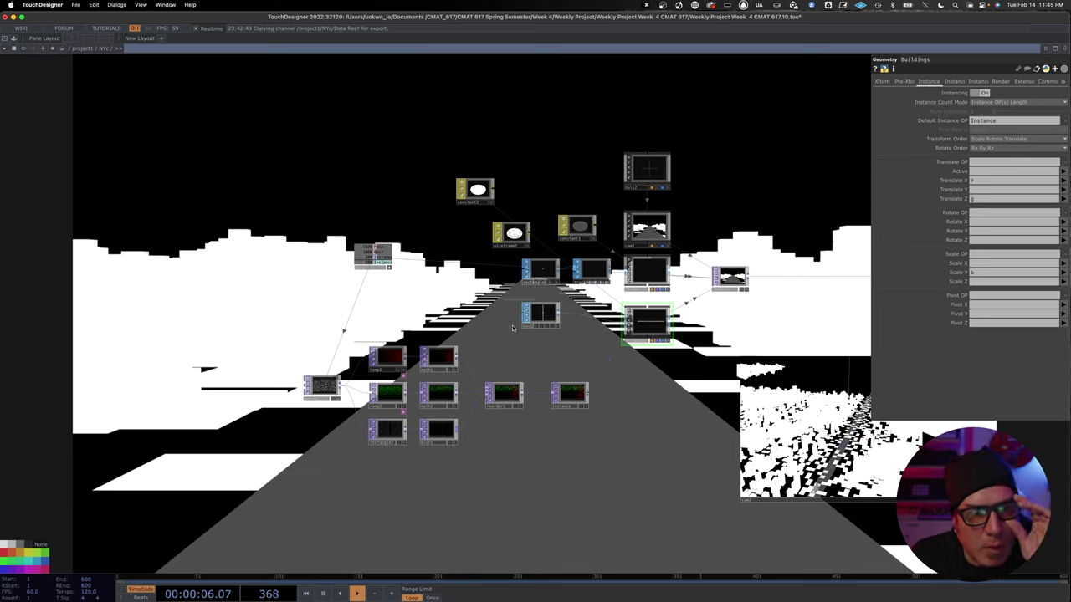
pyautogui.moveTo(509, 351)
pyautogui.mouseDown()
pyautogui.moveTo(553, 358)
pyautogui.moveTo(497, 341)
pyautogui.mouseUp()
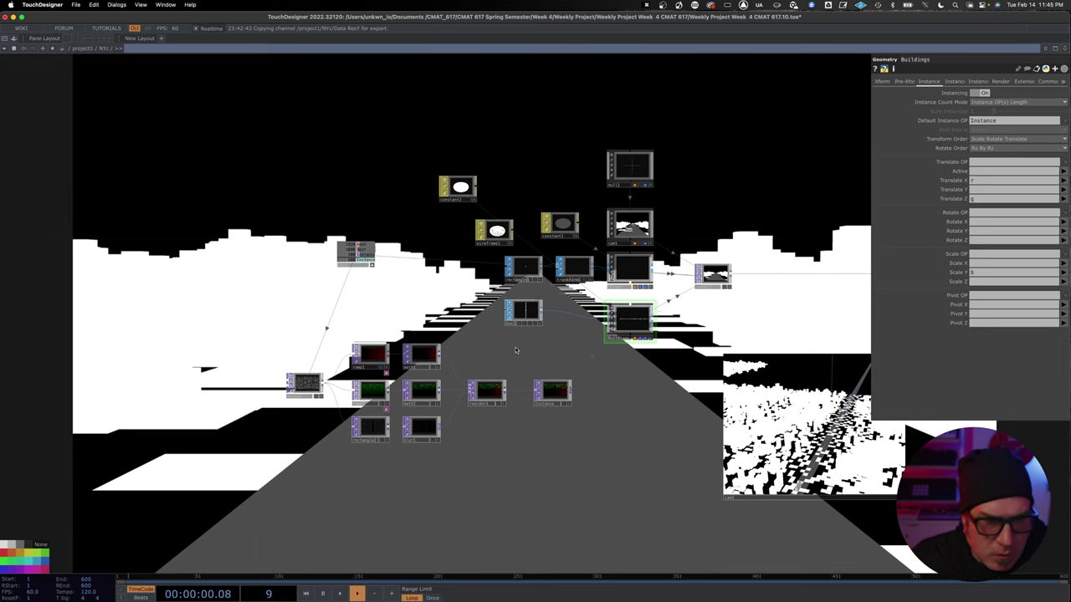
pyautogui.moveTo(529, 343); pyautogui.dragTo(516, 341)
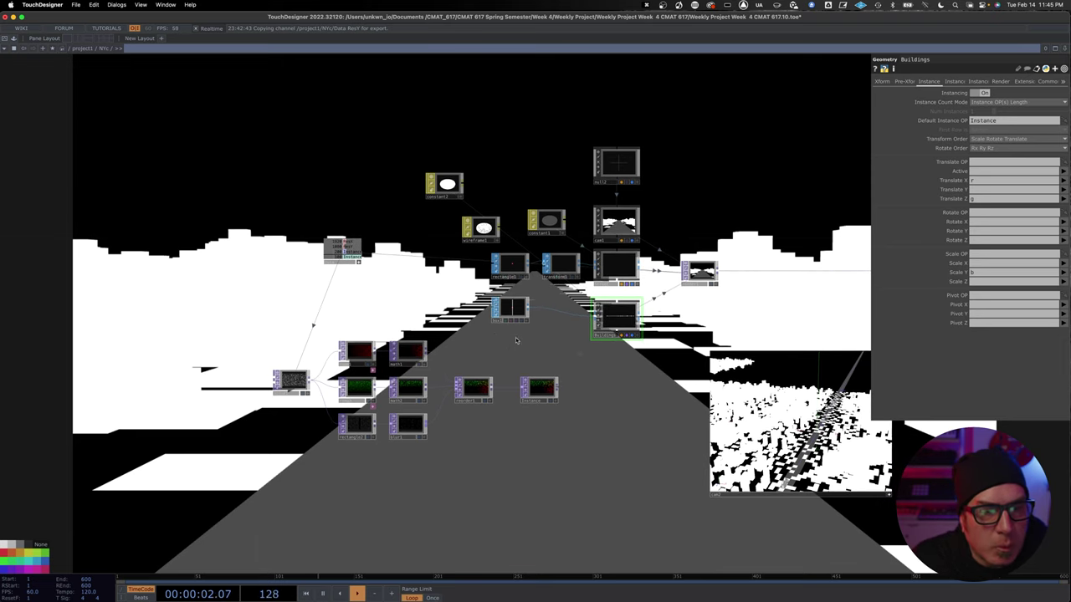
# Add a Noise TOP below the rectangle2 node.
pyautogui.scroll(-3, 457, 464)
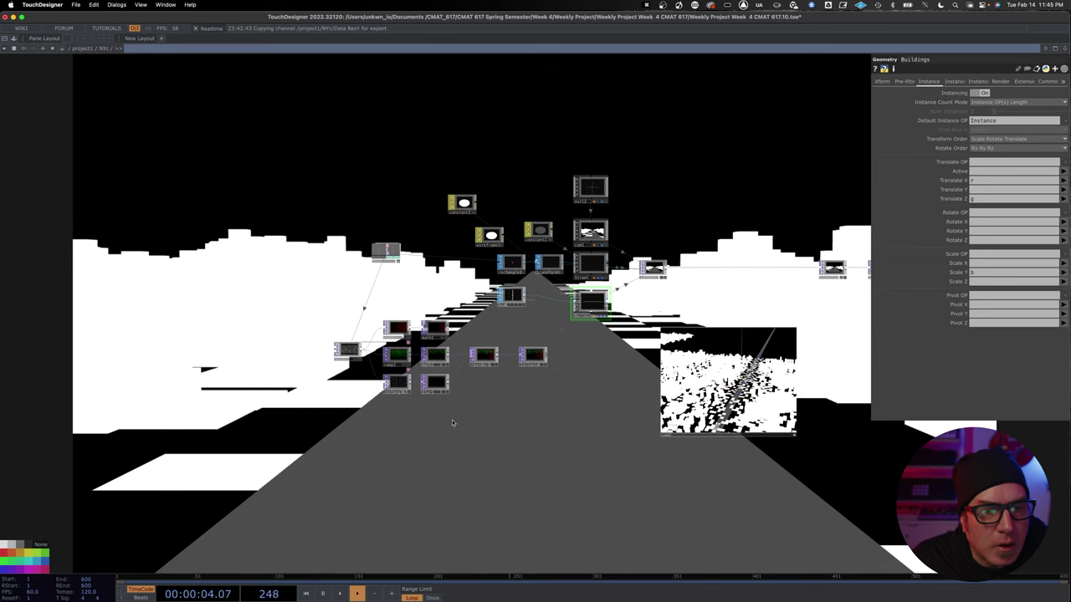
pyautogui.press('Tab')
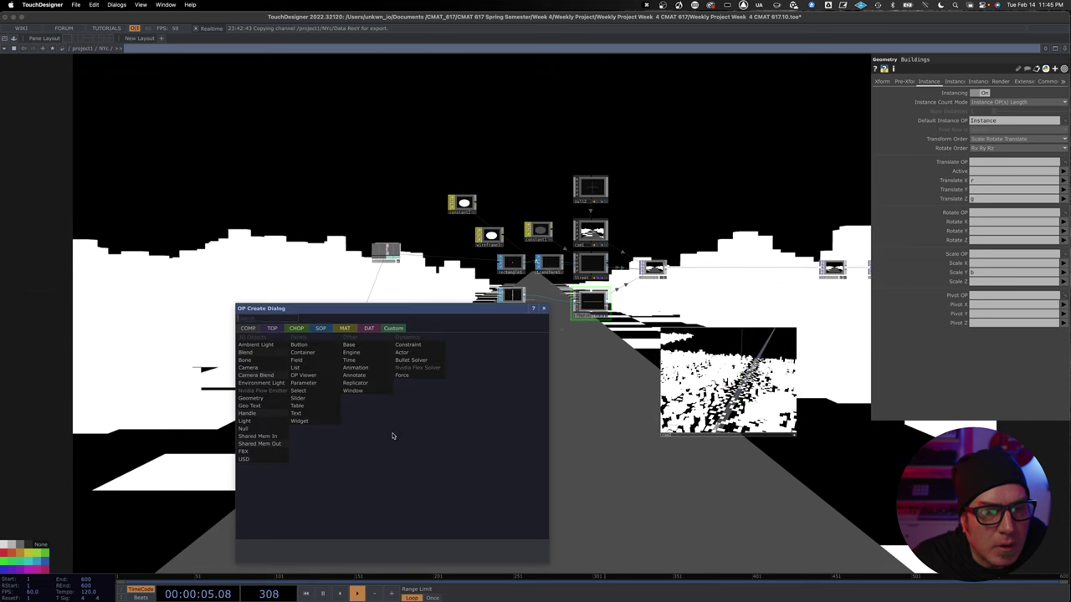
pyautogui.click(274, 329)
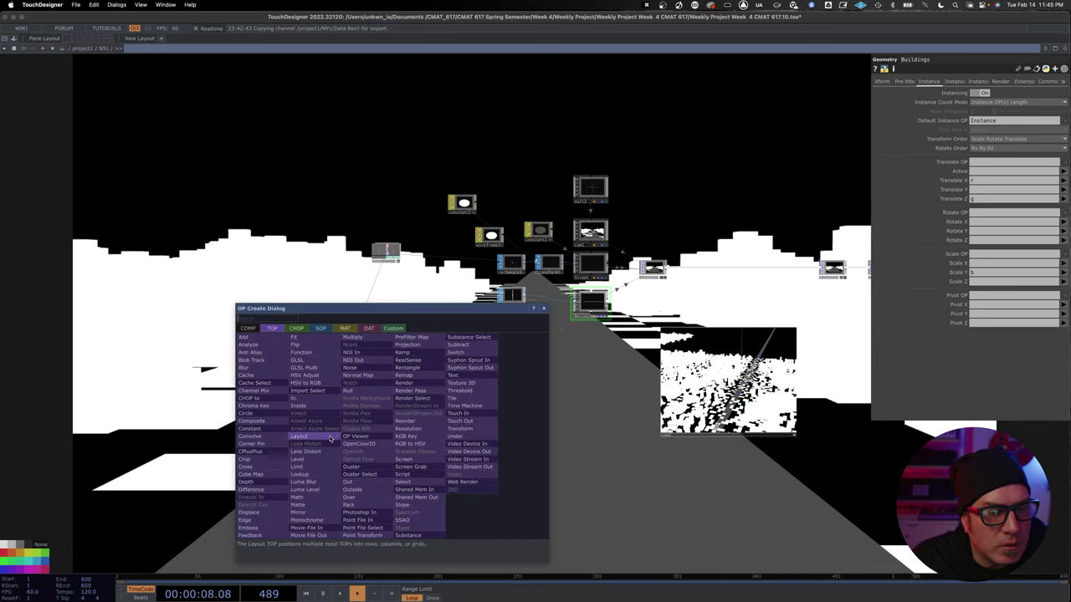
pyautogui.click(356, 369)
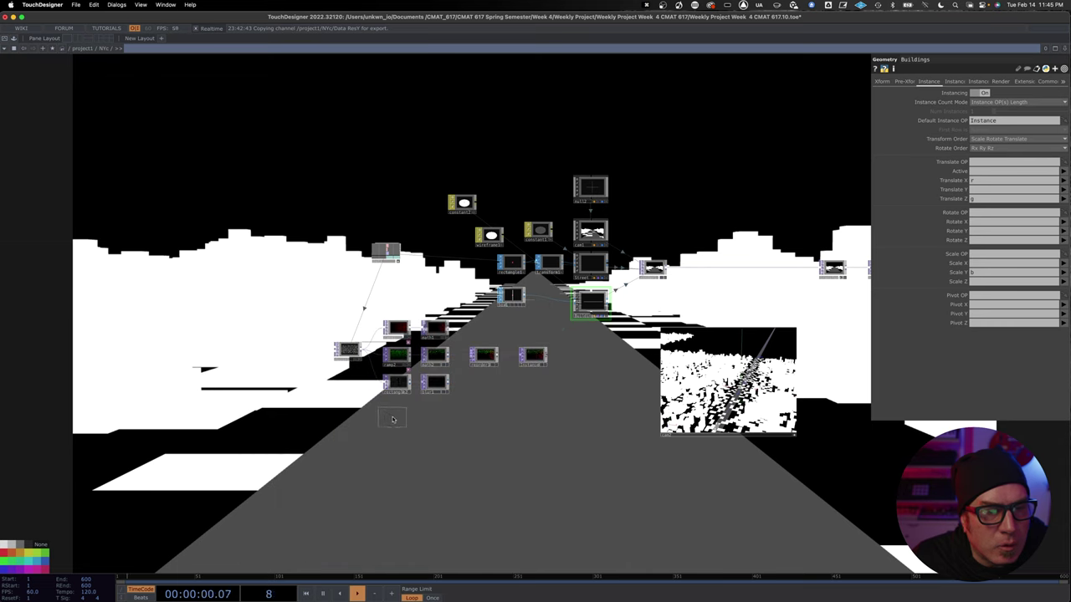
pyautogui.click(397, 420)
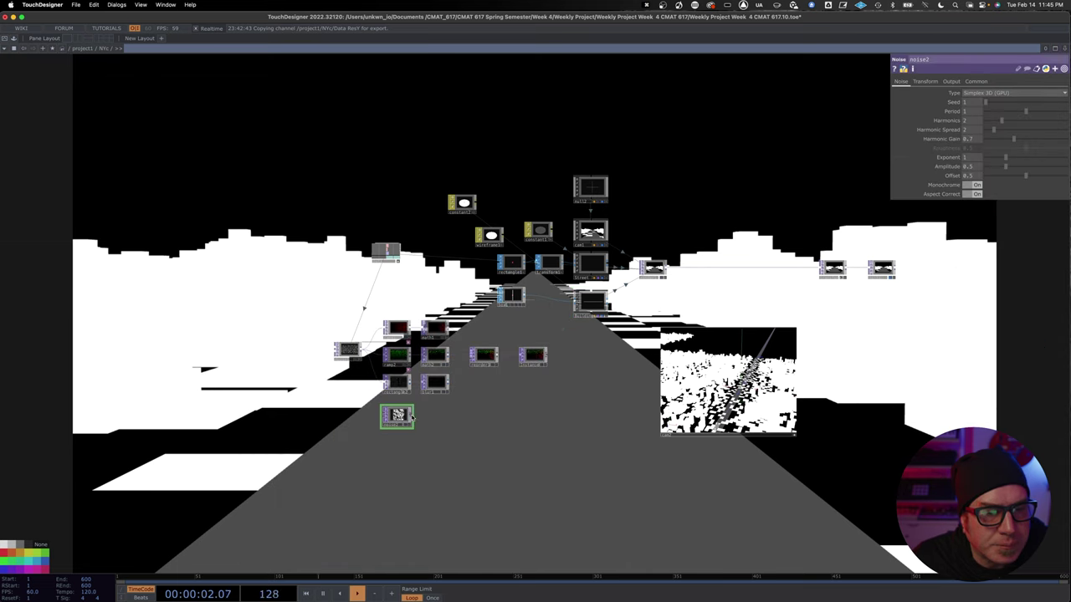
# Append a Null TOP to the new noise node and insert a Level TOP between the two.
pyautogui.press('Tab')
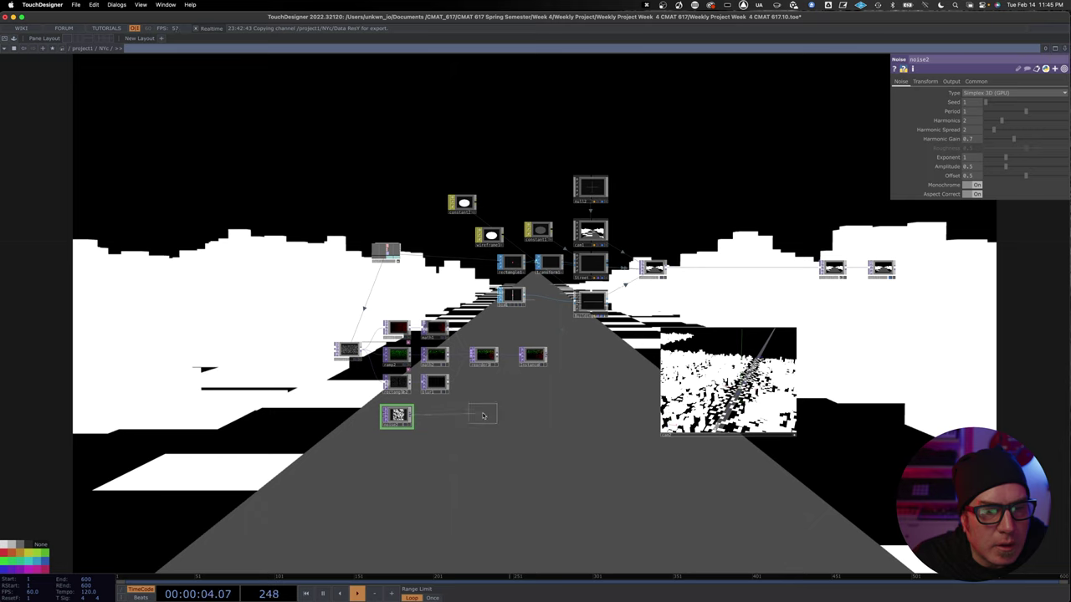
pyautogui.click(483, 417)
pyautogui.rightClick(433, 417)
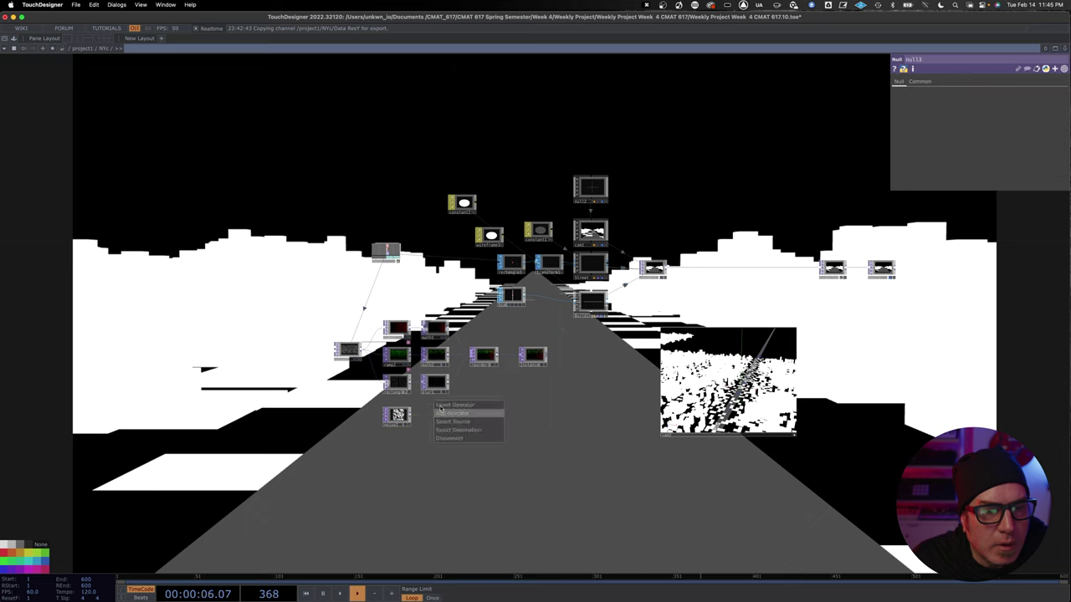
pyautogui.click(442, 409)
pyautogui.click(344, 432)
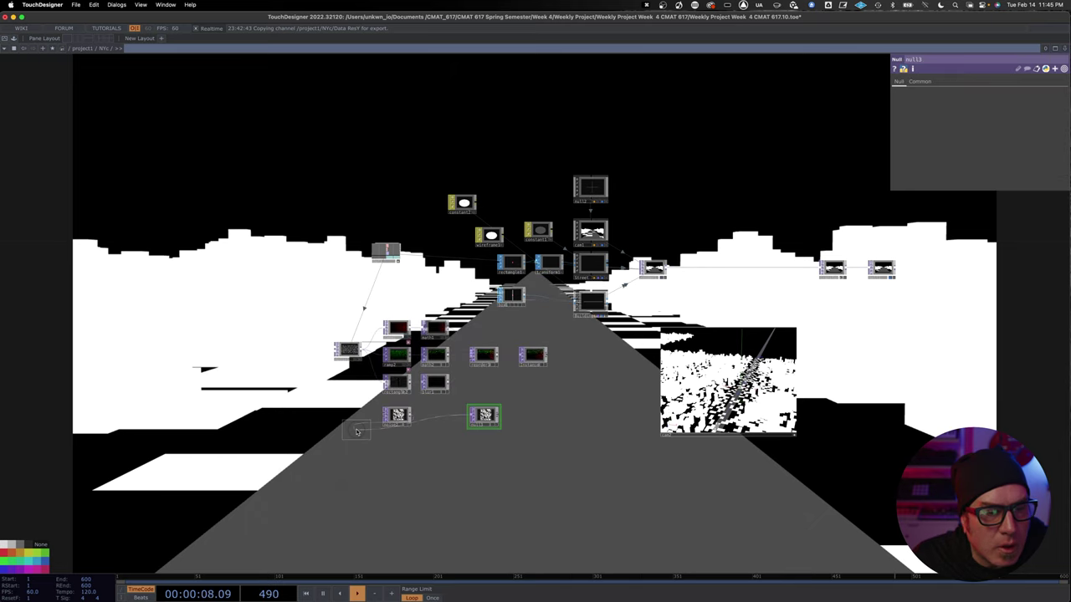
pyautogui.click(435, 416)
pyautogui.moveTo(498, 394); pyautogui.dragTo(536, 383)
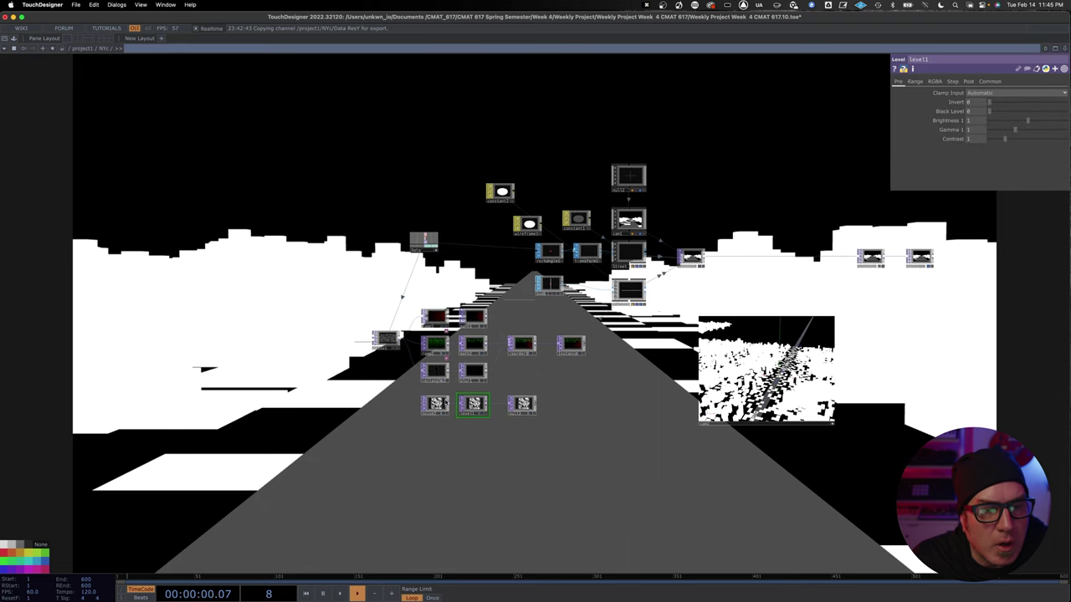
# Drive noise2's 200 by 100 resolution from the InstanceX and InstanceY channels of the Data node.
pyautogui.click(435, 405)
pyautogui.scroll(2, 385, 358)
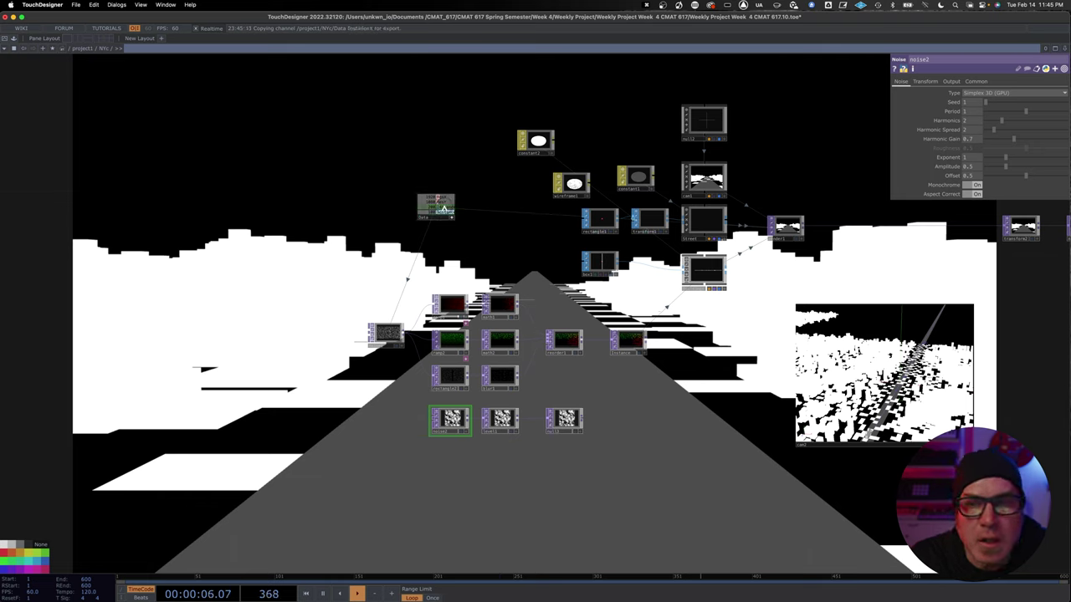
pyautogui.click(975, 81)
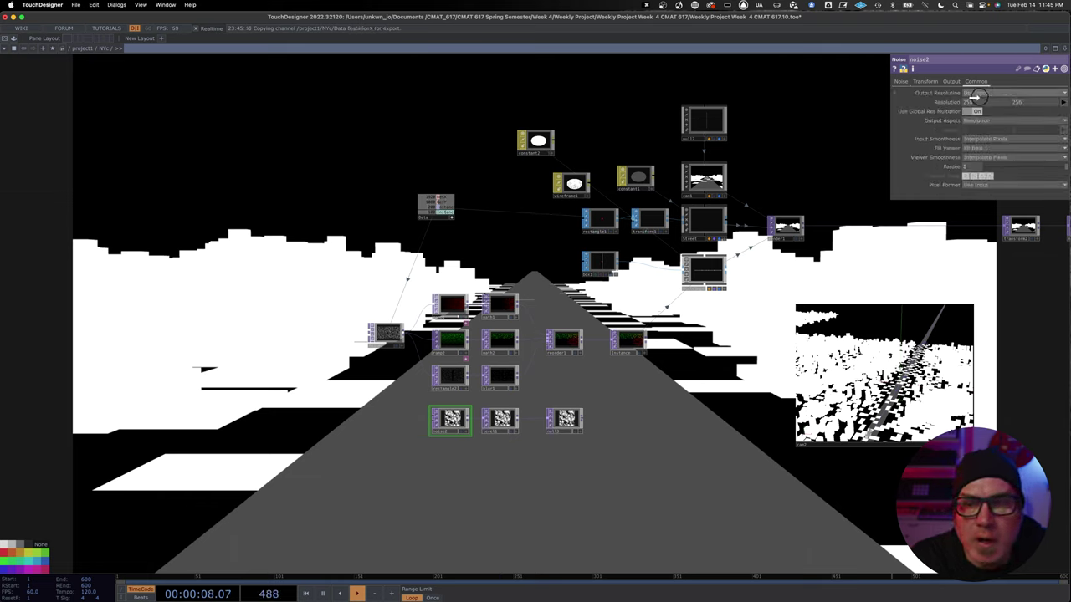
pyautogui.moveTo(975, 97); pyautogui.dragTo(1032, 100)
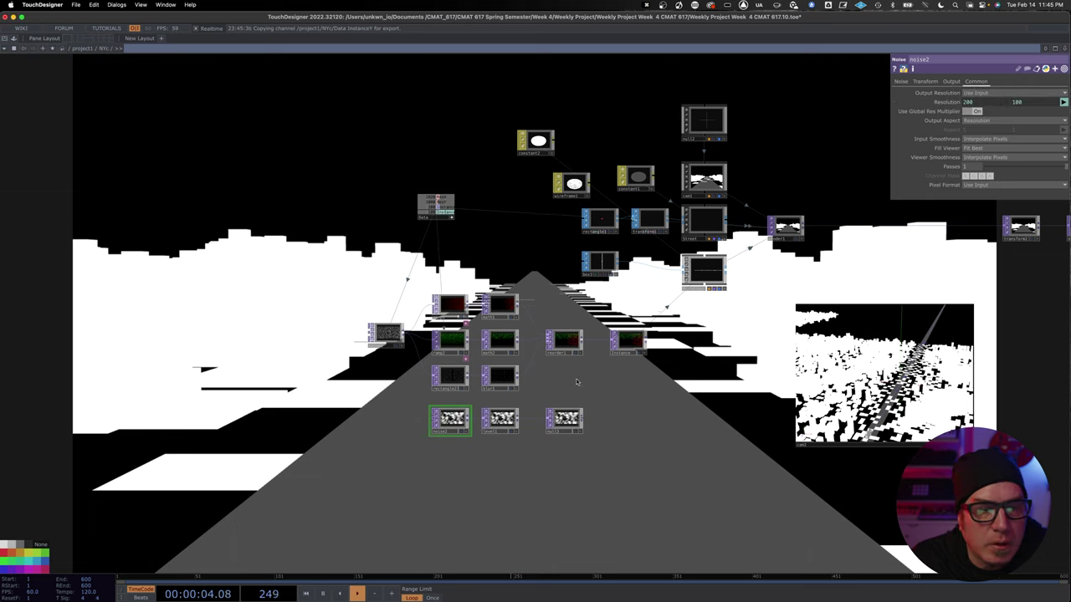
# Turn off Monochrome for both noise2 and noise1.
pyautogui.scroll(5, 575, 383)
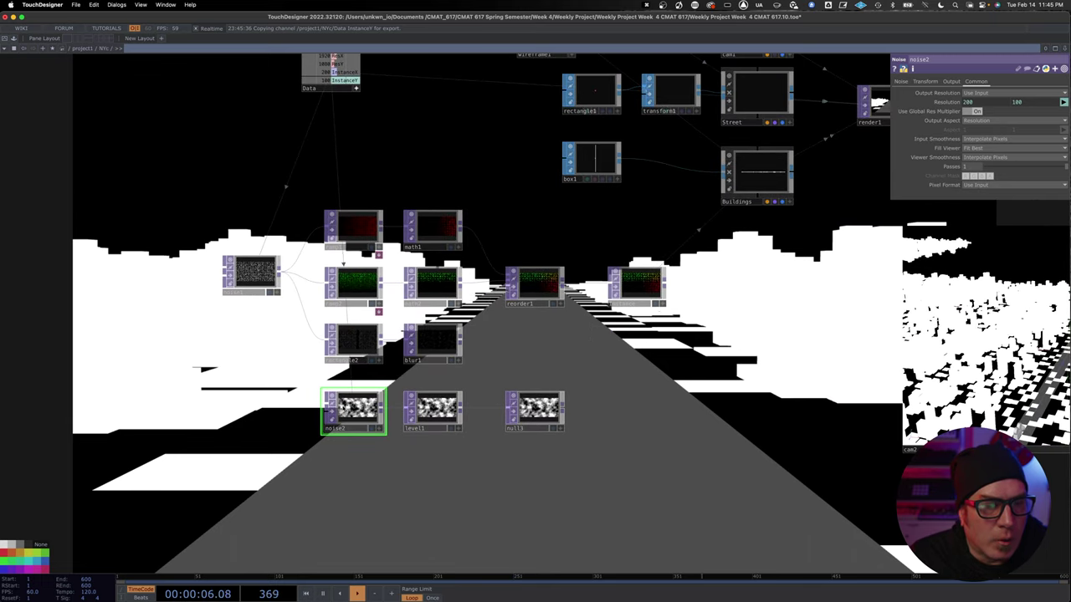
pyautogui.click(900, 82)
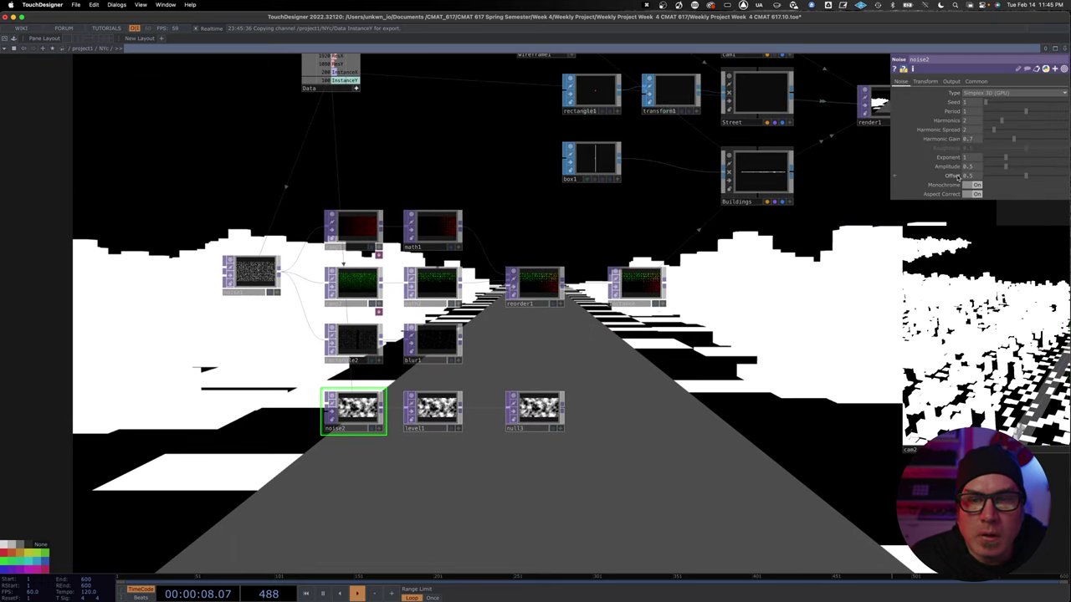
pyautogui.click(976, 185)
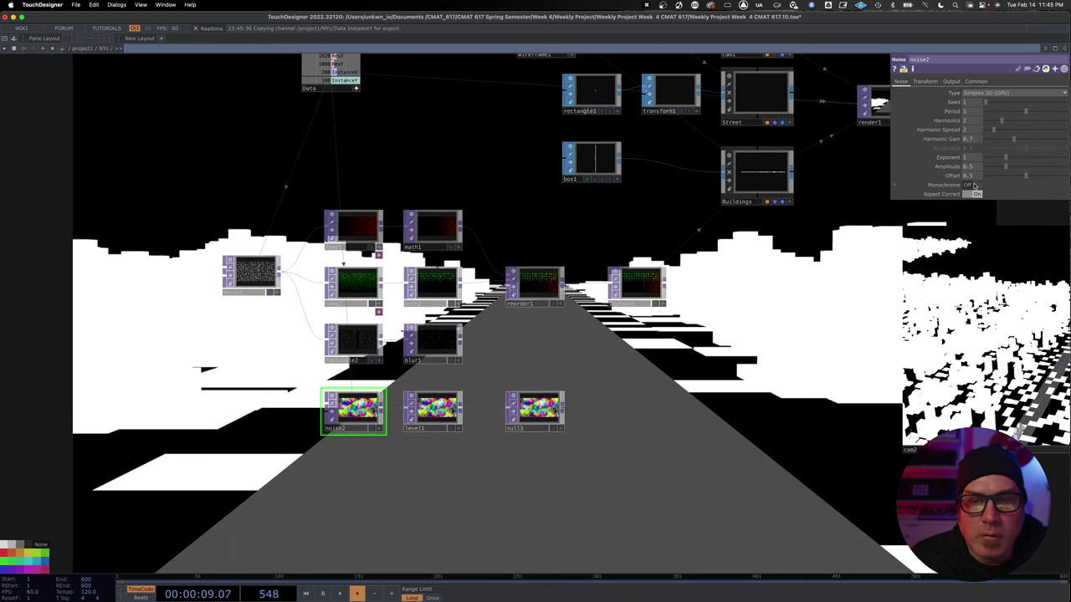
pyautogui.click(255, 274)
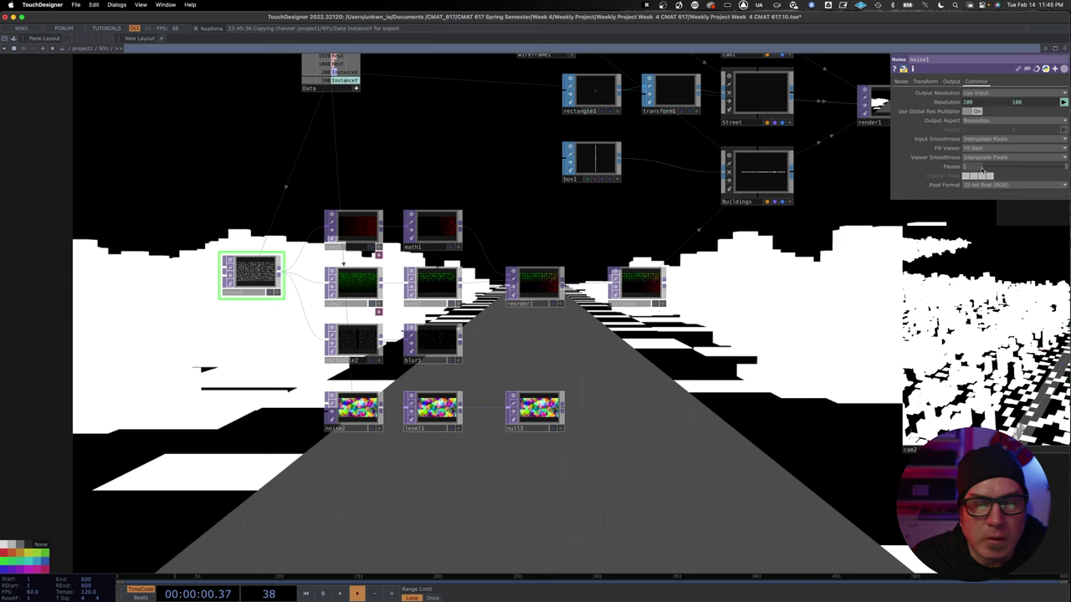
pyautogui.click(902, 82)
pyautogui.click(979, 186)
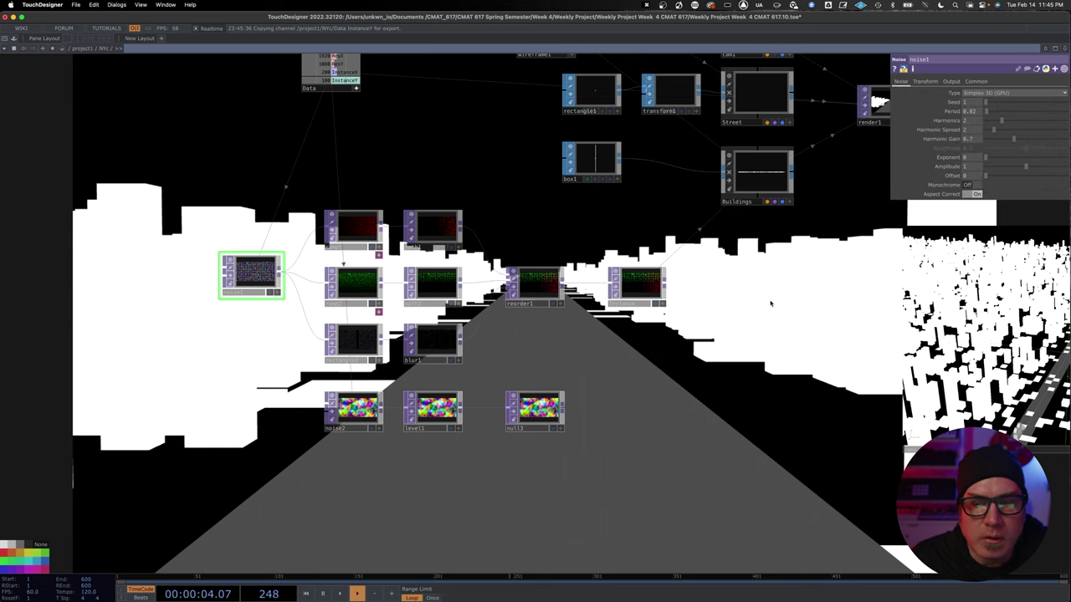
pyautogui.moveTo(778, 305); pyautogui.dragTo(705, 323)
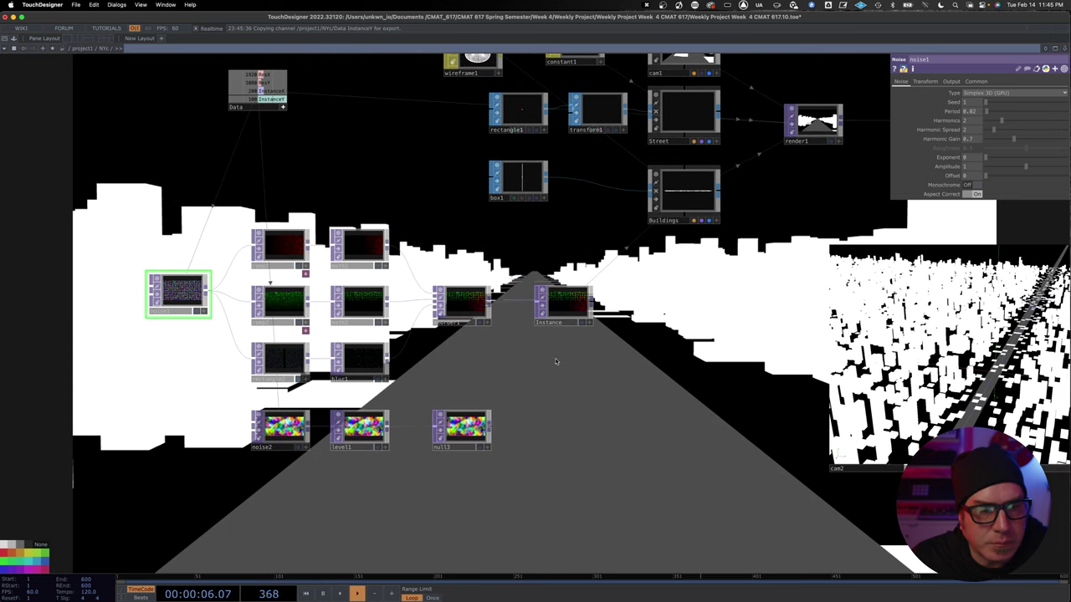
# Set the viewer smoothness of null3 to Nearest Pixel.
pyautogui.hscroll(-4, 489, 382)
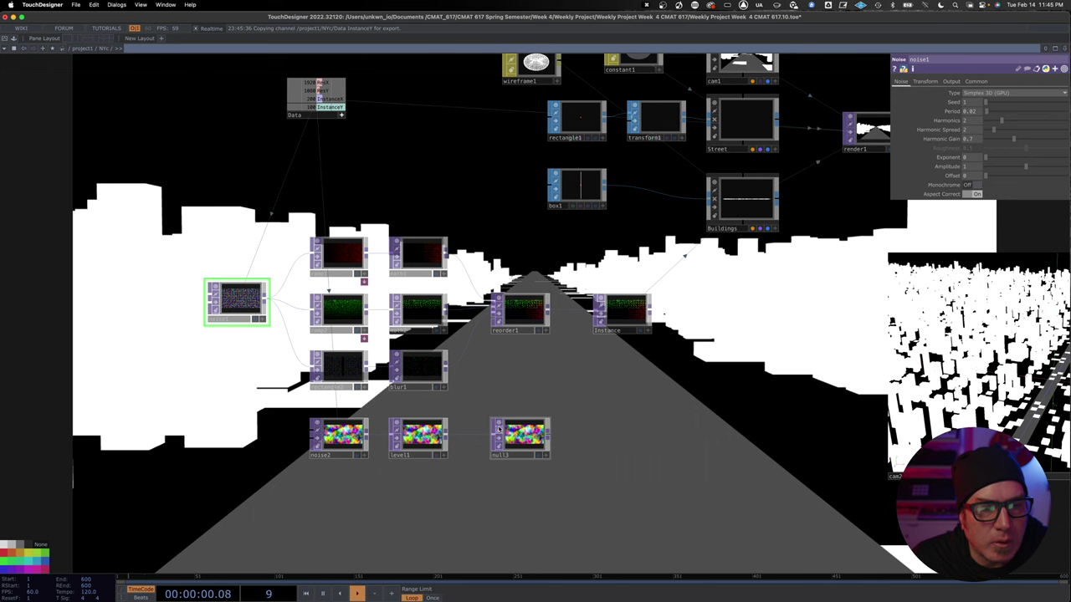
pyautogui.hscroll(4, 500, 431)
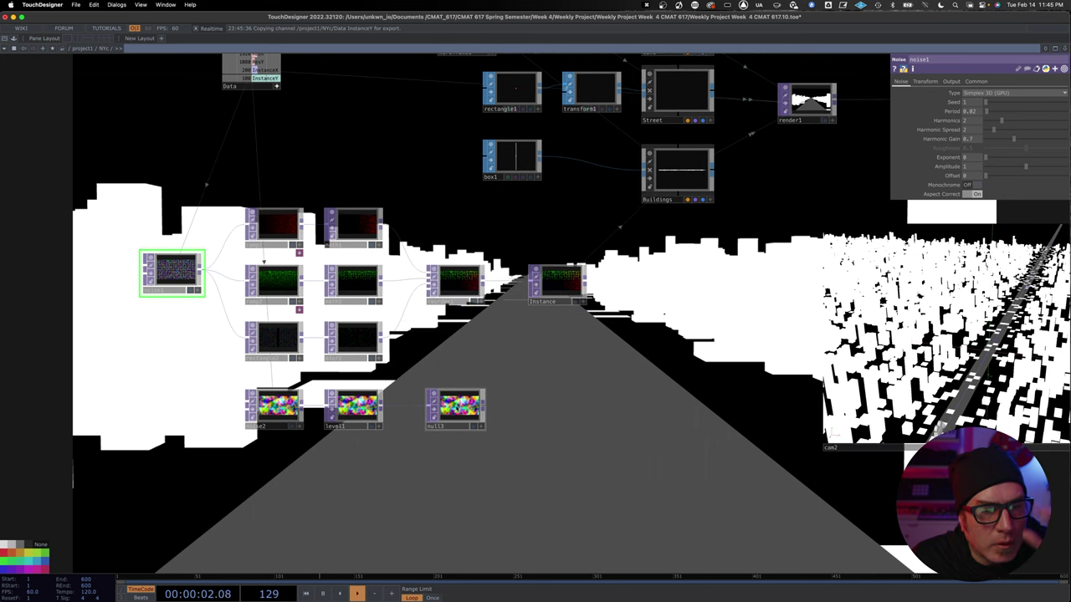
pyautogui.click(455, 409)
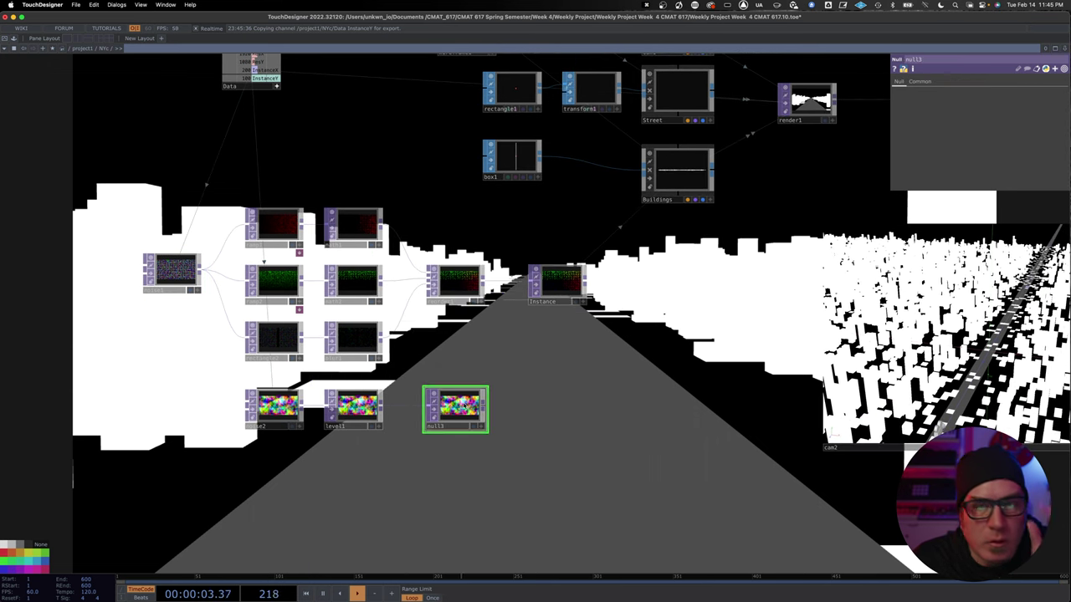
pyautogui.click(927, 83)
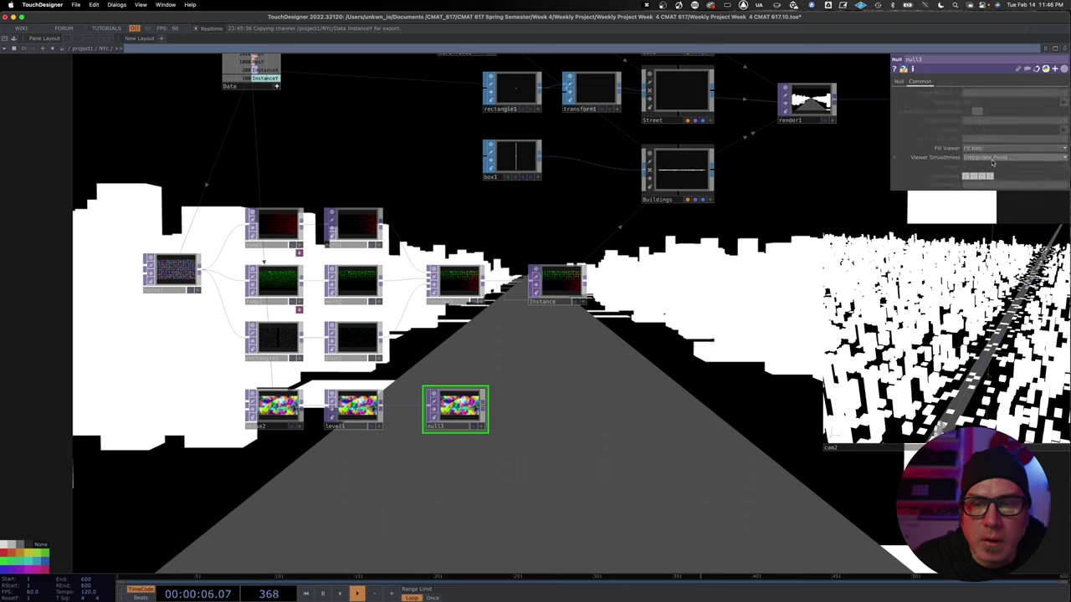
pyautogui.click(989, 158)
pyautogui.click(988, 174)
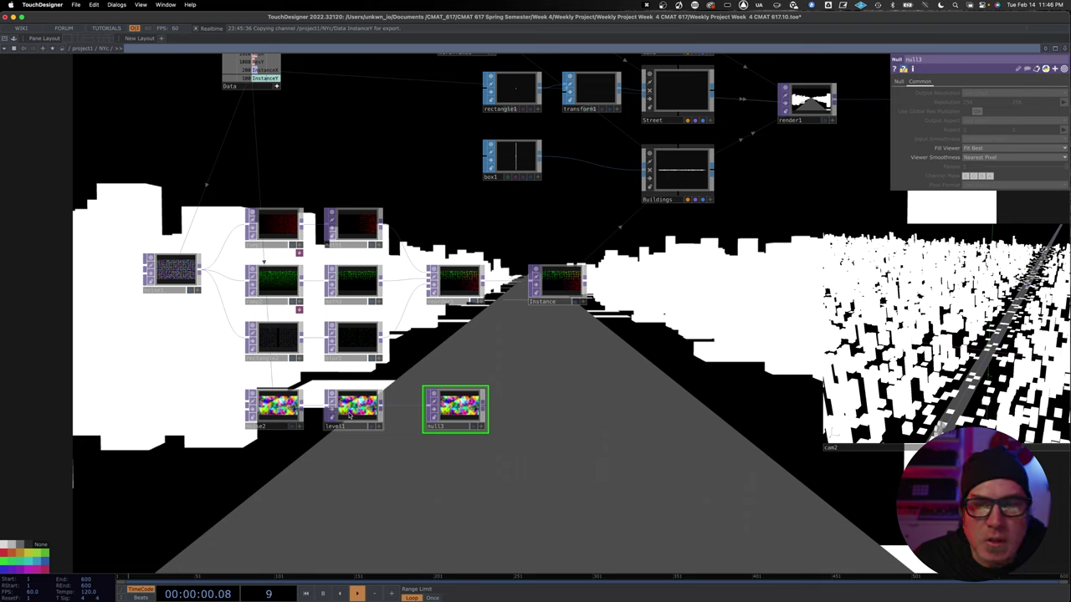
# Set both the input smoothness and the viewer smoothness of noise2 to Nearest Pixel.
pyautogui.click(279, 410)
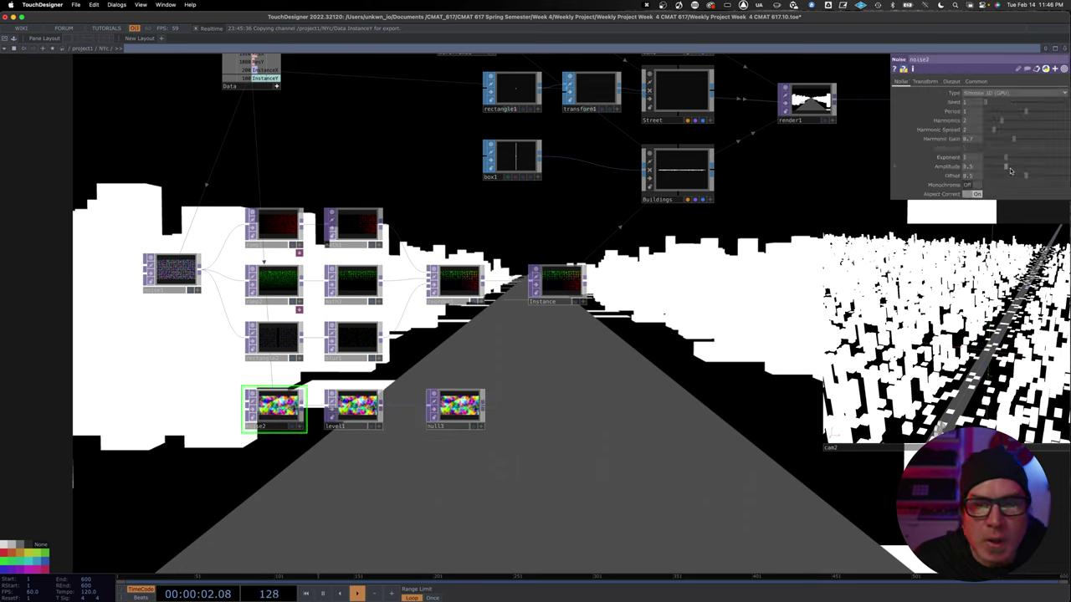
pyautogui.click(975, 81)
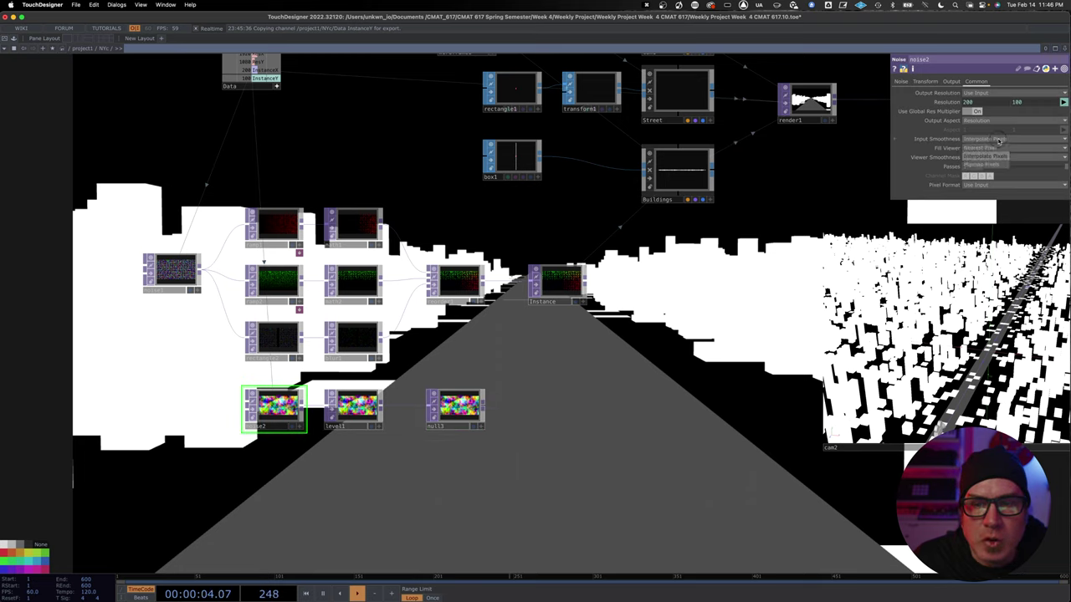
pyautogui.click(1000, 157)
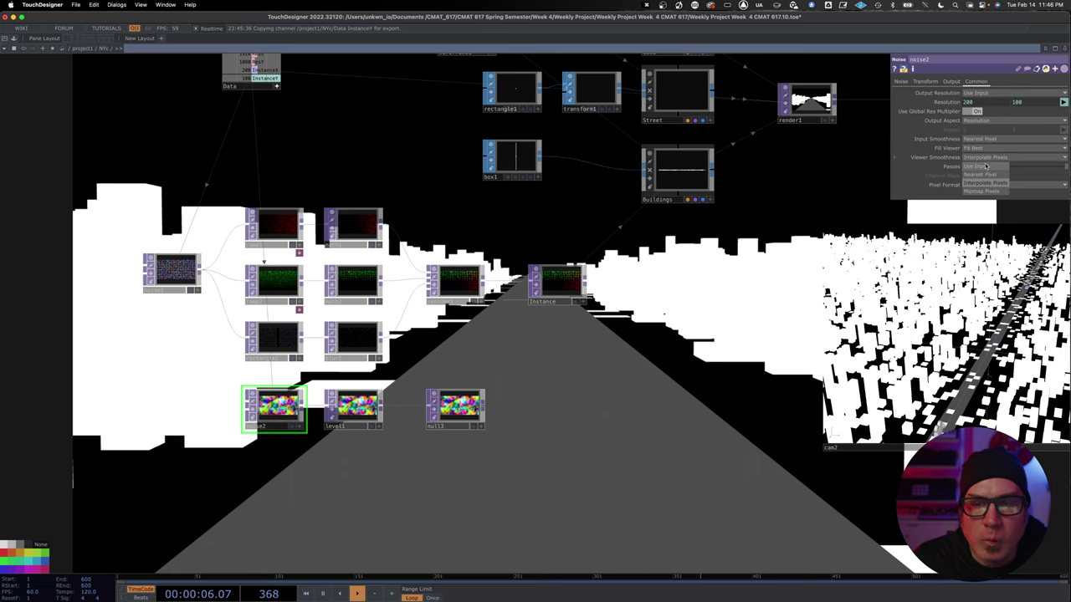
pyautogui.click(988, 168)
pyautogui.scroll(6, 270, 414)
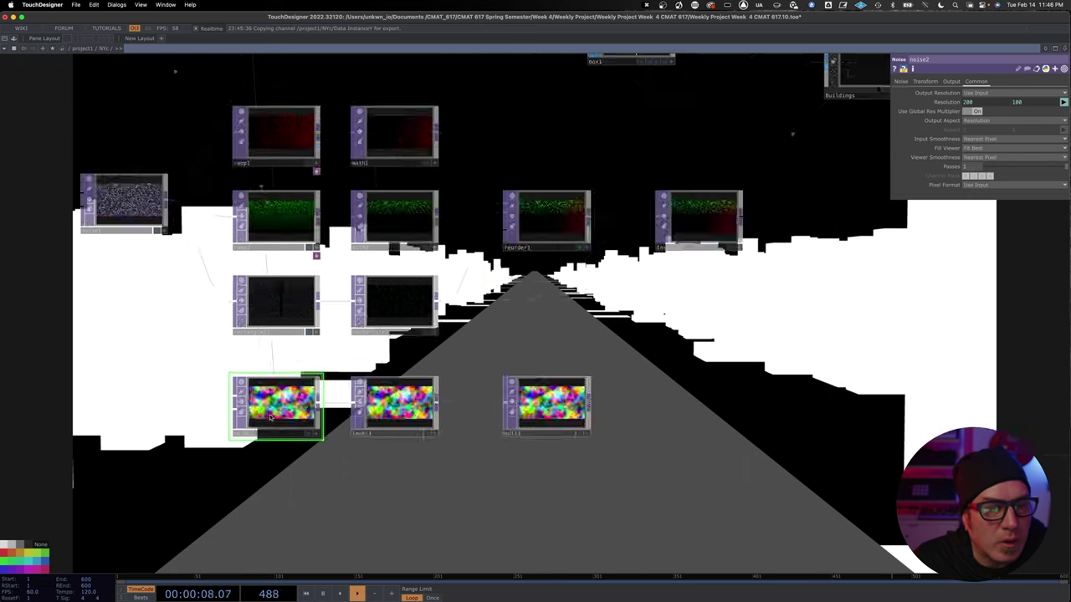
pyautogui.scroll(-8, 270, 415)
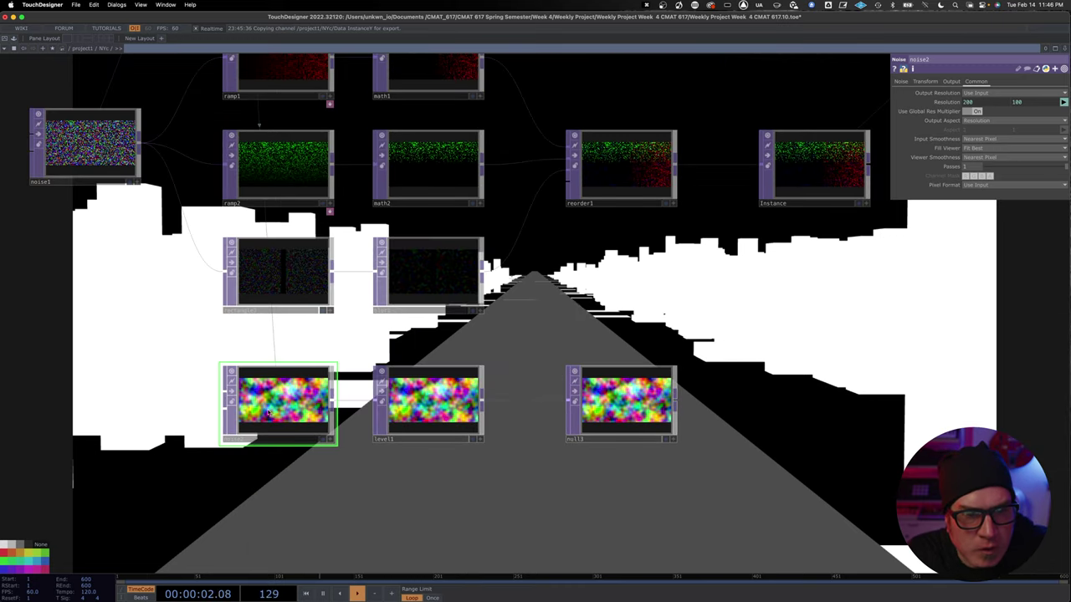
pyautogui.moveTo(590, 325); pyautogui.dragTo(524, 346)
pyautogui.scroll(-3, 520, 350)
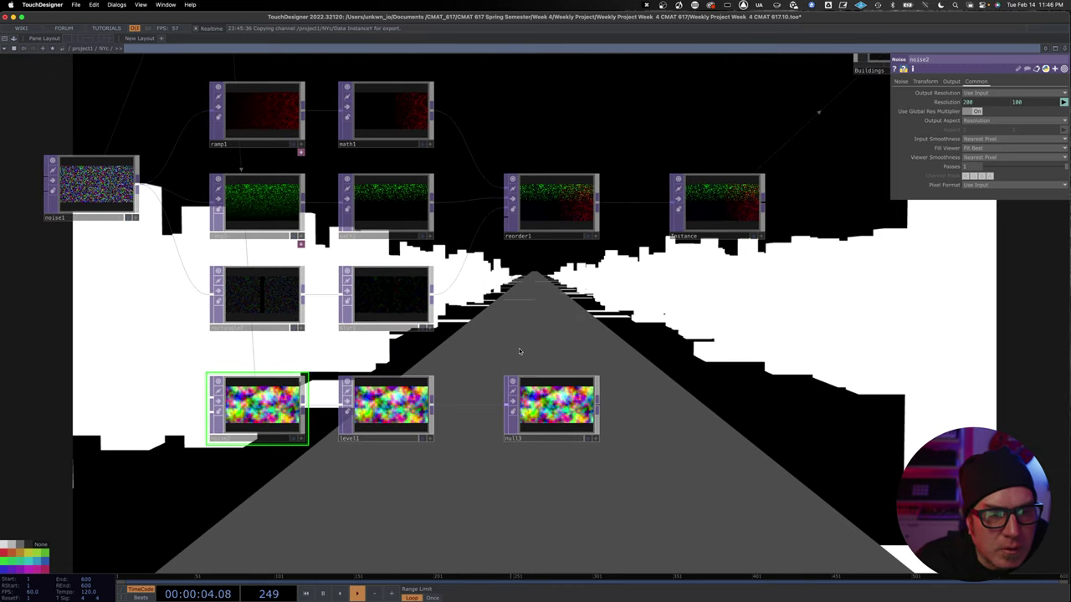
# Open the second set of instancing parameters of the Buildings geometry and rename null3 to Color.
pyautogui.scroll(-5, 519, 348)
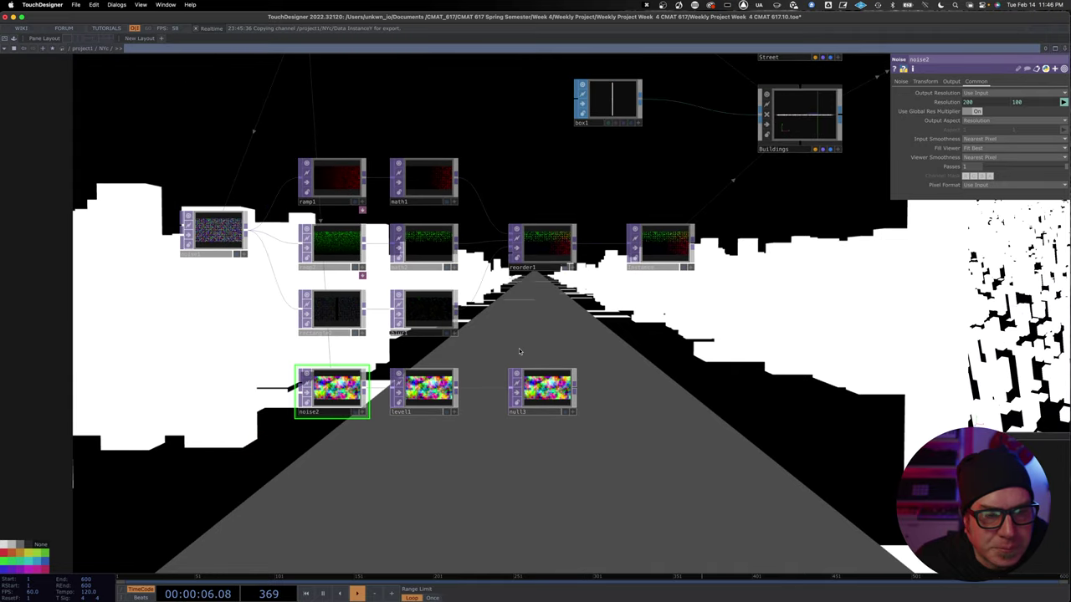
pyautogui.scroll(-5, 518, 351)
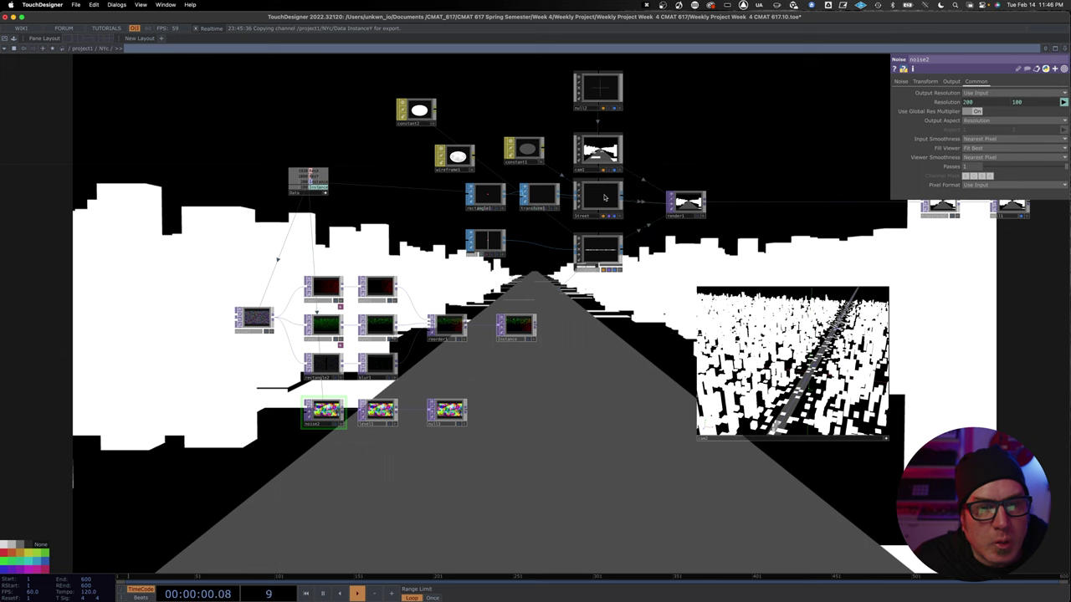
pyautogui.click(608, 249)
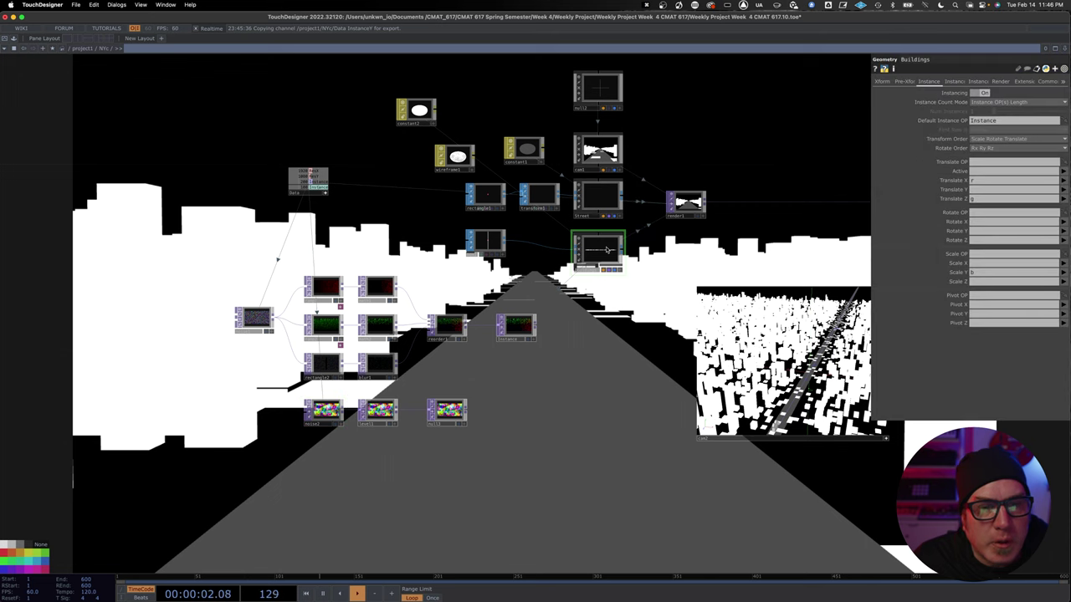
pyautogui.hscroll(3, 795, 167)
pyautogui.click(952, 82)
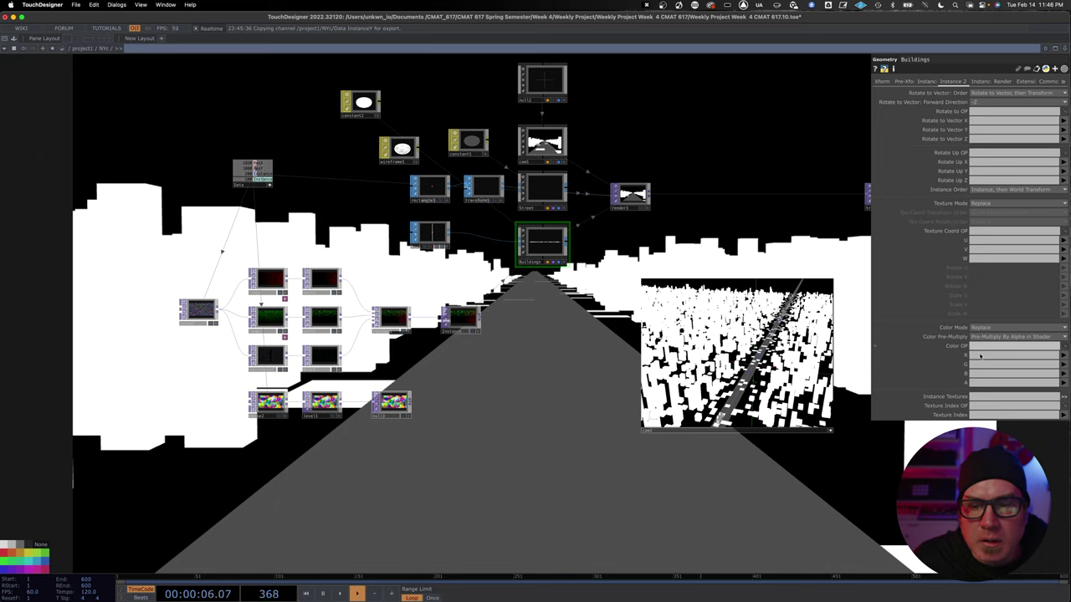
pyautogui.click(389, 414)
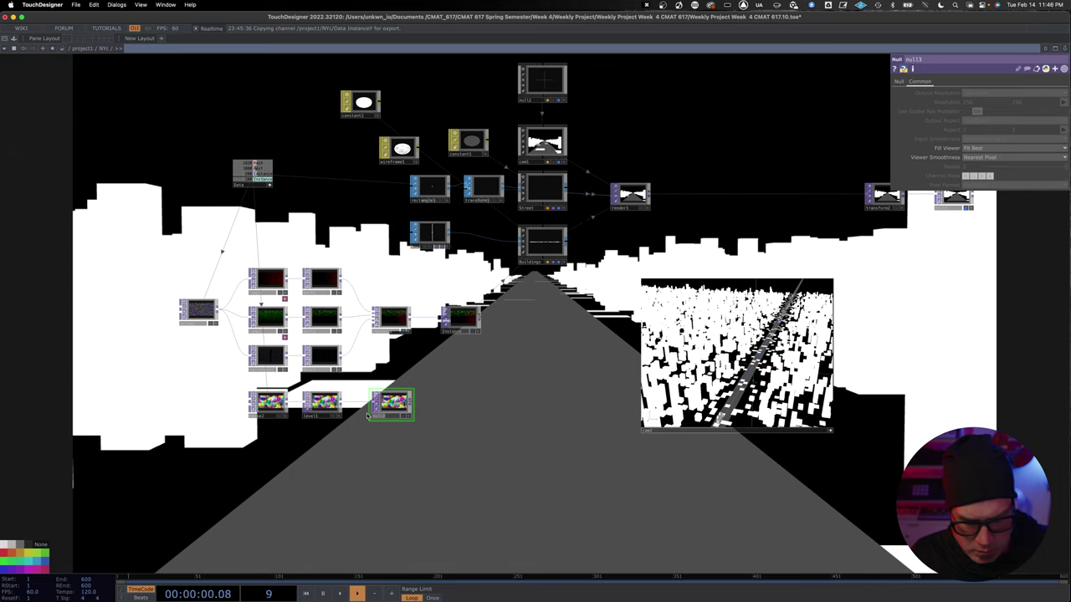
pyautogui.write('Color')
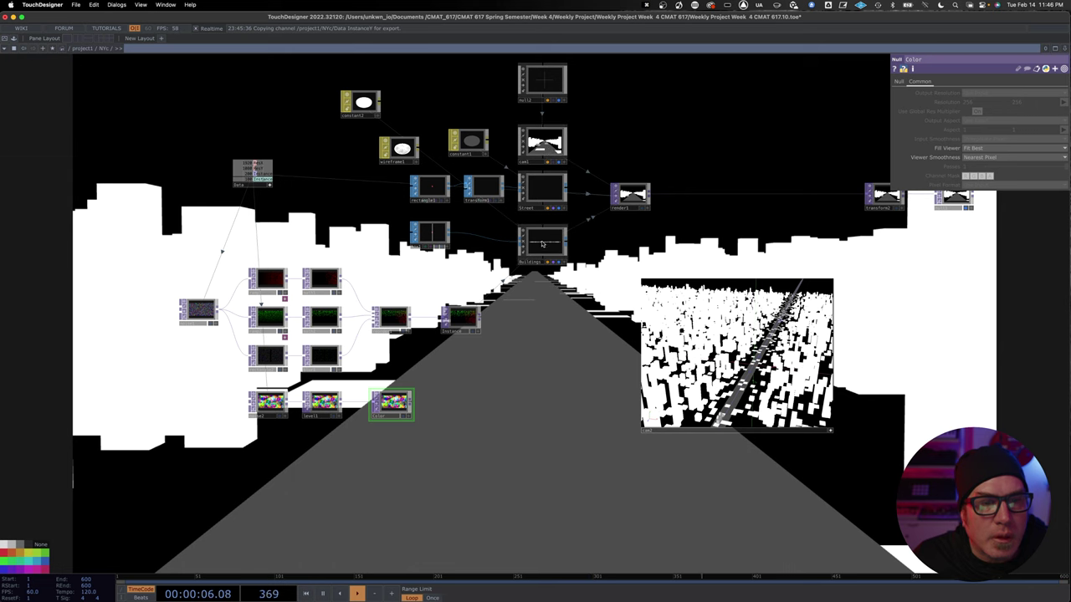
# Assign the Color null as the Color OP of the Buildings instances and map R, G and B to channels r, g and b.
pyautogui.click(542, 243)
pyautogui.moveTo(416, 397); pyautogui.dragTo(982, 346)
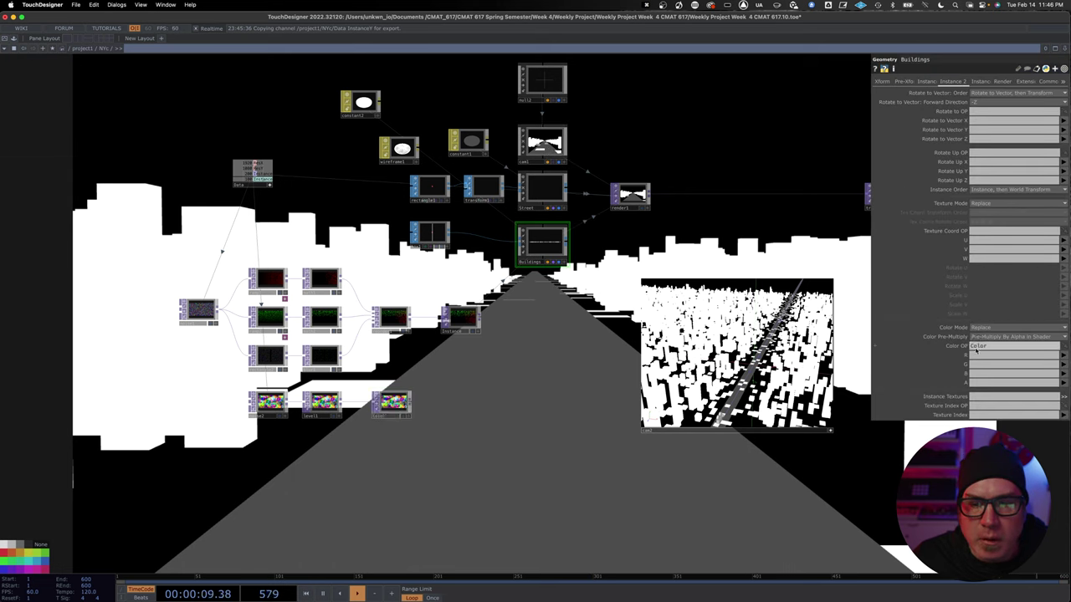
pyautogui.click(1063, 367)
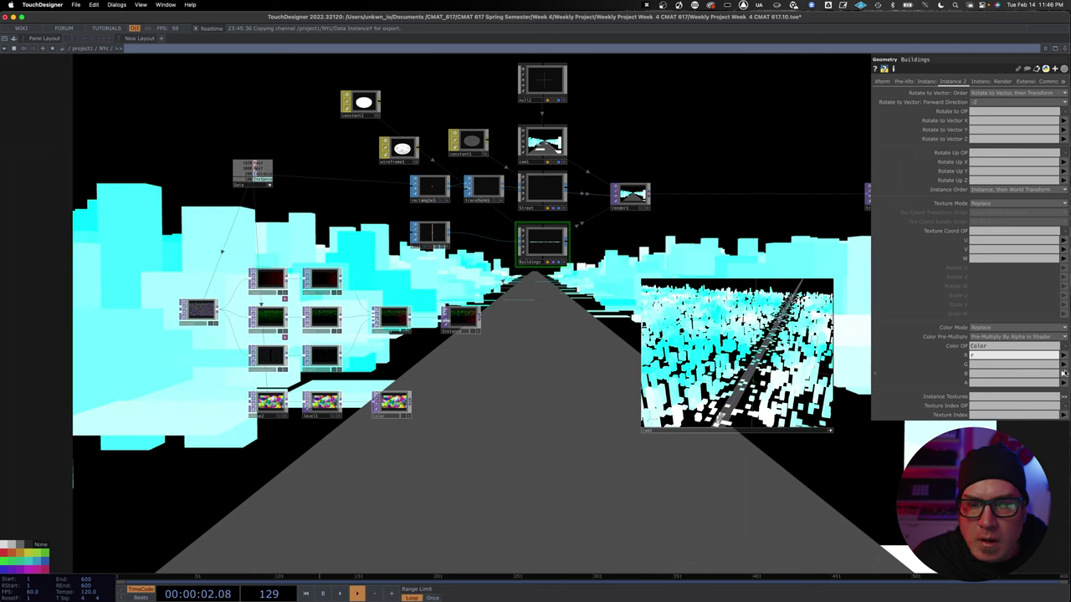
pyautogui.click(1063, 366)
pyautogui.click(1065, 383)
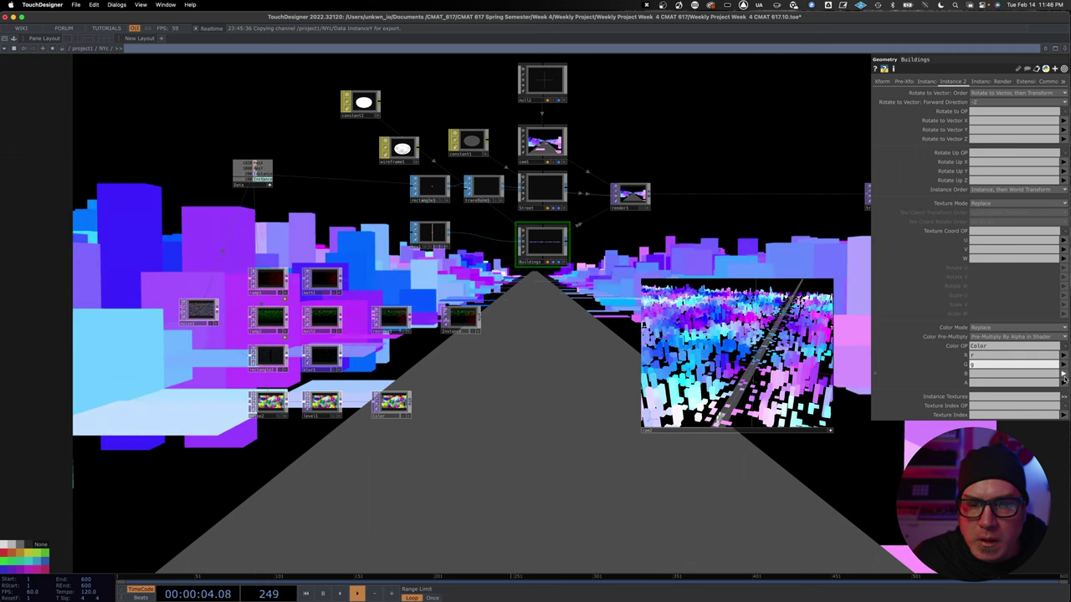
pyautogui.click(1063, 375)
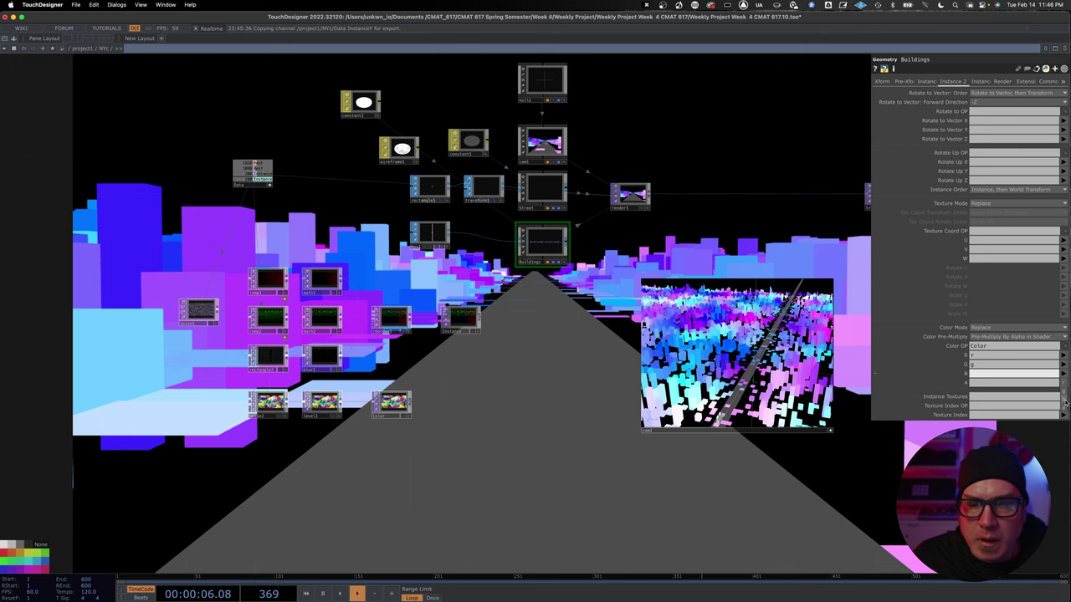
pyautogui.click(1064, 402)
# Set the second Sample Step value of blur1 to 3.
pyautogui.scroll(-5, 577, 368)
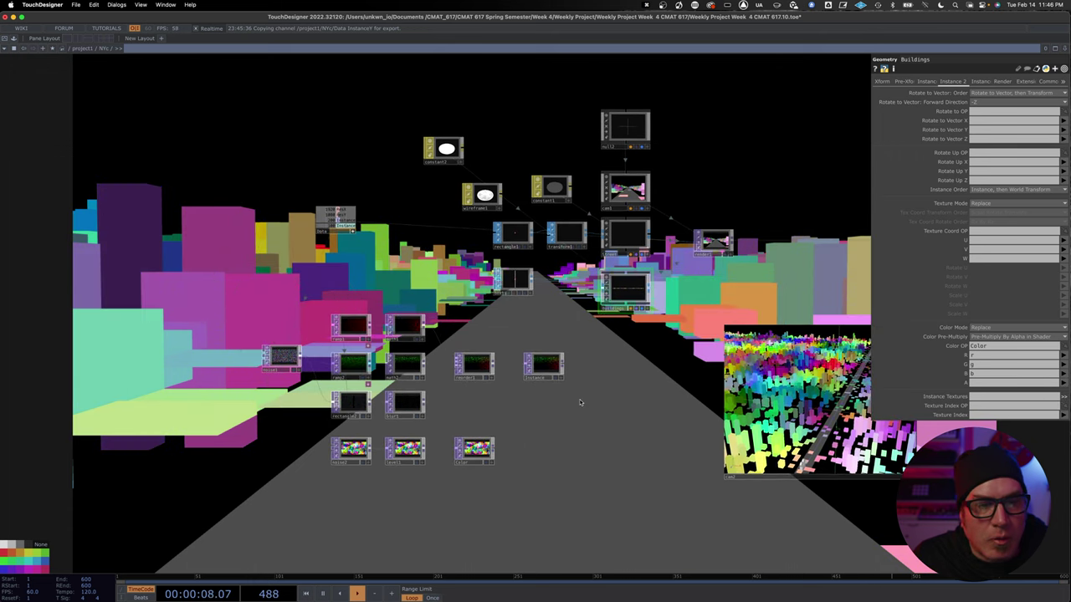
pyautogui.scroll(4, 586, 398)
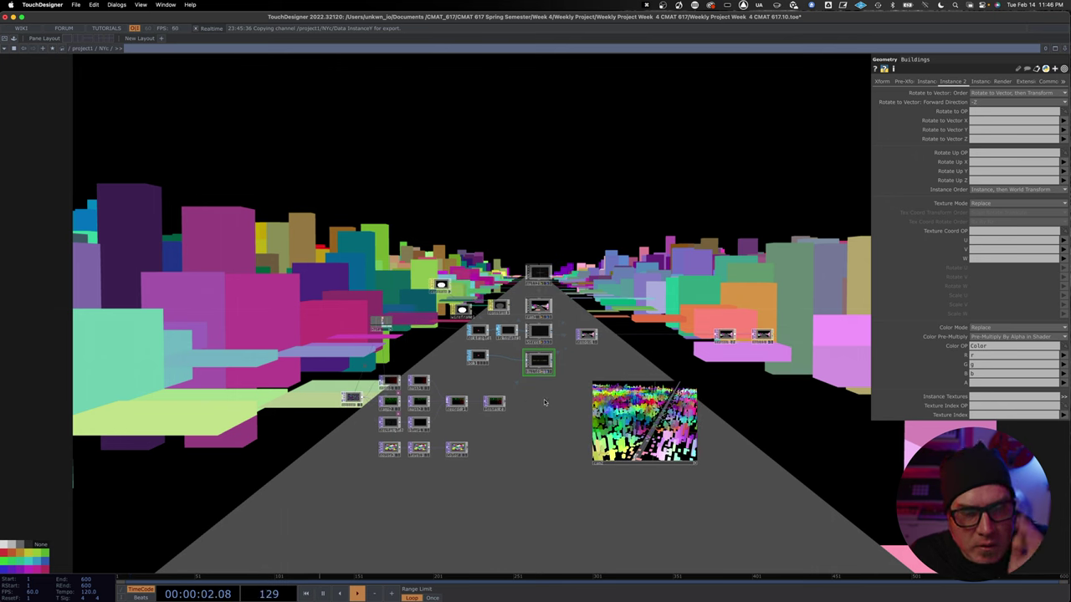
pyautogui.moveTo(544, 402); pyautogui.dragTo(531, 423)
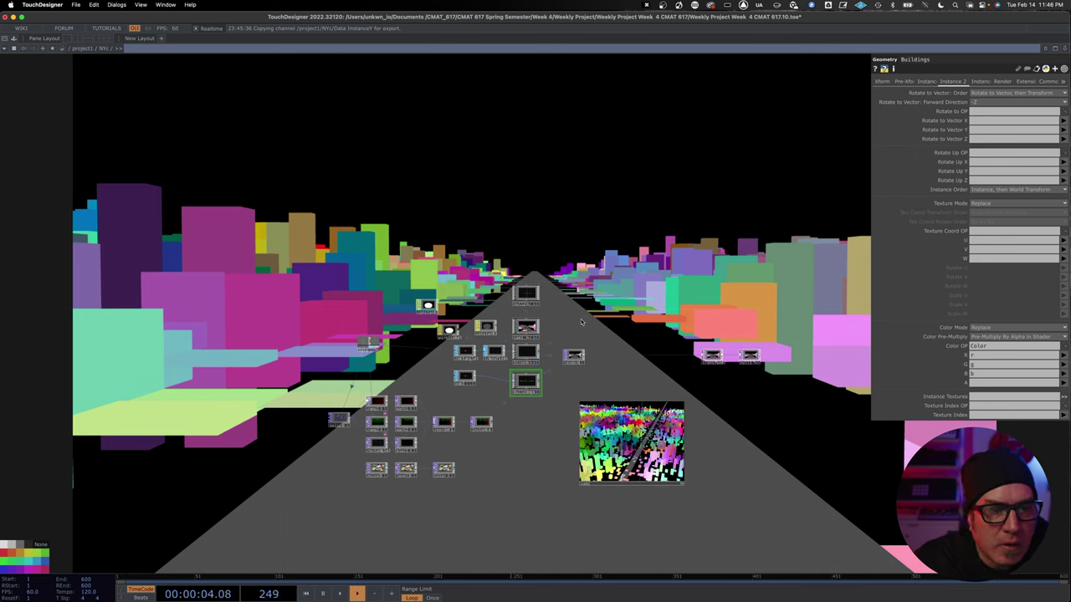
pyautogui.scroll(4, 457, 386)
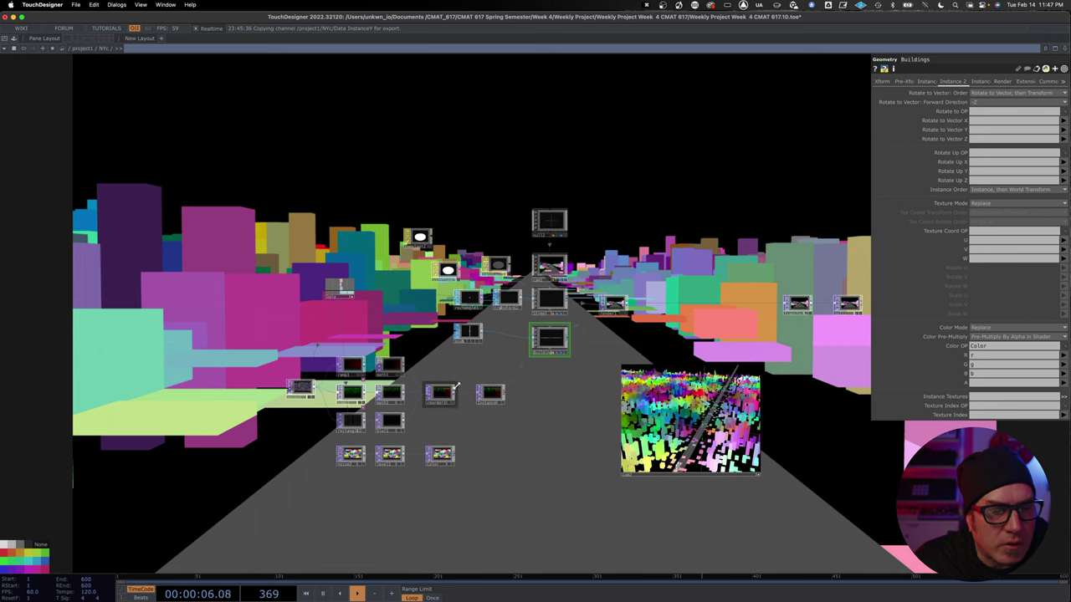
pyautogui.click(399, 422)
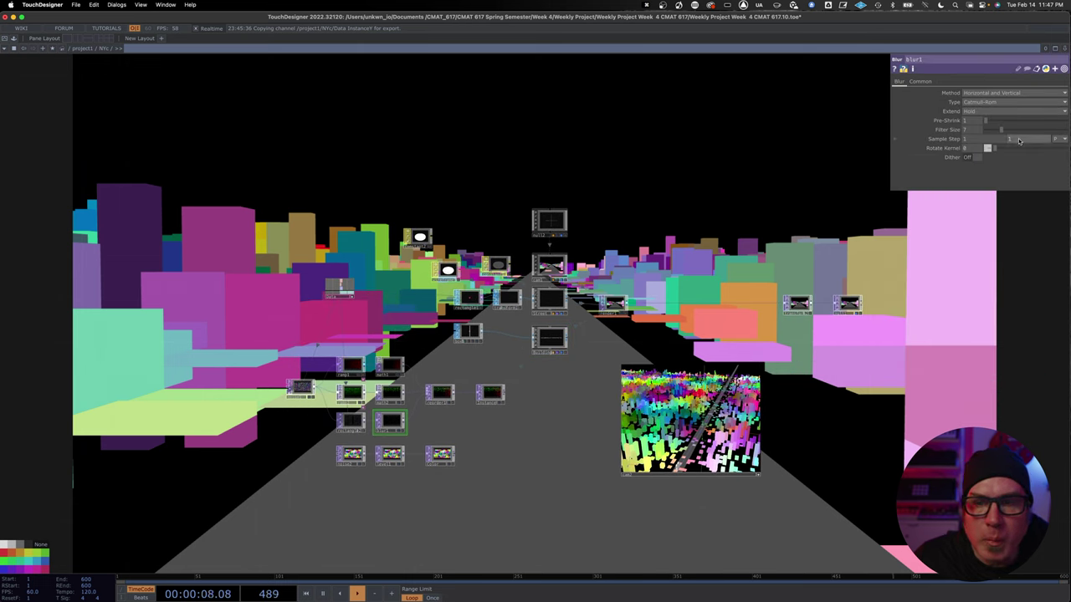
pyautogui.write('3')
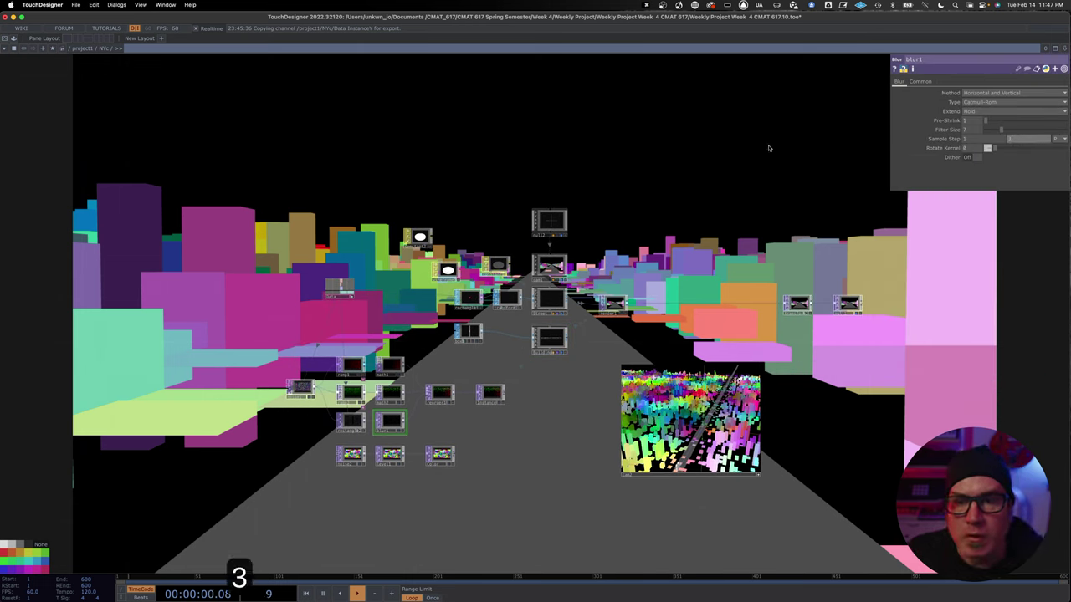
pyautogui.click(752, 157)
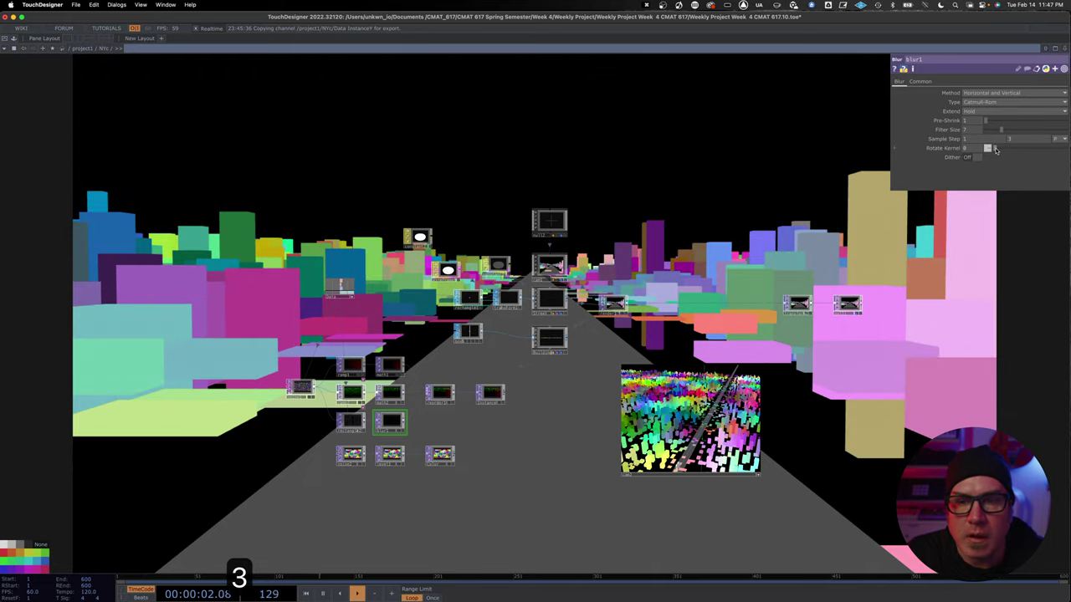
# Rotate the kernel of blur1 slightly, with a filter size of 5, and set the second Sample Step value to 7.
pyautogui.moveTo(995, 149)
pyautogui.mouseDown()
pyautogui.moveTo(1019, 150)
pyautogui.moveTo(1007, 151)
pyautogui.moveTo(1015, 132)
pyautogui.moveTo(998, 132)
pyautogui.moveTo(1003, 148)
pyautogui.mouseUp()
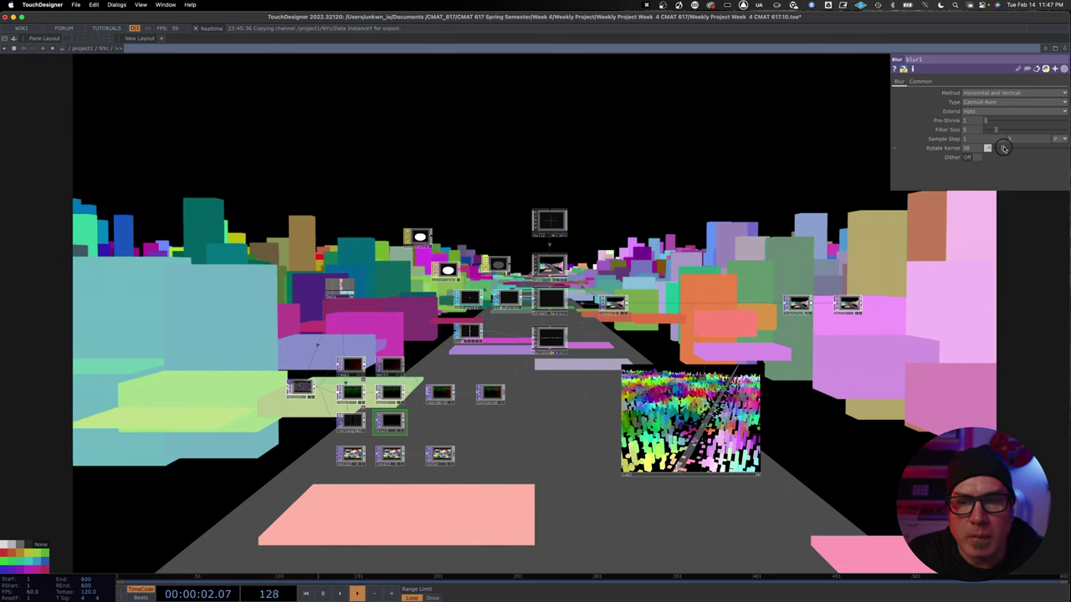
pyautogui.click(1010, 140)
pyautogui.write('7')
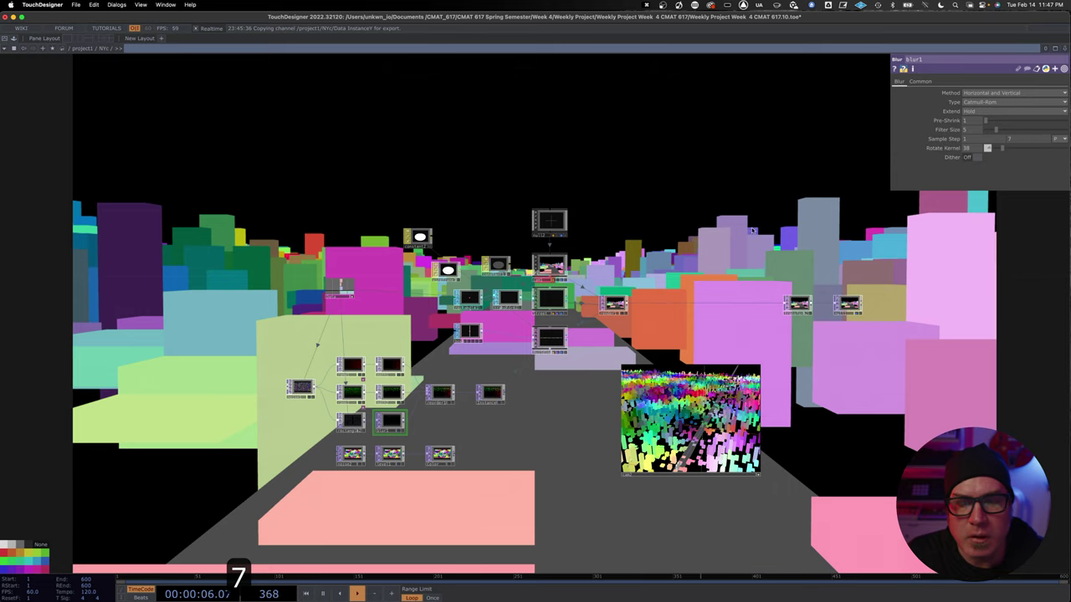
# Raise the Background Alpha of rectangle2 to 0.74.
pyautogui.moveTo(562, 363); pyautogui.dragTo(575, 300)
pyautogui.scroll(5, 529, 375)
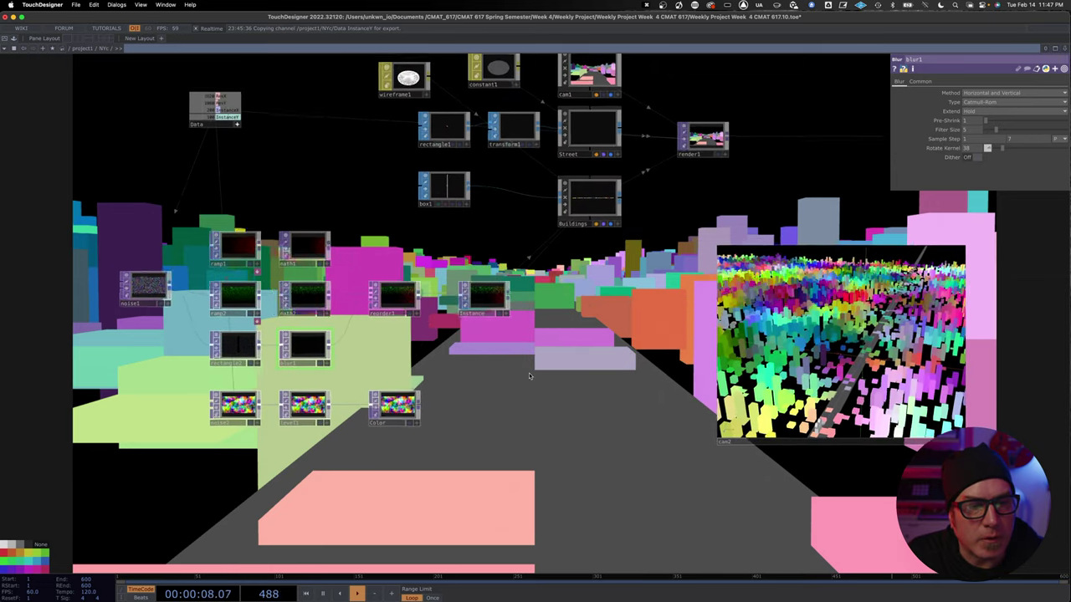
pyautogui.scroll(4, 367, 369)
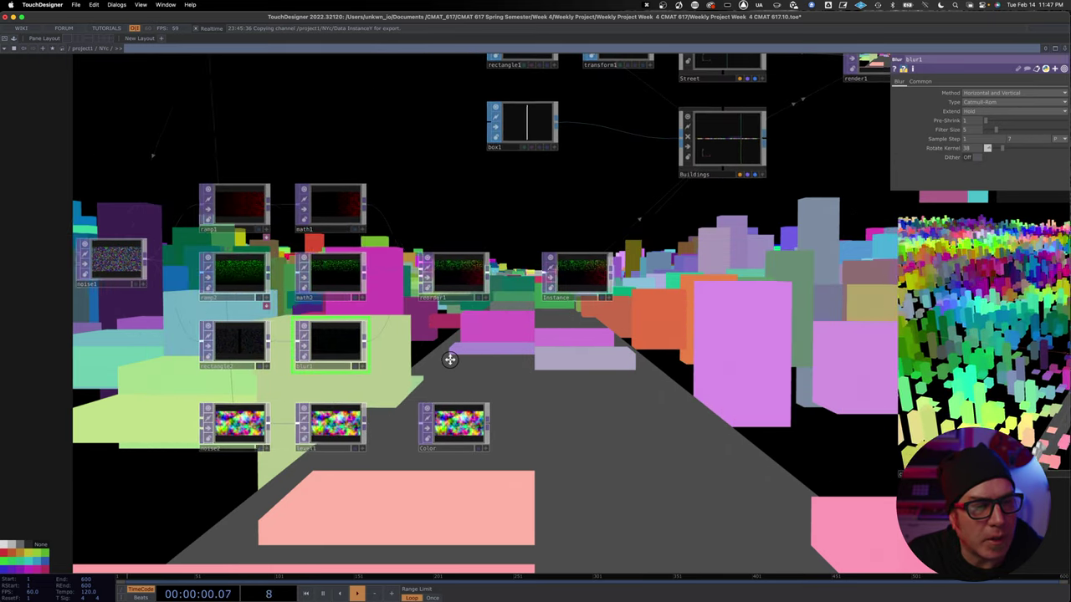
pyautogui.click(264, 344)
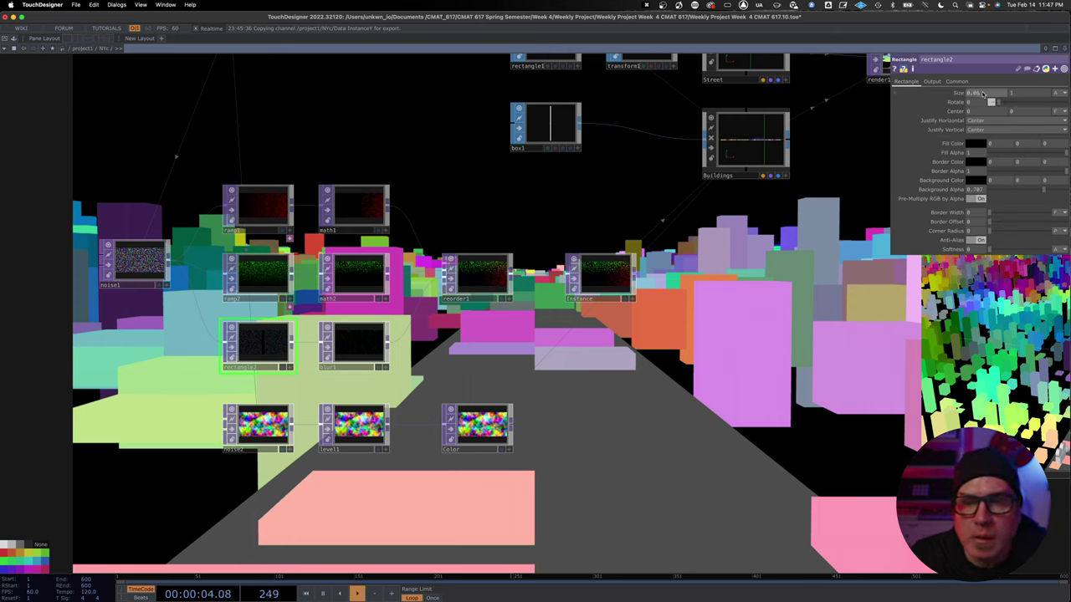
pyautogui.moveTo(1044, 192)
pyautogui.mouseDown()
pyautogui.moveTo(1035, 192)
pyautogui.moveTo(1047, 191)
pyautogui.mouseUp()
# Examine the instancing network, the Buildings geometry and the cam2 overview of the colored city.
pyautogui.scroll(-5, 463, 377)
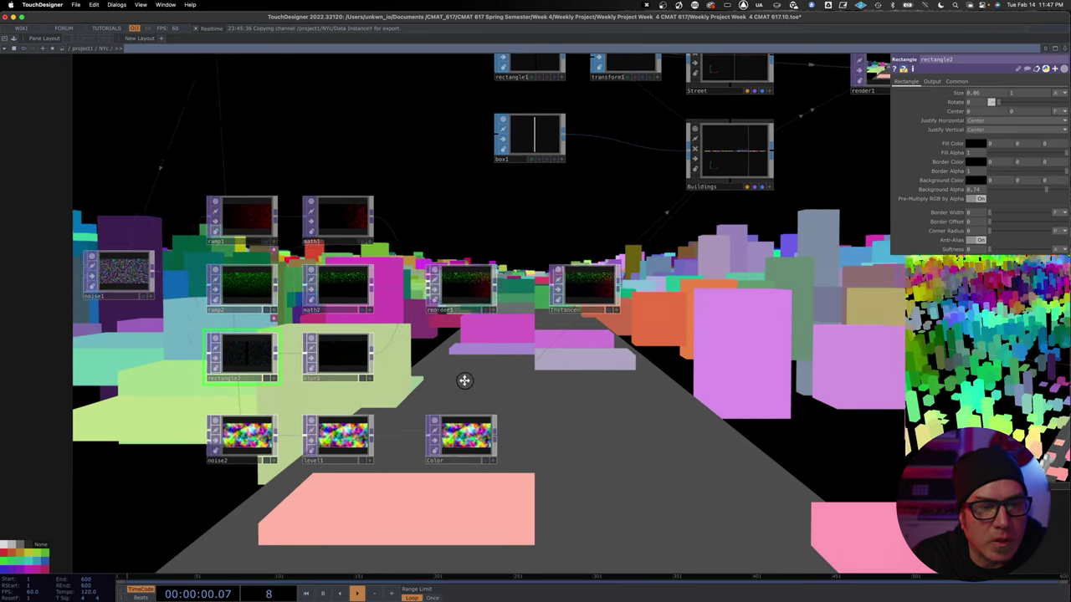
pyautogui.moveTo(498, 241); pyautogui.dragTo(502, 347)
pyautogui.hscroll(5, 535, 318)
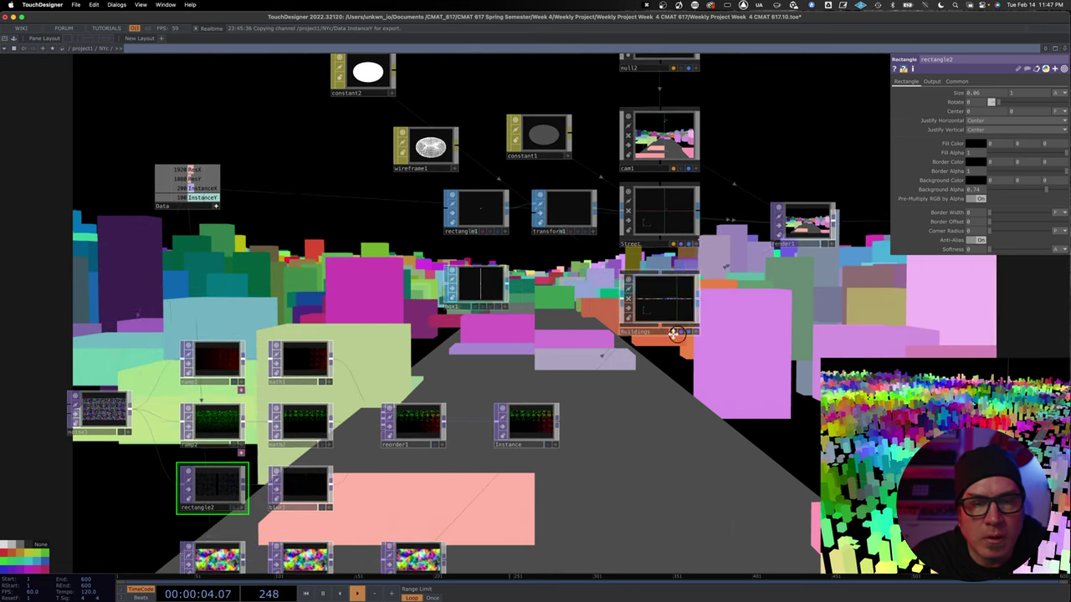
pyautogui.hscroll(4, 533, 315)
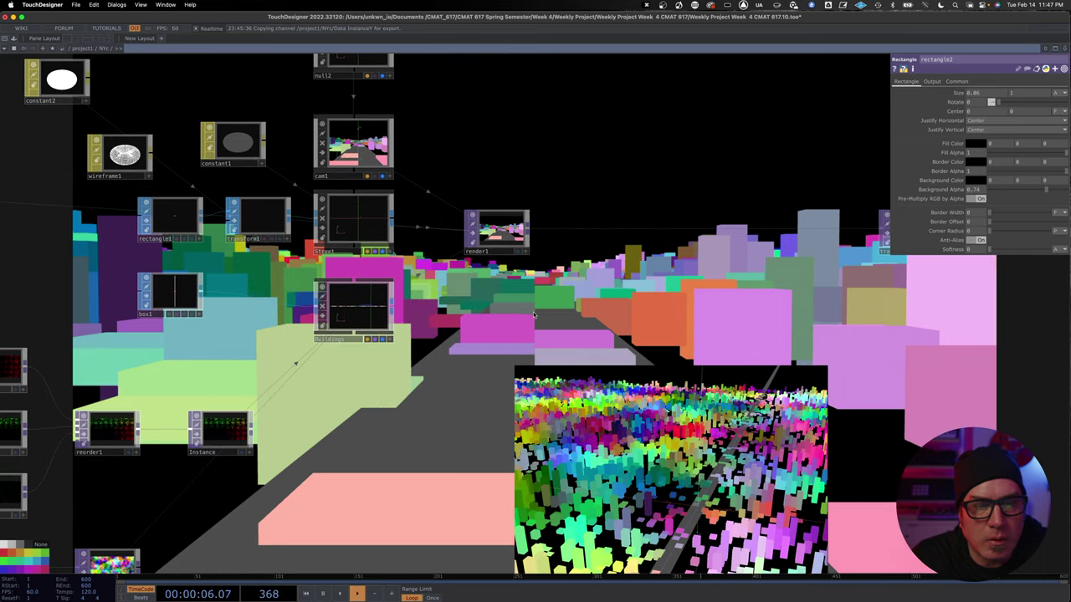
pyautogui.scroll(-5, 680, 305)
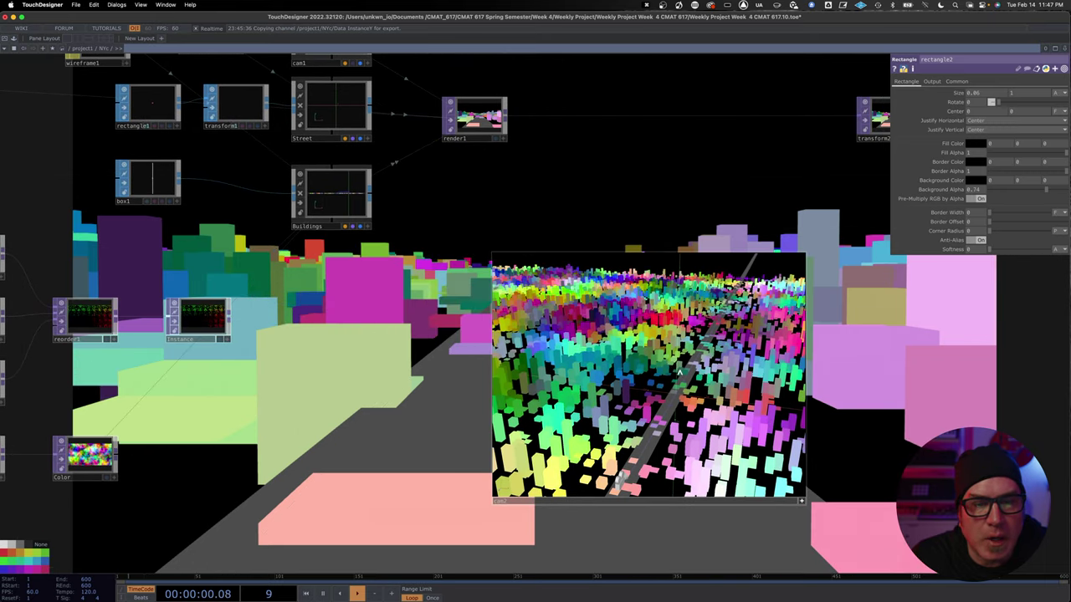
pyautogui.hscroll(-8, 679, 371)
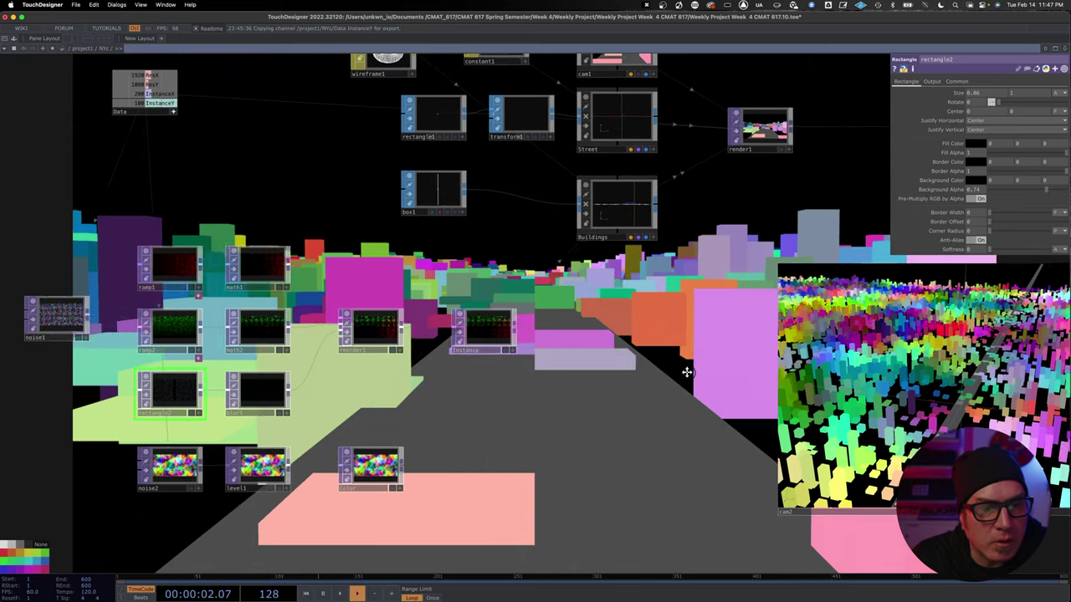
pyautogui.scroll(-5, 636, 394)
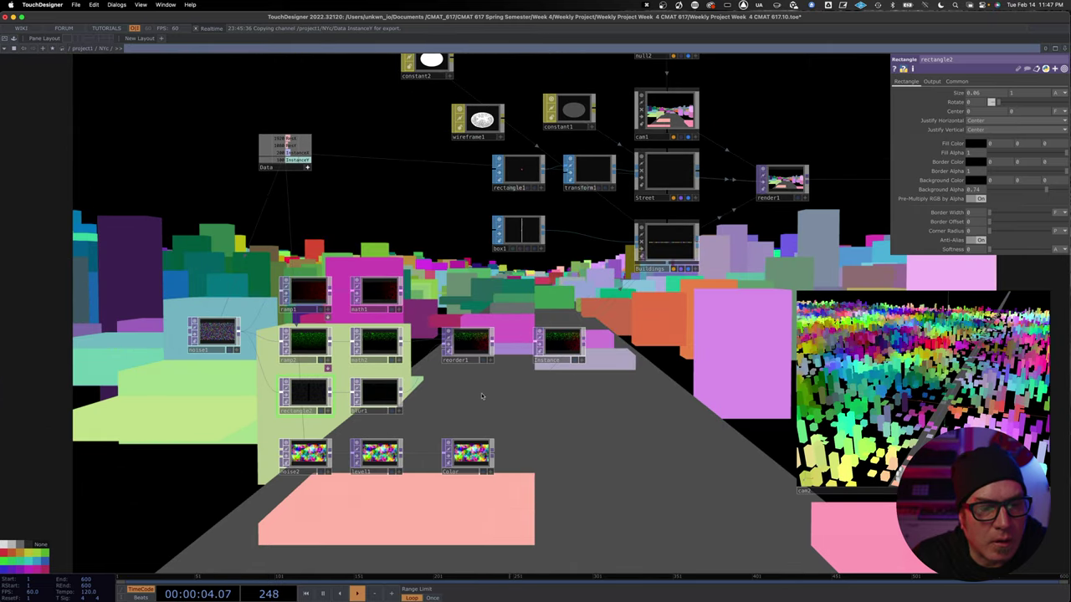
pyautogui.hscroll(-2, 482, 396)
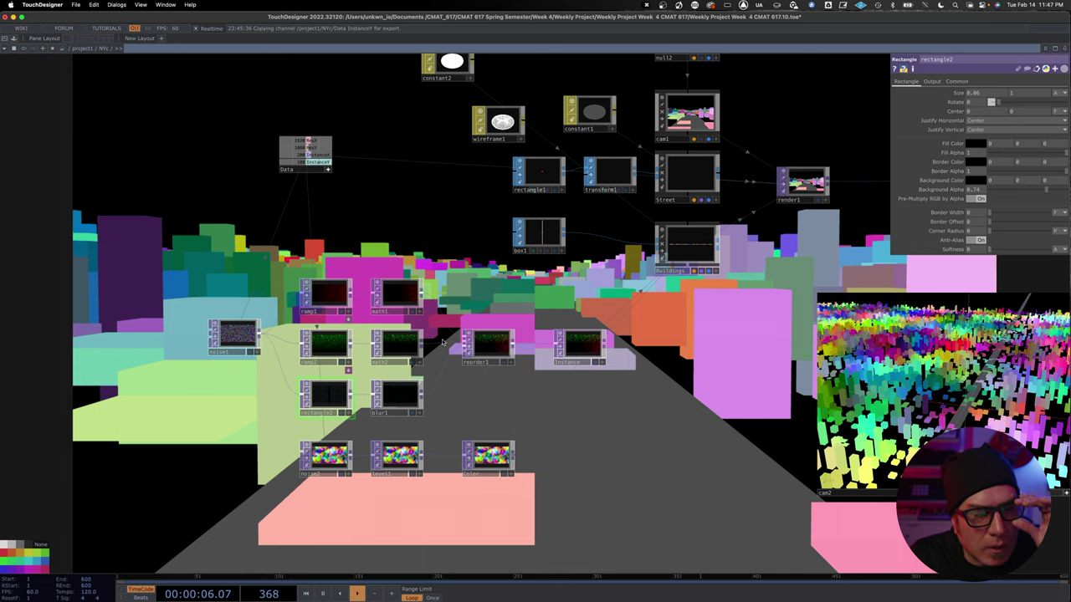
# Set the To Range of math2 to 0 and 100.
pyautogui.click(407, 349)
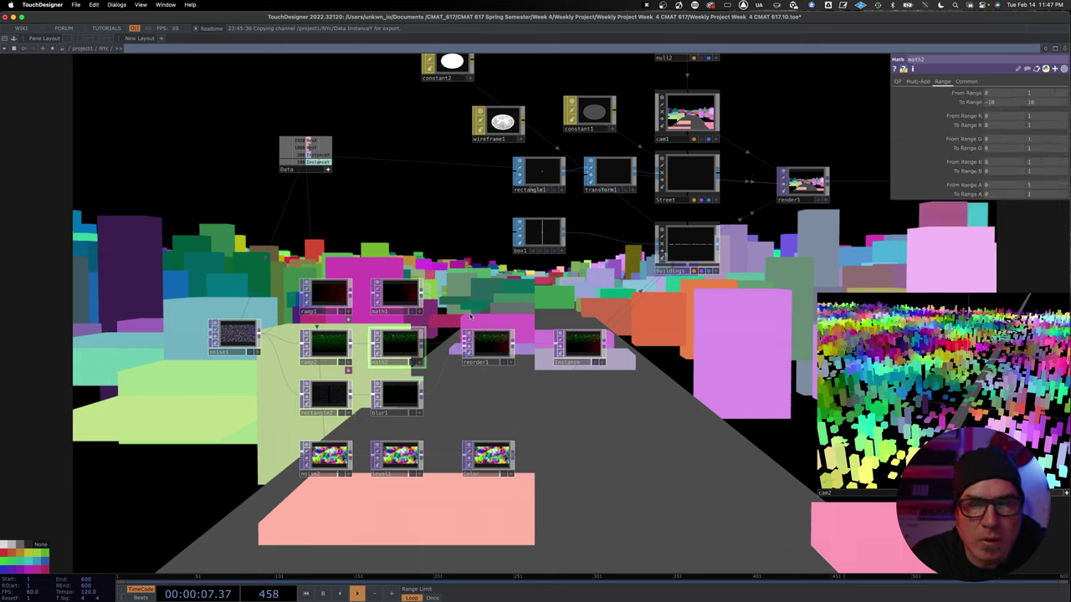
pyautogui.click(987, 104)
pyautogui.write('0')
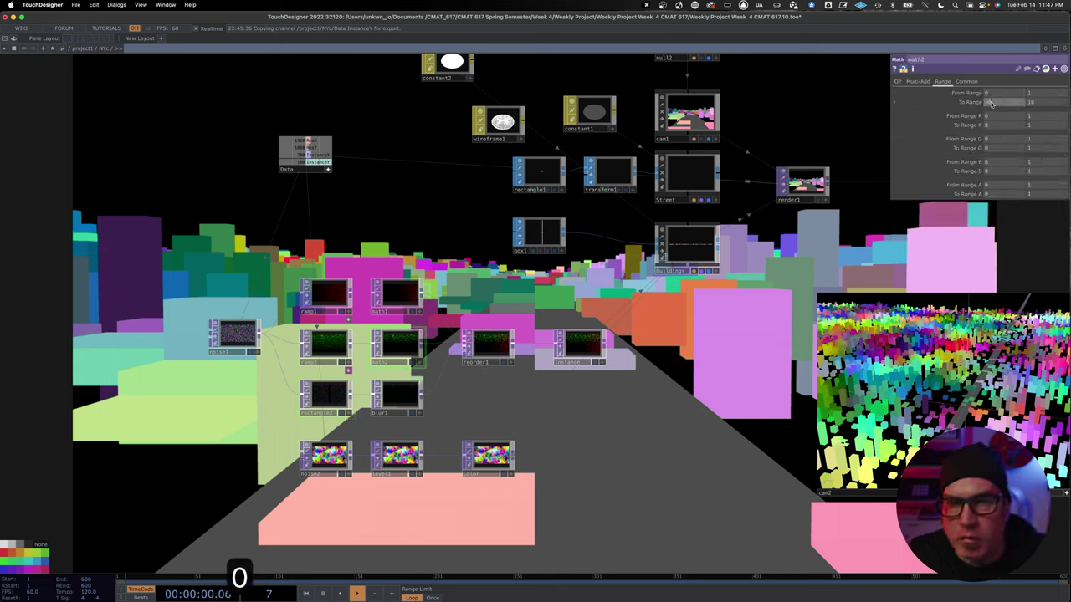
pyautogui.write('0')
pyautogui.click(860, 100)
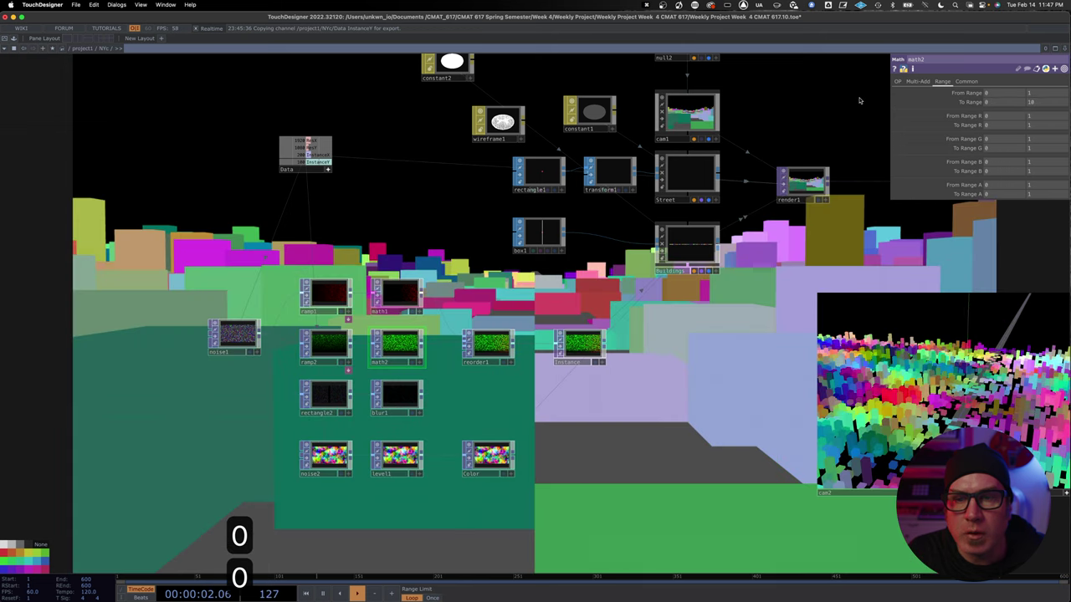
pyautogui.moveTo(1038, 104); pyautogui.dragTo(1015, 105)
pyautogui.write('100')
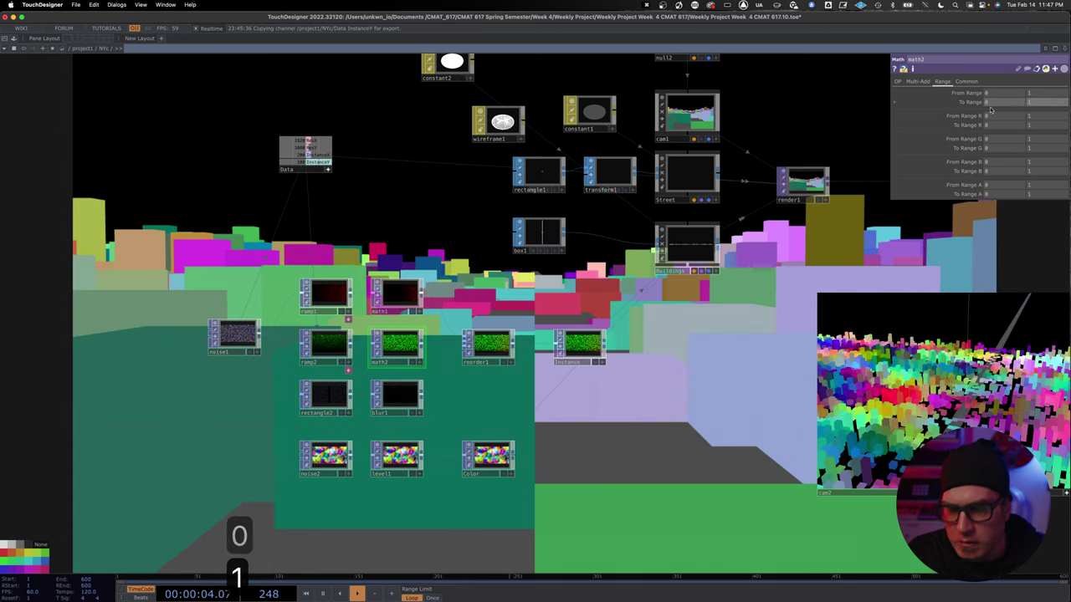